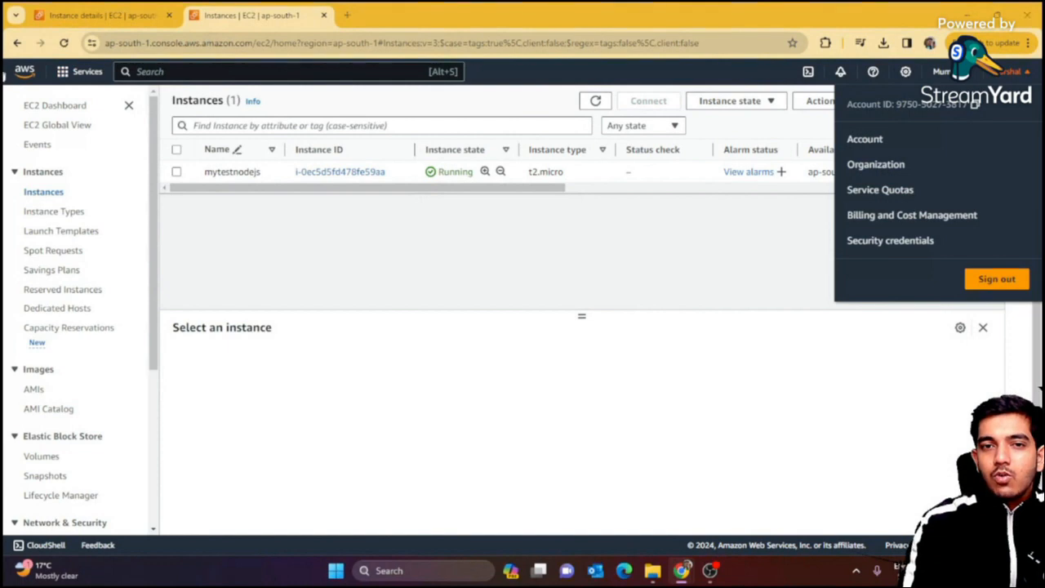
# Open the S3 service from the console home and look through the list of available AWS regions
pyautogui.click(25, 71)
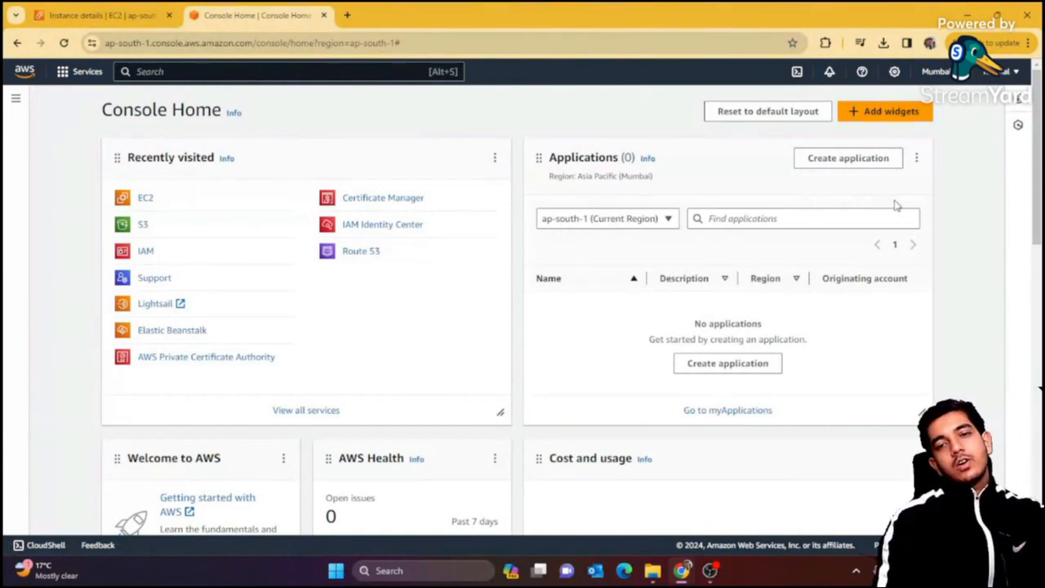
pyautogui.click(144, 226)
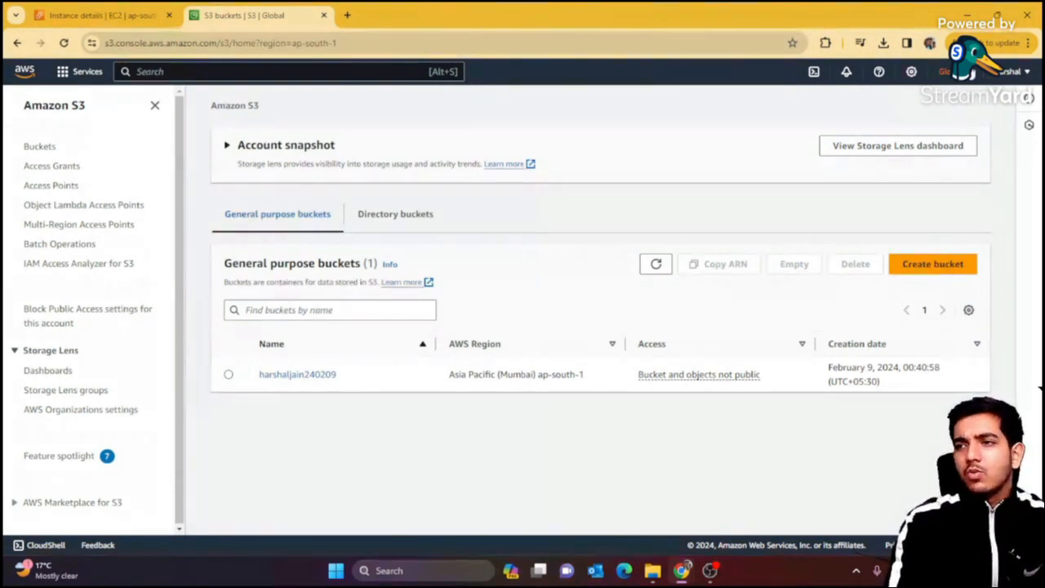
pyautogui.click(947, 72)
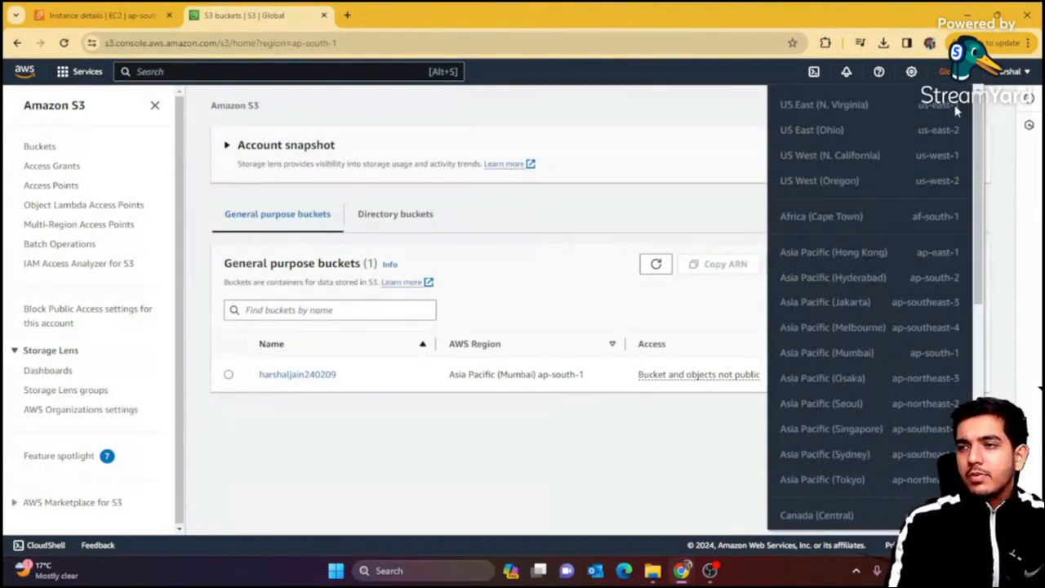
pyautogui.scroll(-3, 956, 275)
pyautogui.scroll(-5, 957, 275)
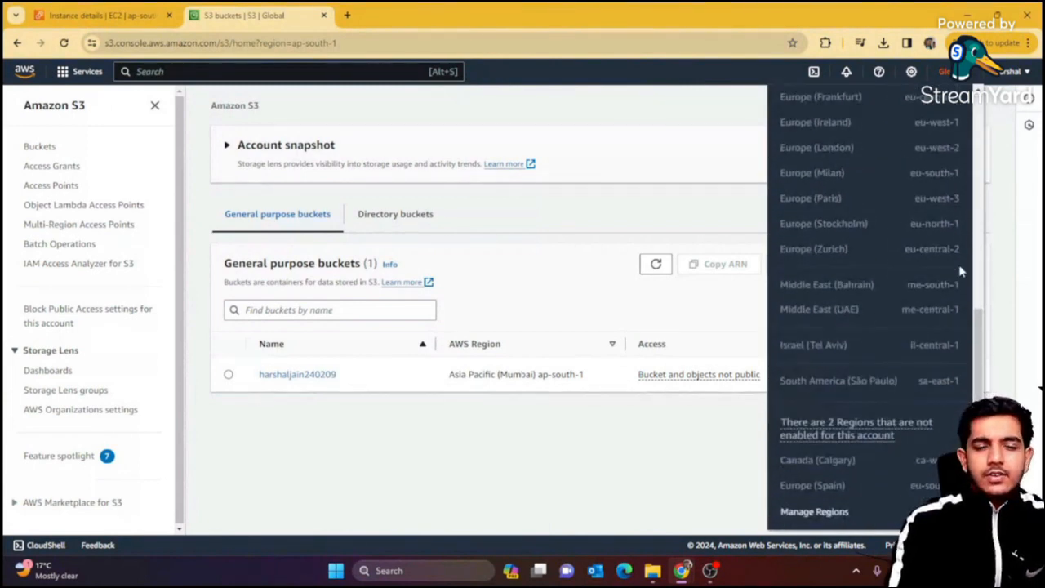
pyautogui.click(177, 72)
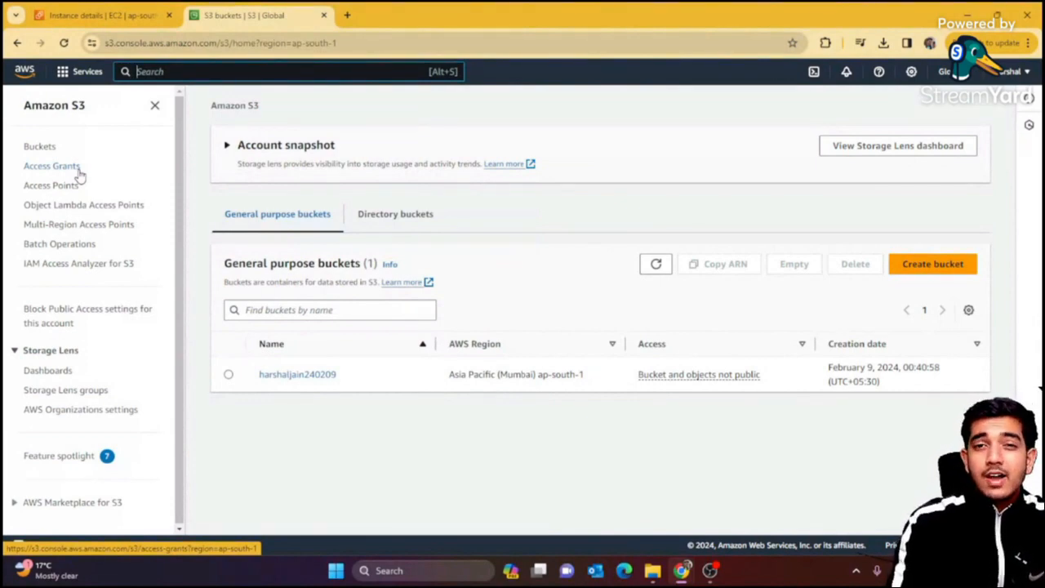
# Search the services for ec2, open EC2, and list its instances with the running-state filter removed
pyautogui.click(140, 71)
pyautogui.write('ec2')
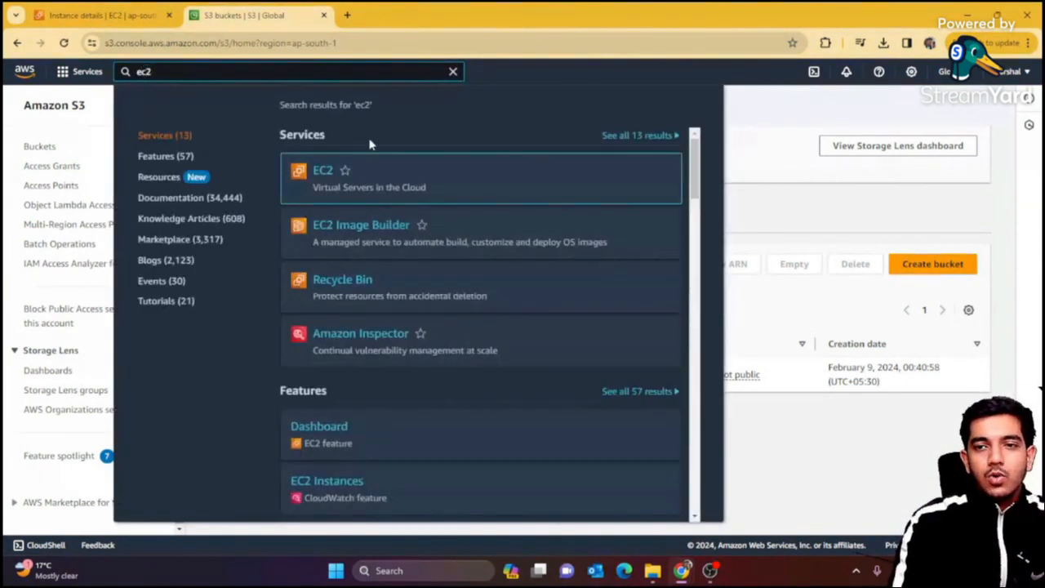
pyautogui.click(325, 173)
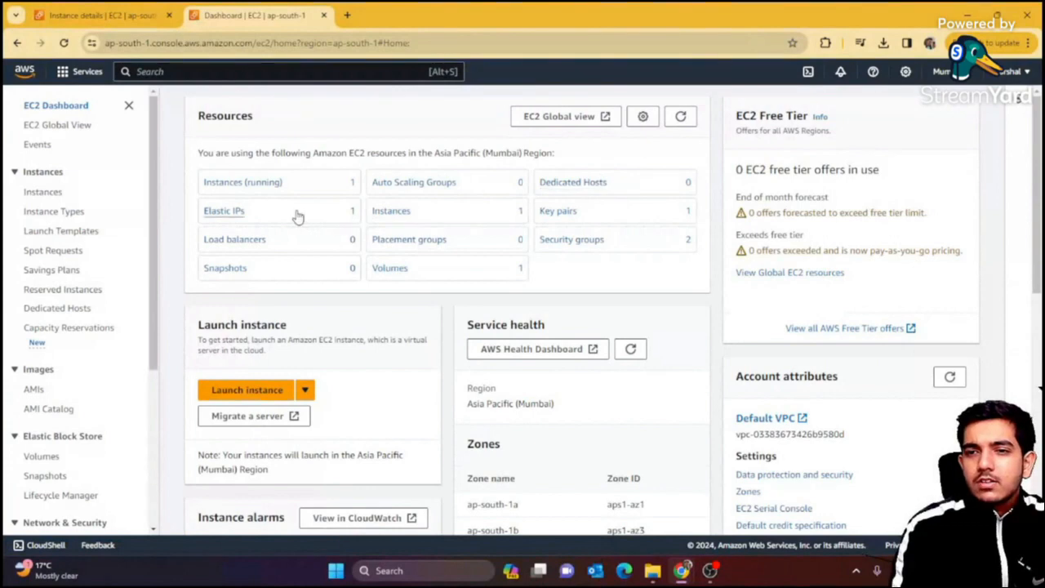
pyautogui.click(258, 184)
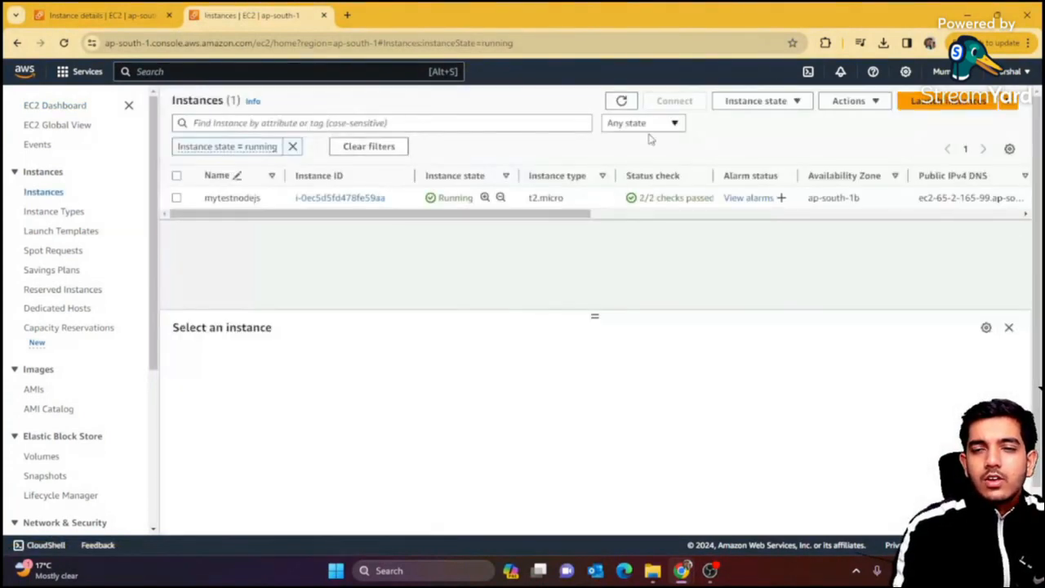
pyautogui.click(292, 147)
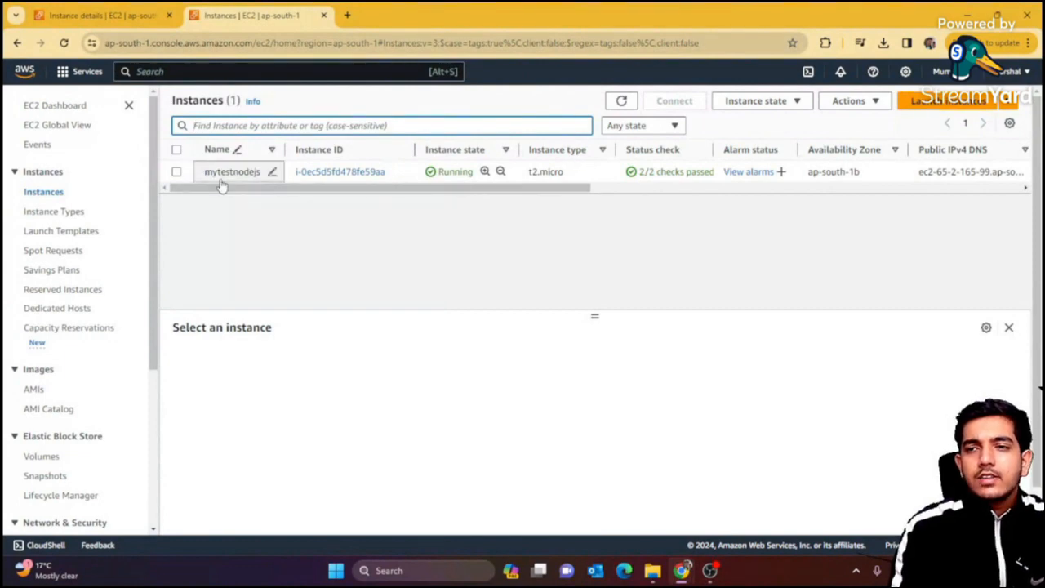
# Open the mytestnodejs instance's summary and stop the instance, confirming the stop request
pyautogui.click(331, 173)
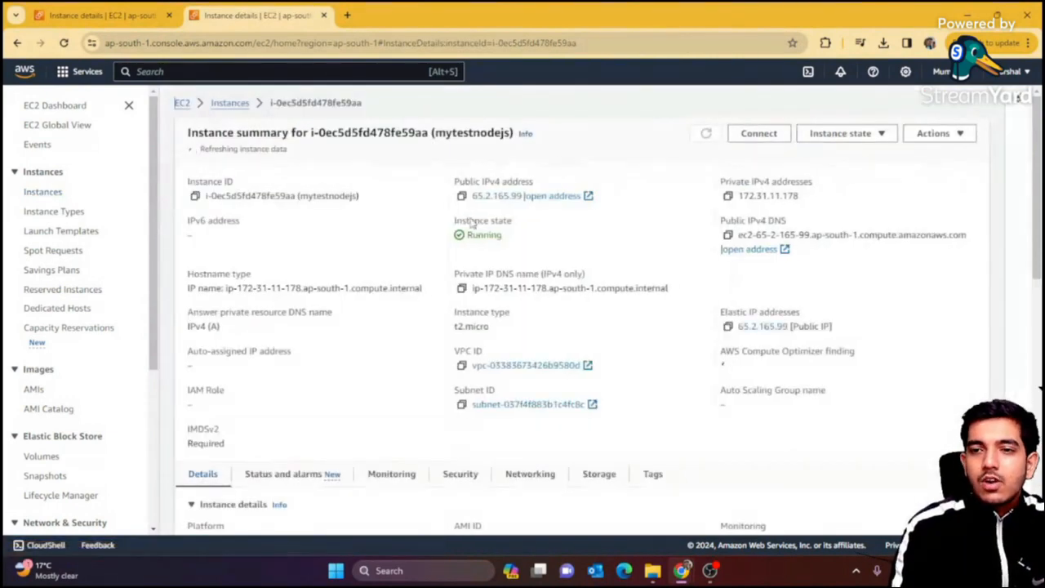
pyautogui.click(841, 135)
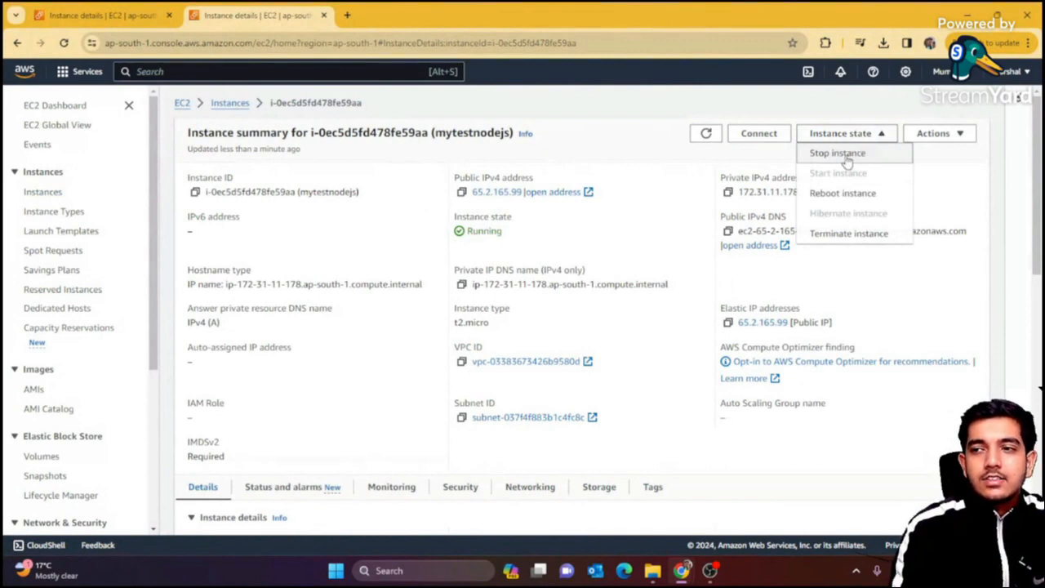
pyautogui.click(851, 155)
pyautogui.click(755, 401)
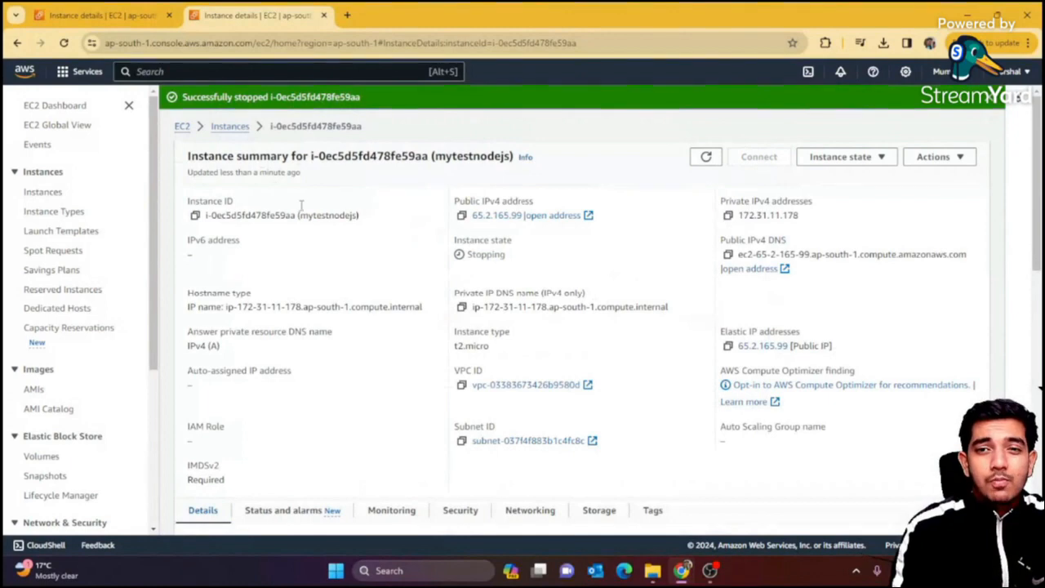
# Check the state of the mytestnodejs instance in the instances list and on its summary page
pyautogui.click(230, 126)
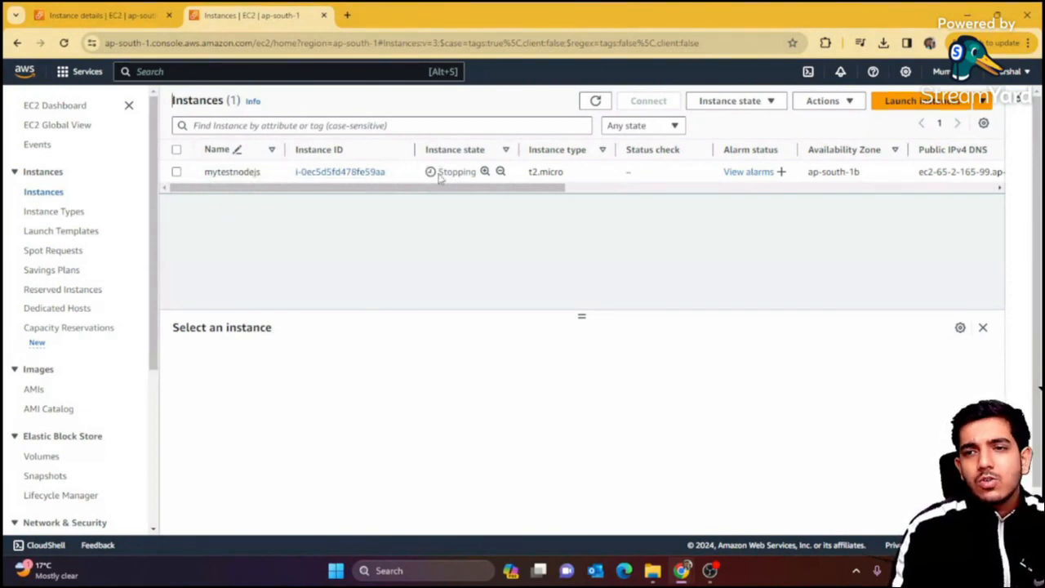
pyautogui.click(323, 172)
pyautogui.click(839, 133)
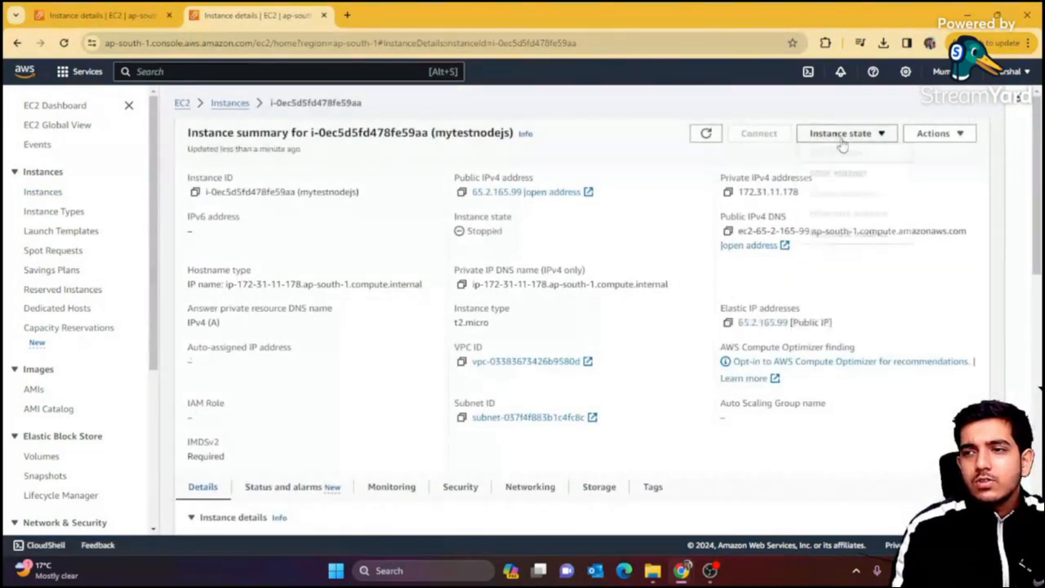
pyautogui.click(231, 103)
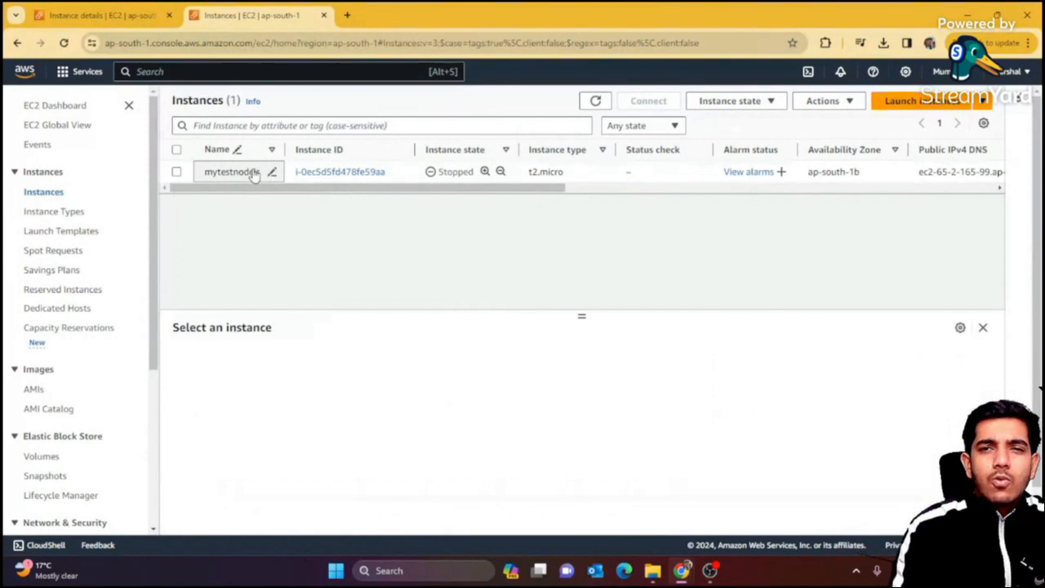
pyautogui.click(177, 172)
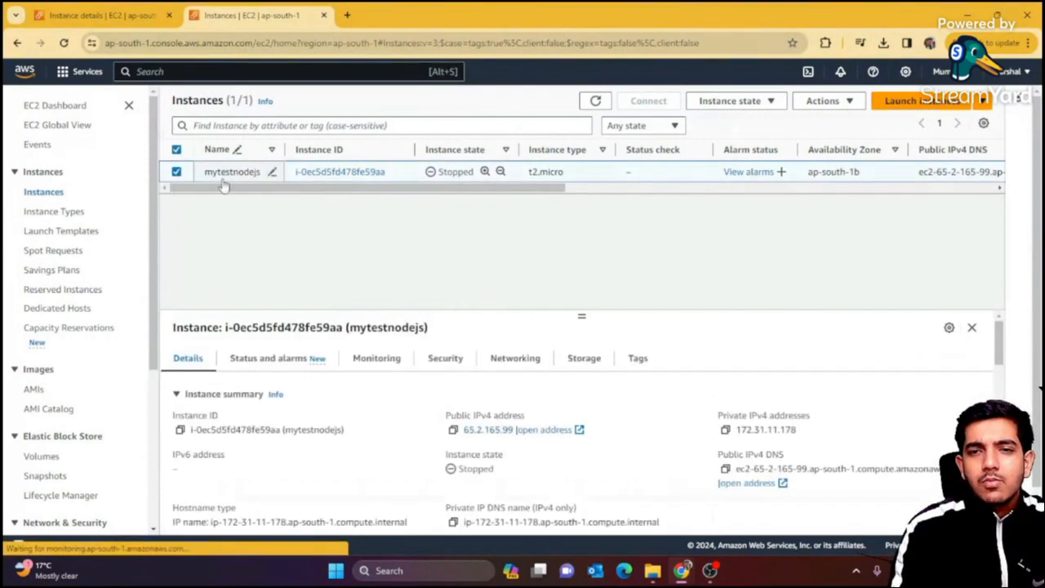
pyautogui.click(176, 149)
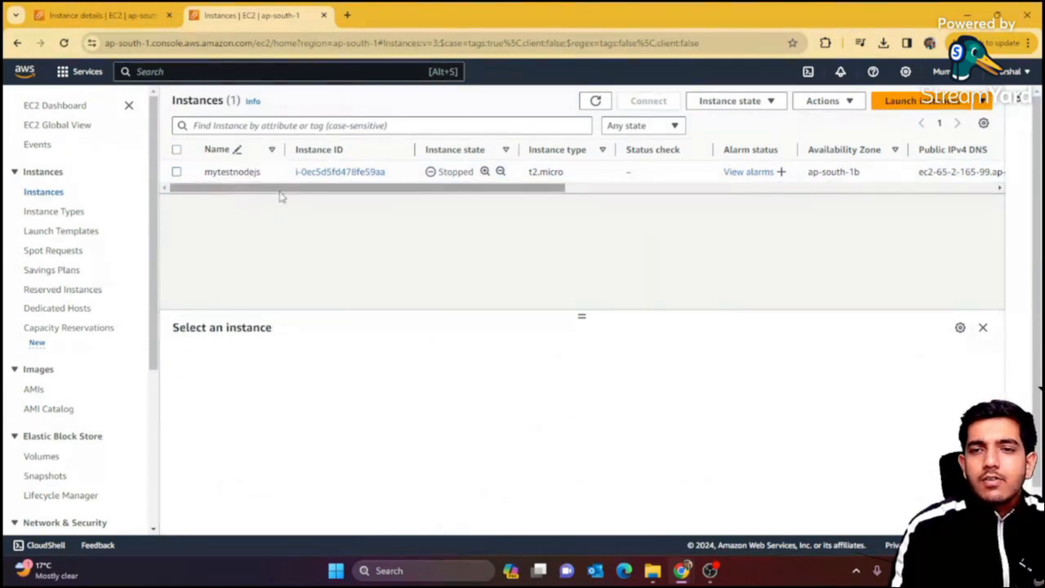
# Start launching a new EC2 instance and name it testnodejs240211
pyautogui.click(914, 107)
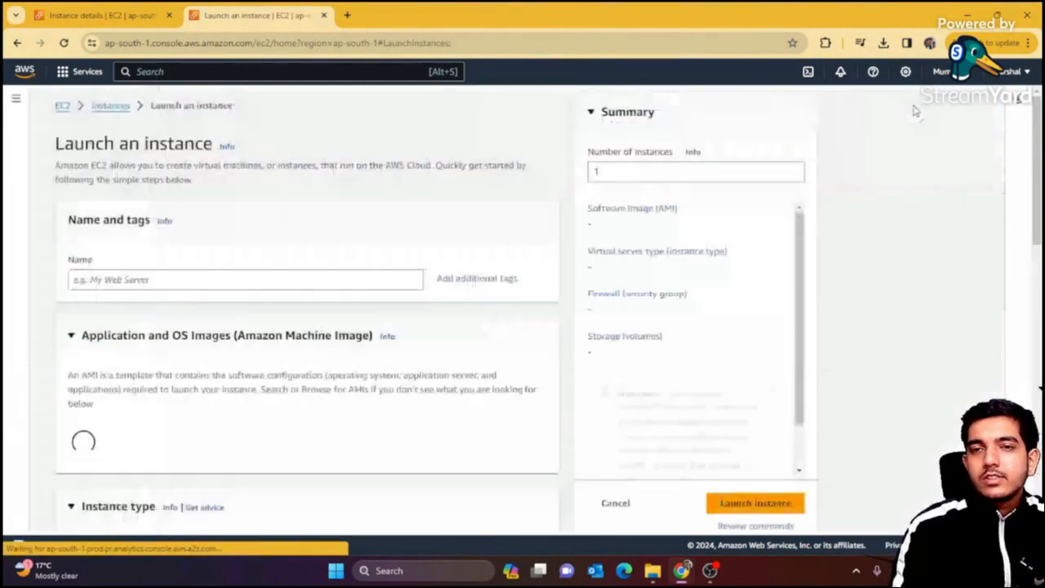
pyautogui.click(314, 279)
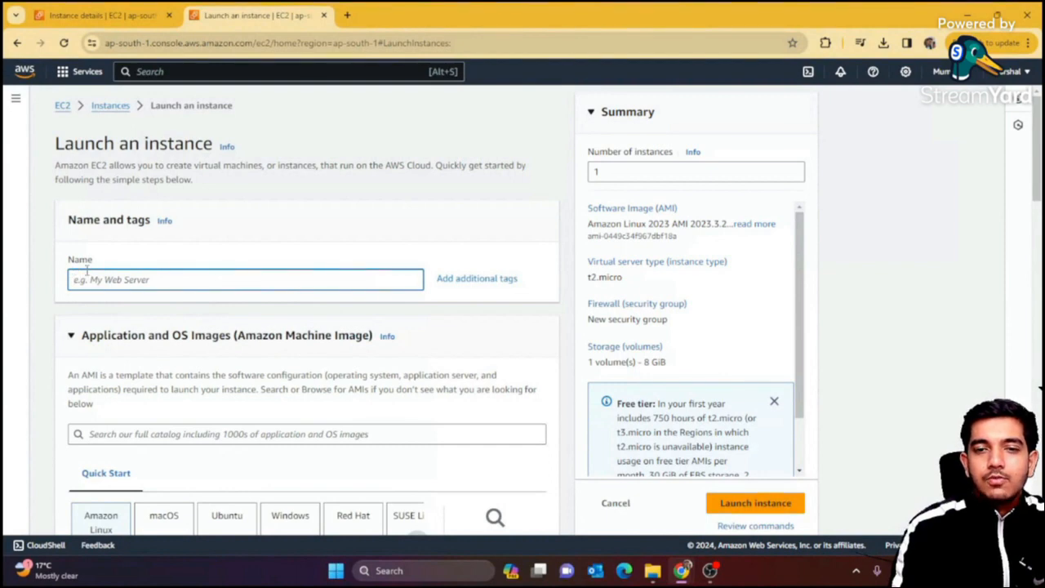
pyautogui.write('testno')
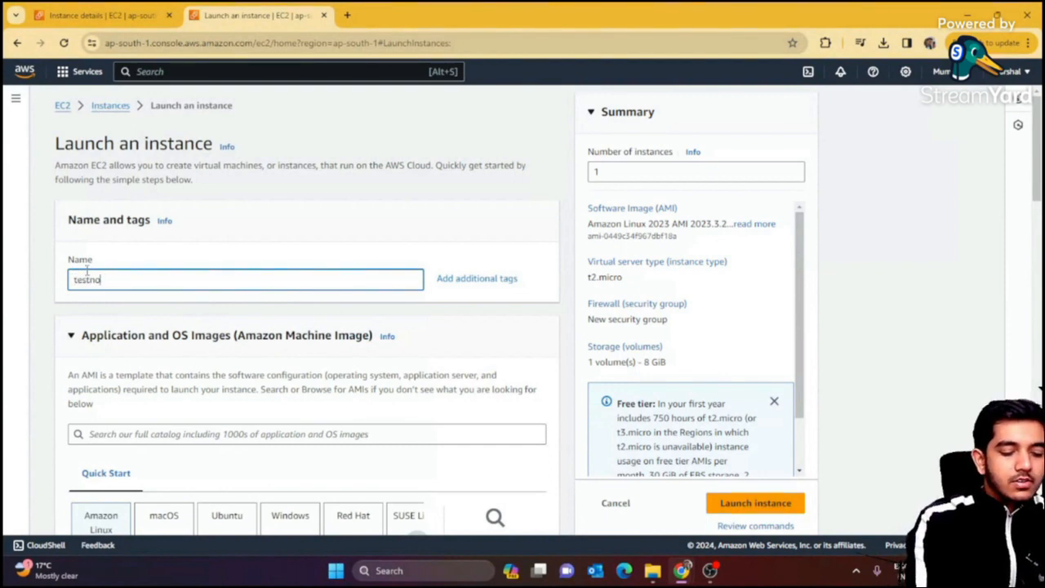
pyautogui.write('dejs1')
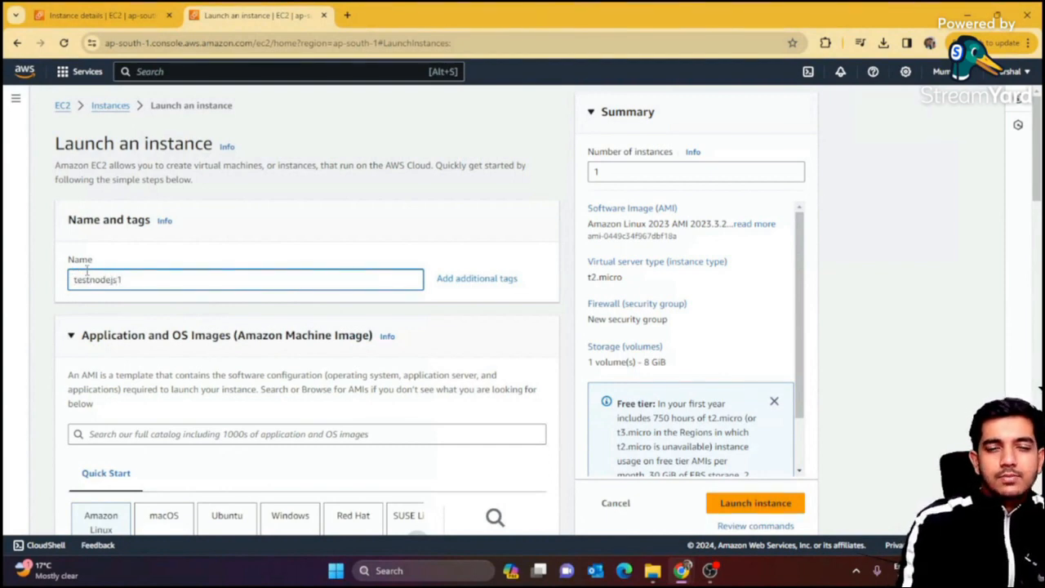
pyautogui.hotkey('ctrl', 'a')
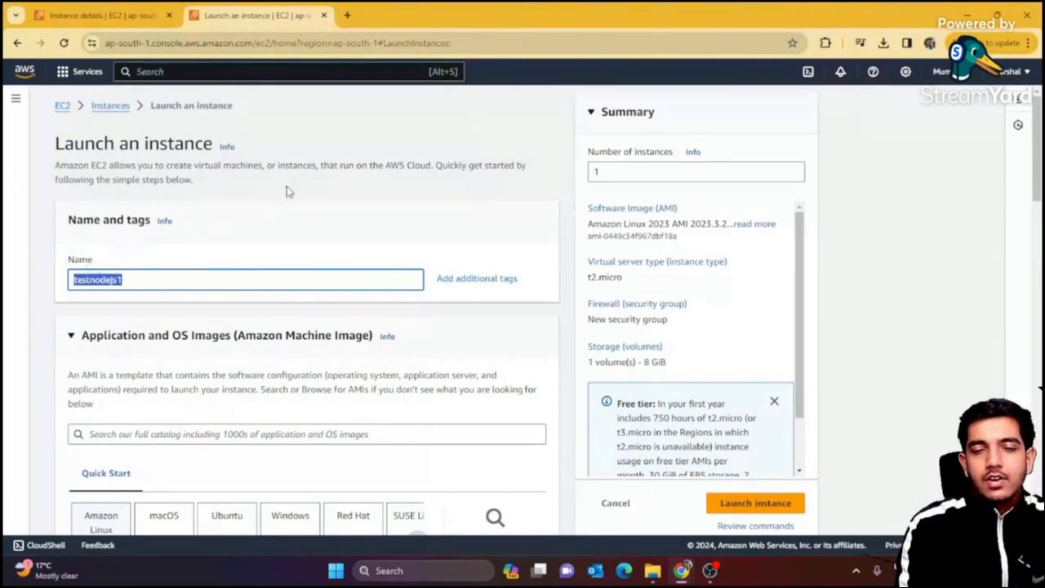
pyautogui.click(127, 282)
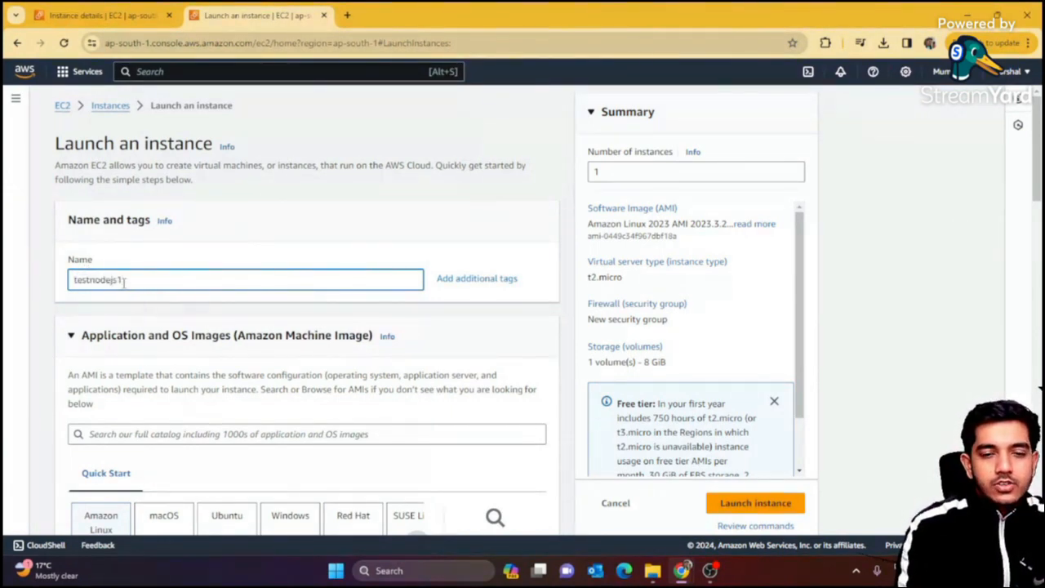
pyautogui.press('BackSpace')
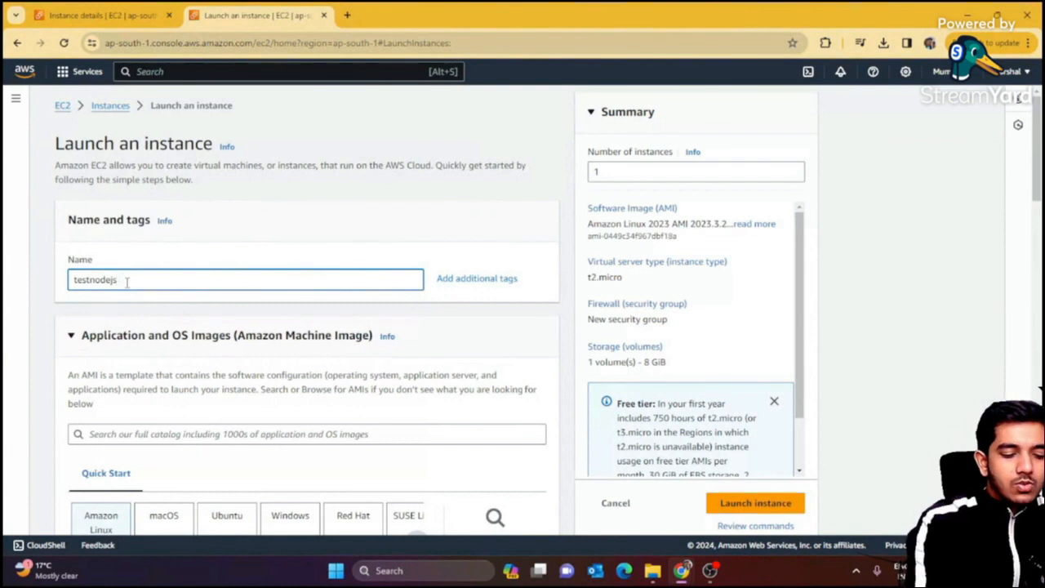
pyautogui.write('240211')
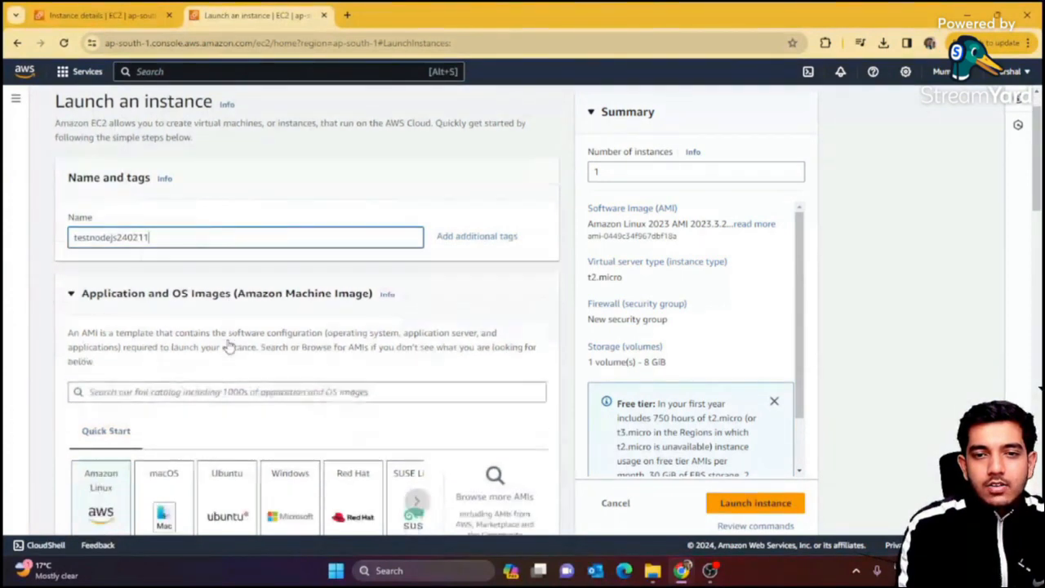
# Choose Ubuntu as the operating system image, keeping Ubuntu Server 22.04 LTS (HVM), SSD Volume Type as the AMI
pyautogui.scroll(-3, 175, 315)
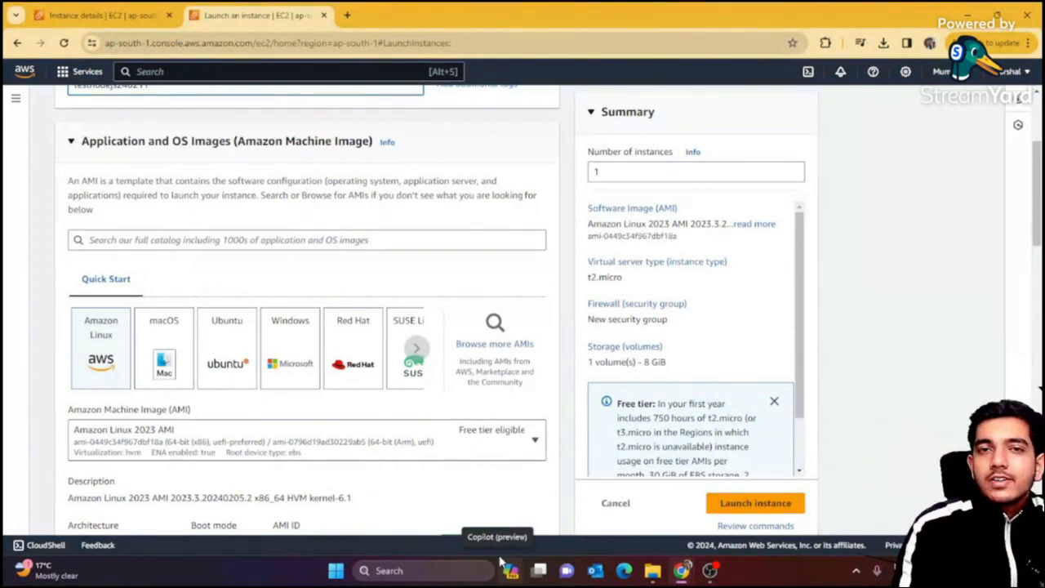
pyautogui.click(419, 349)
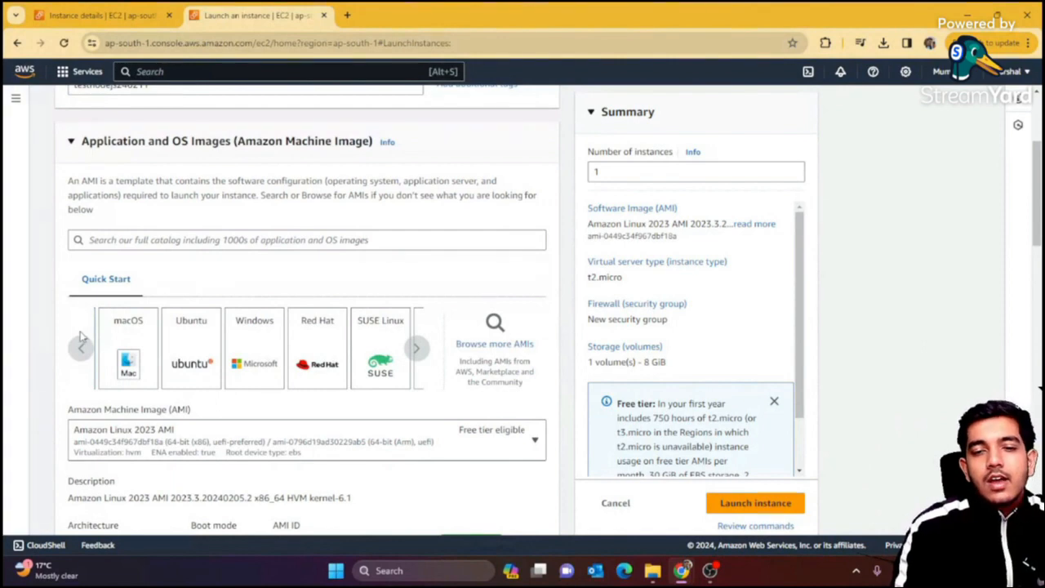
pyautogui.click(85, 357)
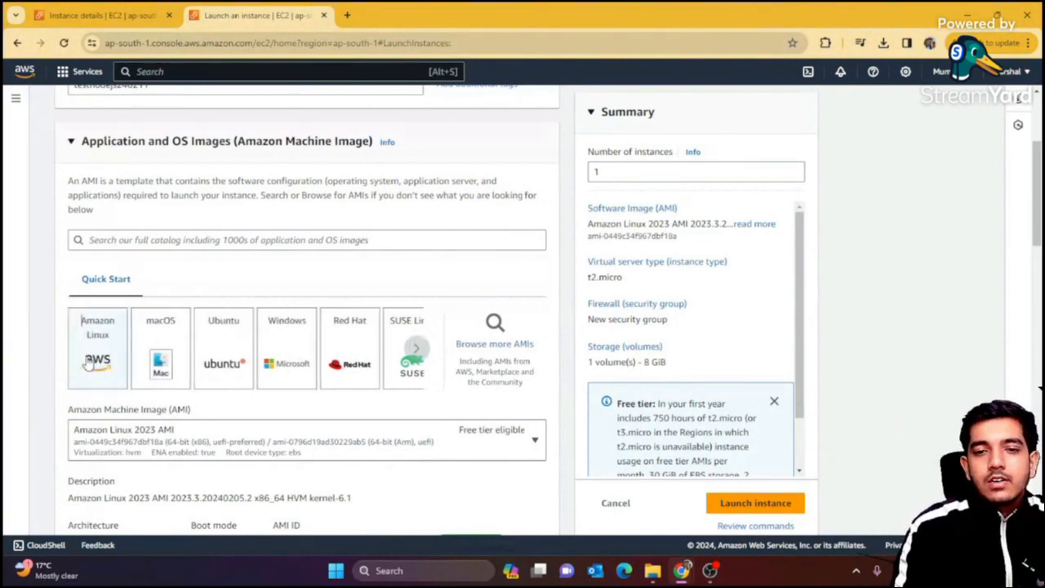
pyautogui.click(234, 365)
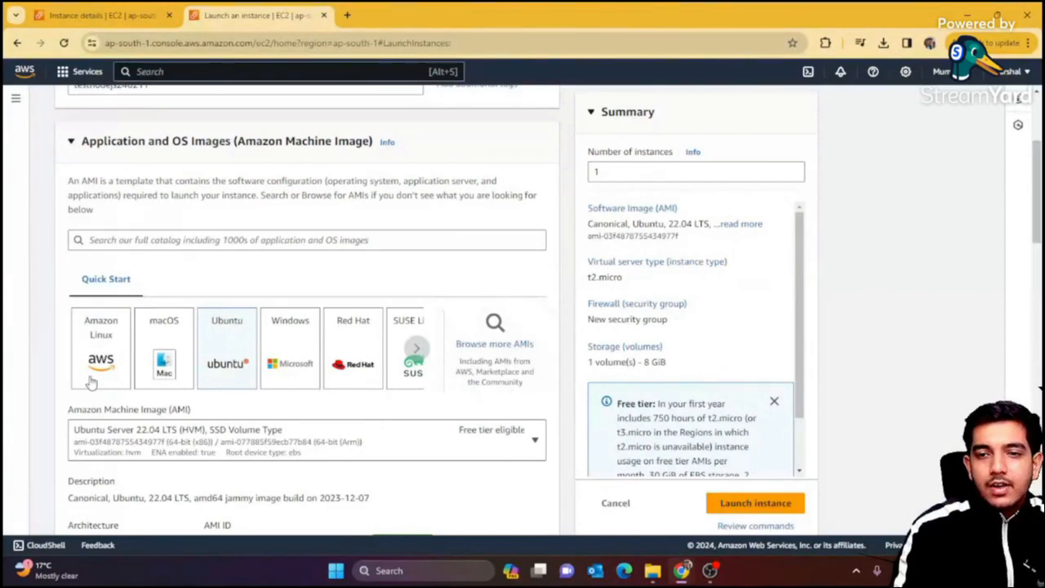
pyautogui.scroll(-3, 212, 396)
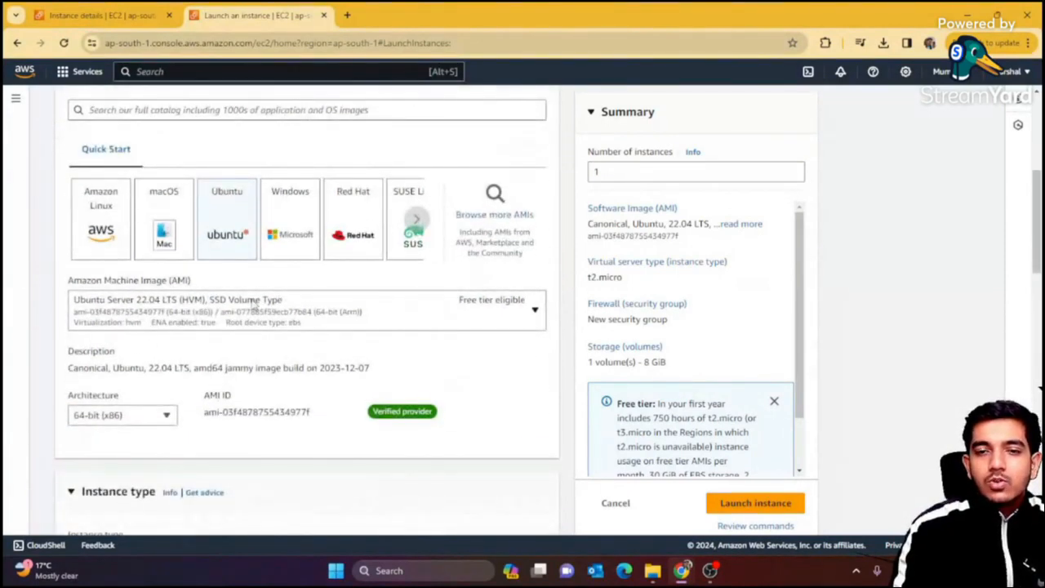
pyautogui.click(526, 324)
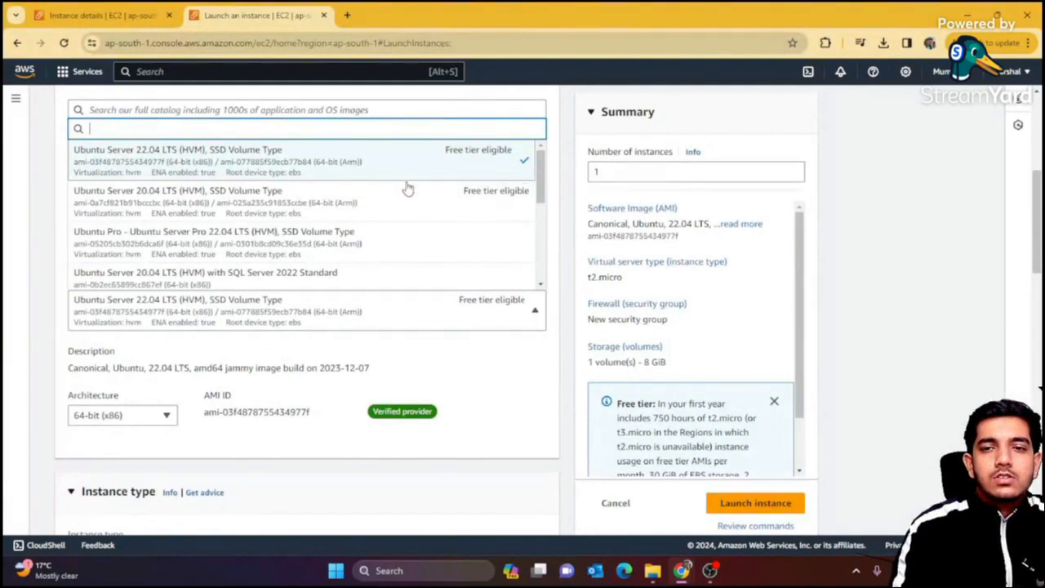
pyautogui.click(471, 380)
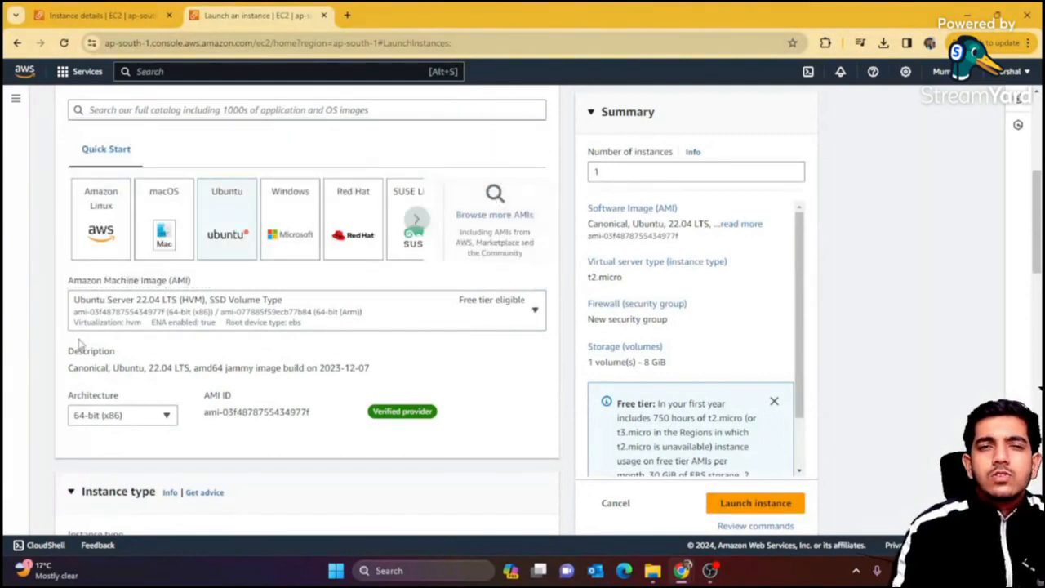
# Review the available instance types and their specifications and pricing, keeping t2.micro as the instance type
pyautogui.scroll(-3, 130, 320)
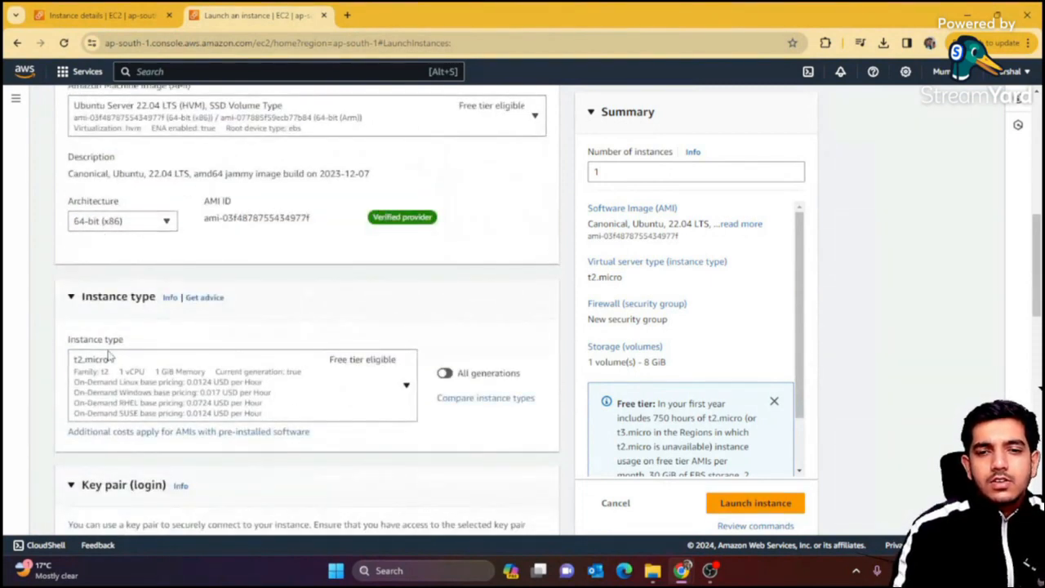
pyautogui.scroll(-3, 111, 355)
pyautogui.scroll(1, 247, 204)
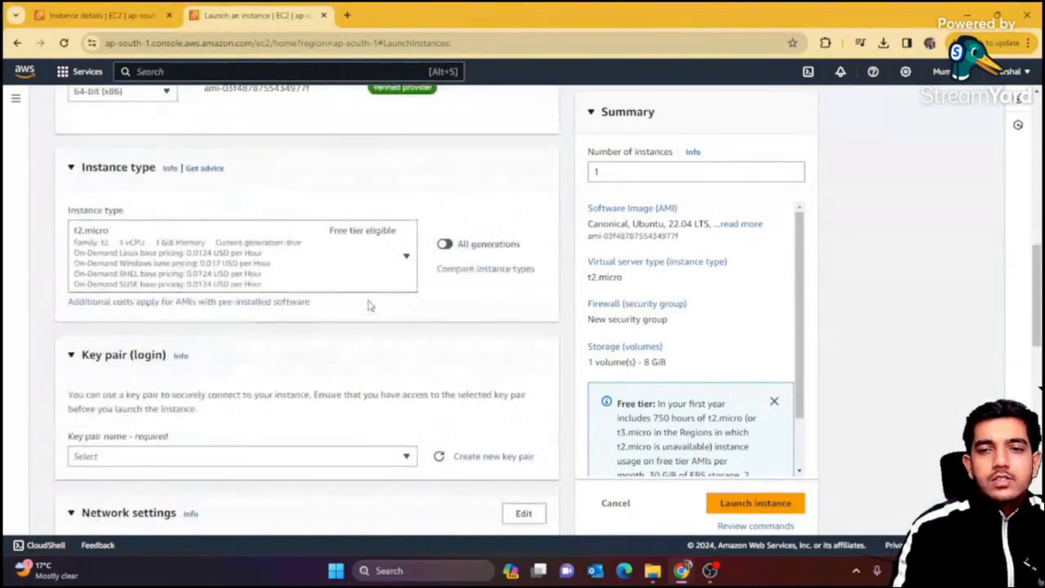
pyautogui.click(403, 259)
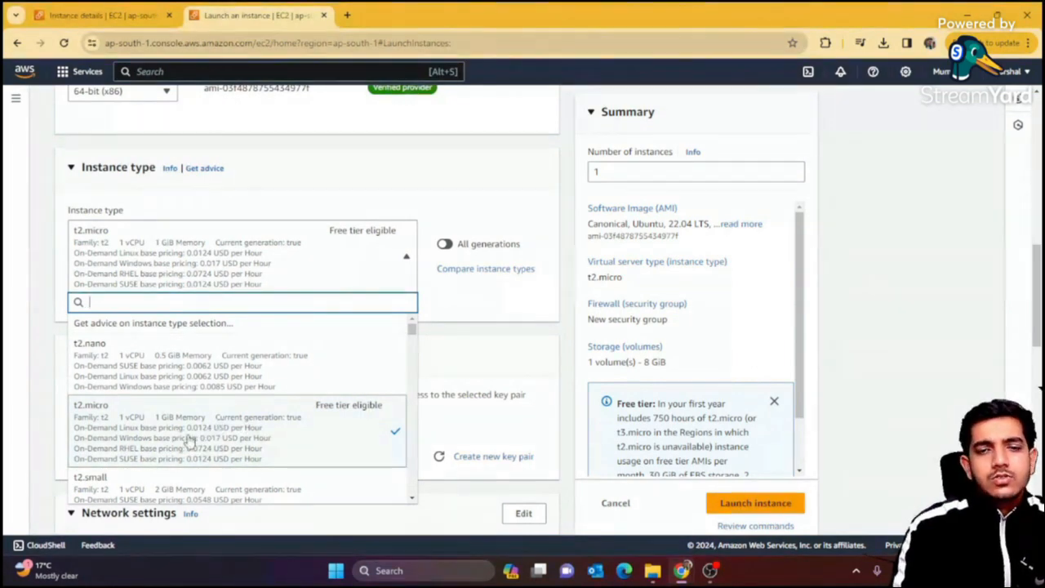
pyautogui.scroll(-5, 194, 436)
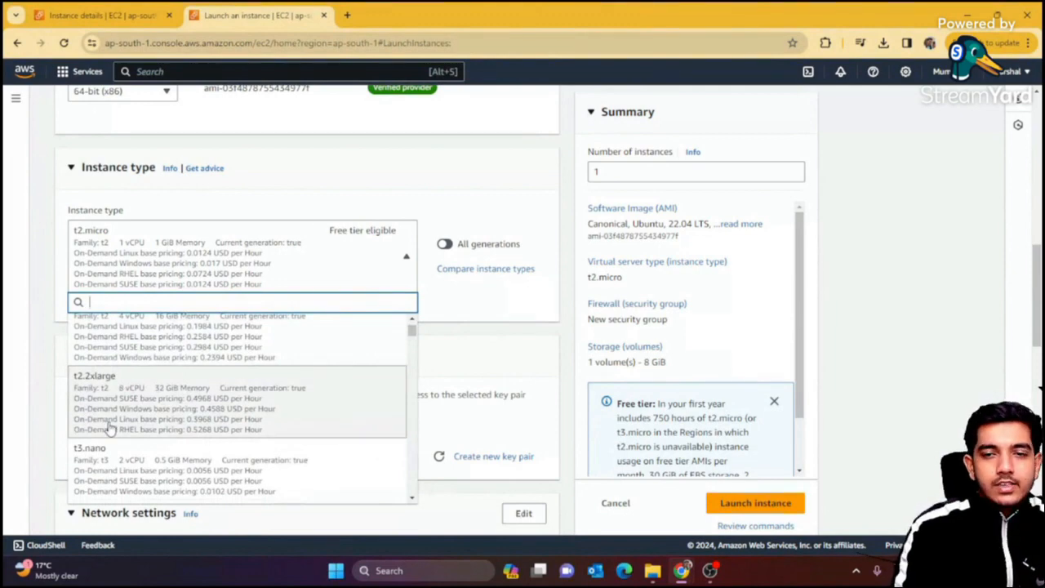
pyautogui.scroll(5, 206, 394)
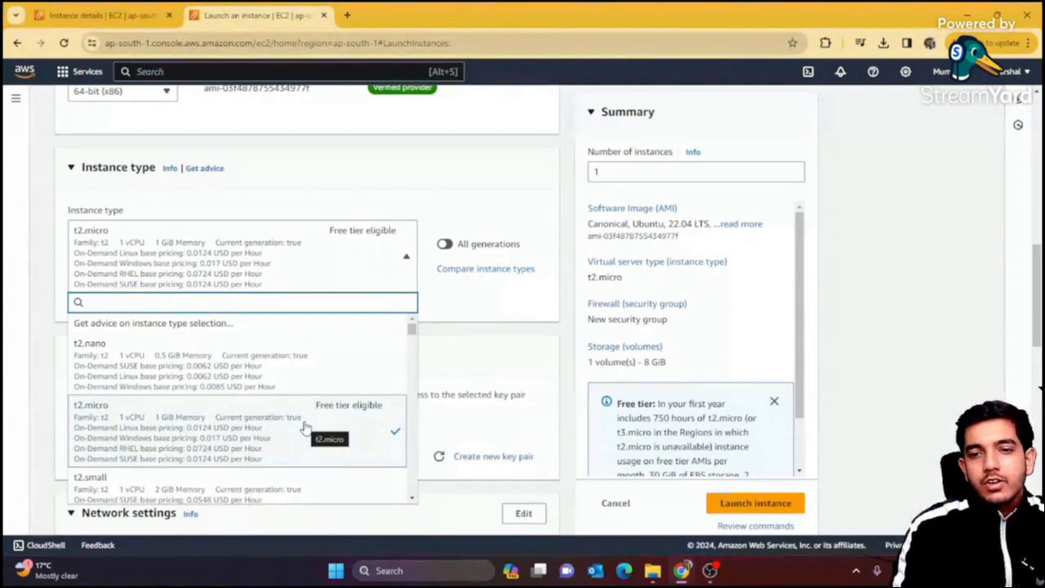
pyautogui.scroll(-7, 306, 429)
pyautogui.scroll(3, 306, 428)
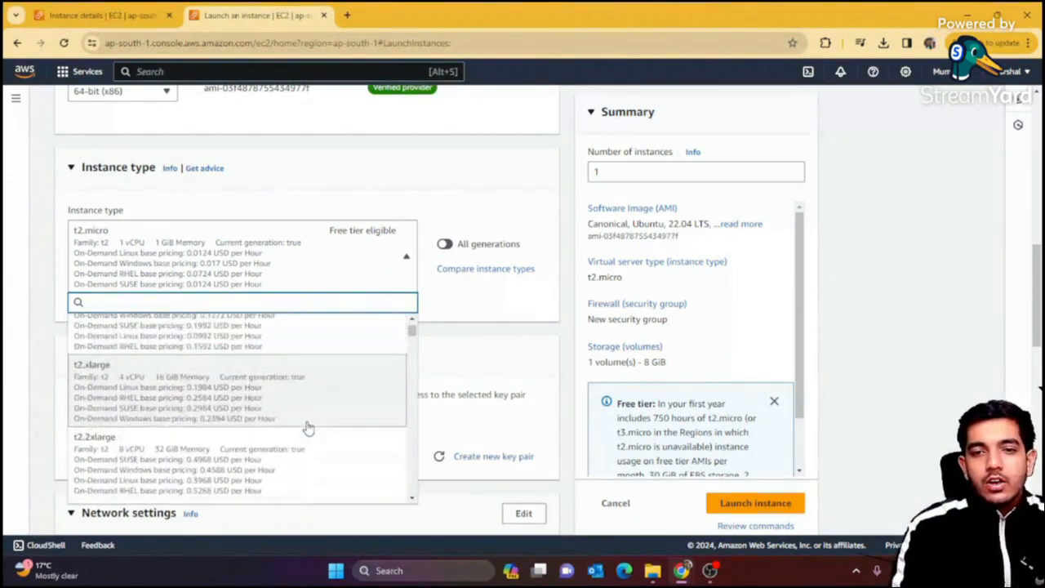
pyautogui.scroll(4, 219, 466)
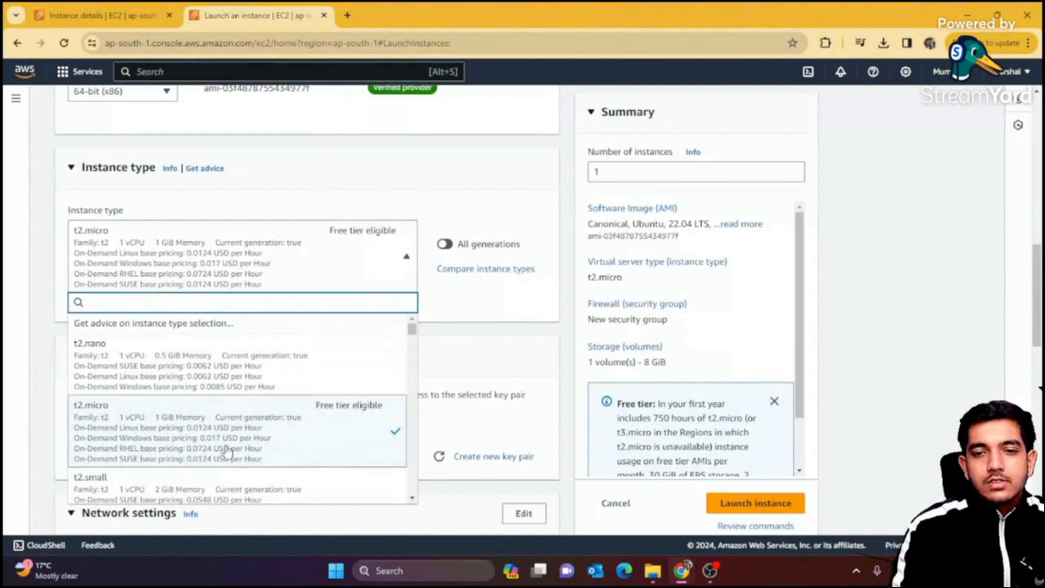
pyautogui.click(493, 355)
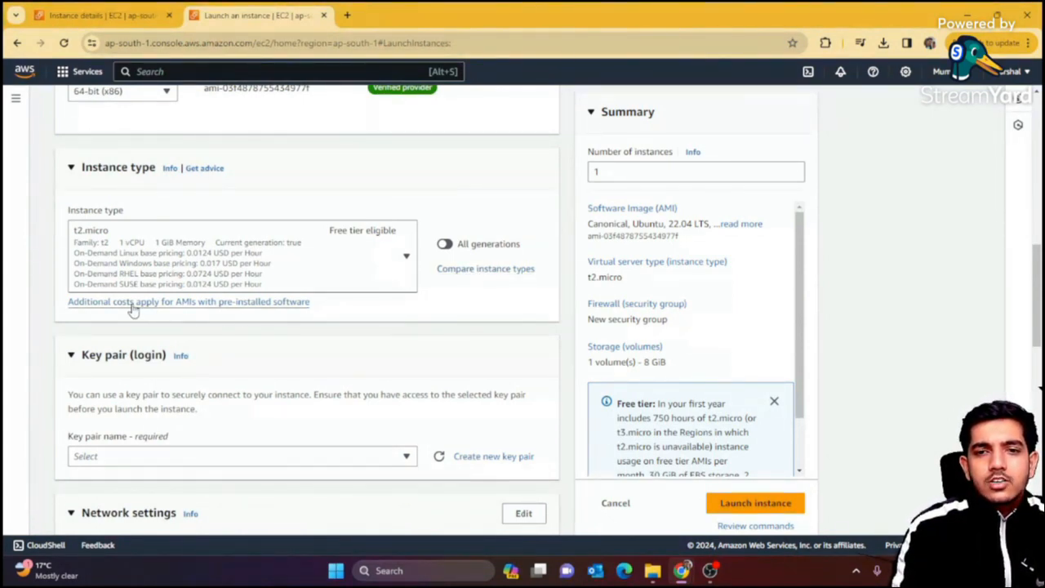
# Look through the existing key pairs offered for logging in to the instance
pyautogui.scroll(-3, 320, 330)
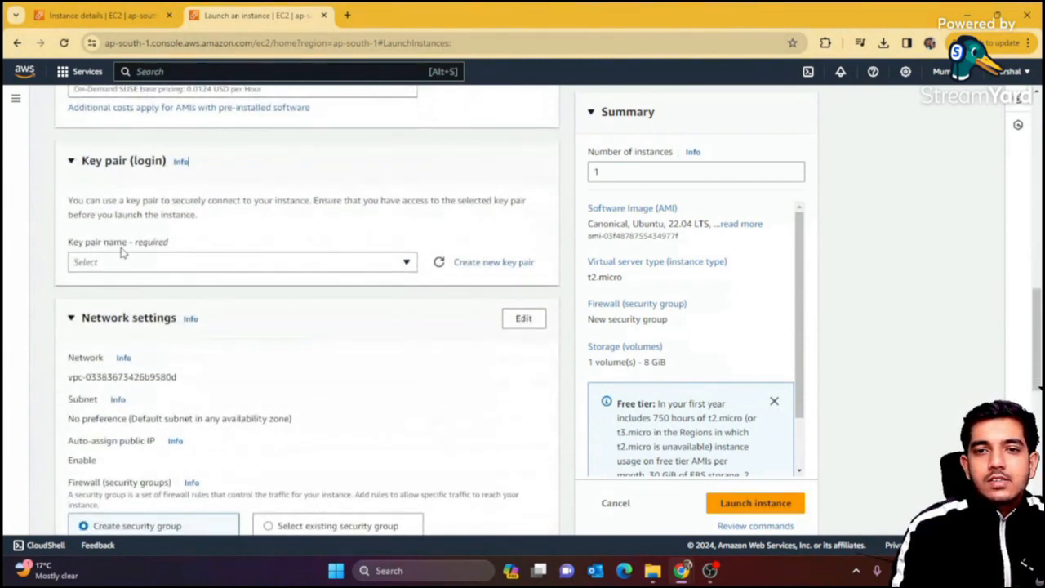
pyautogui.click(400, 271)
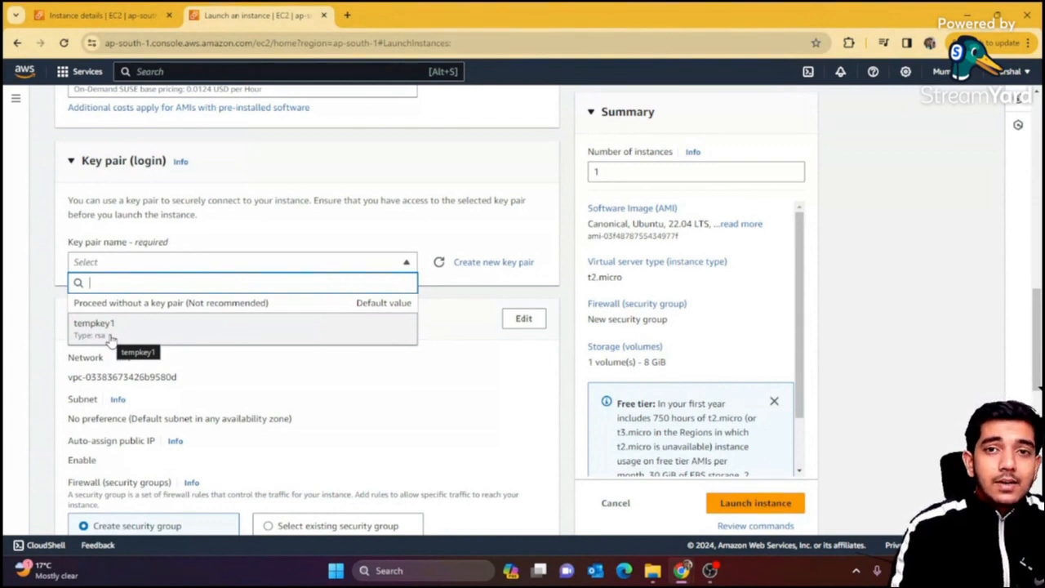
pyautogui.click(378, 164)
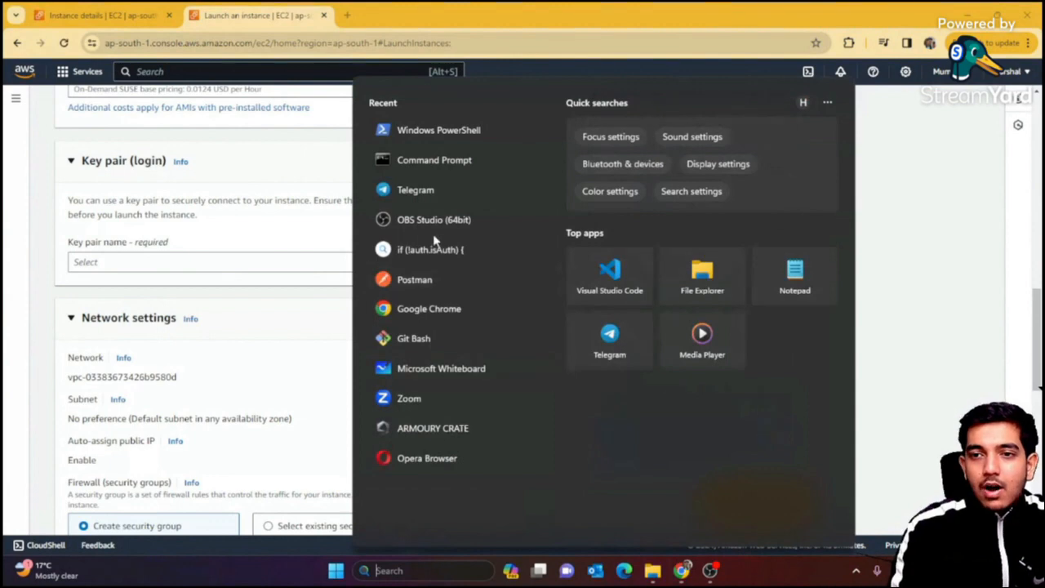
# Open a Windows PowerShell window and return to the instance launch form in the browser
pyautogui.click(446, 129)
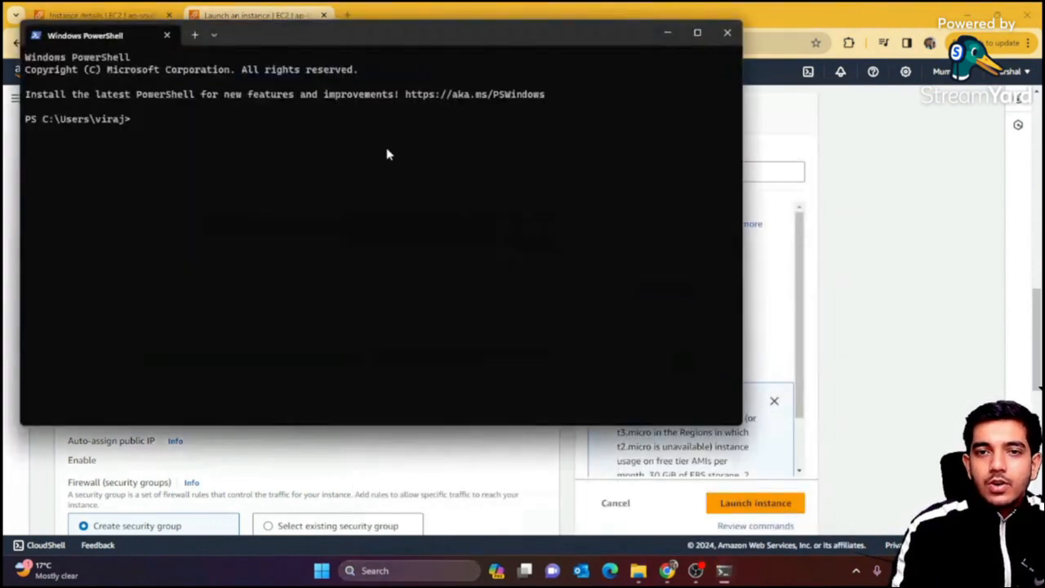
pyautogui.click(945, 180)
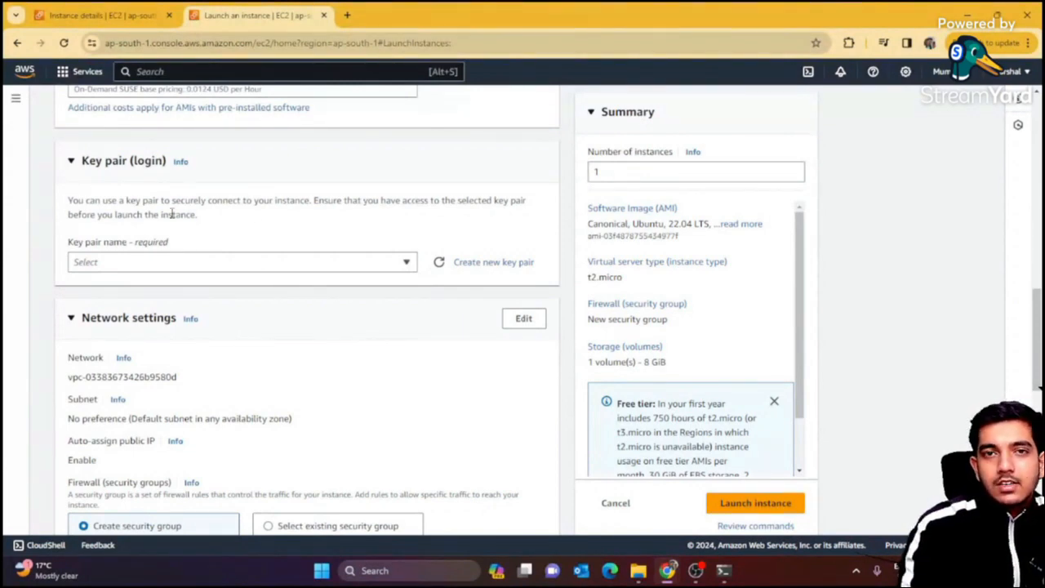
pyautogui.click(720, 573)
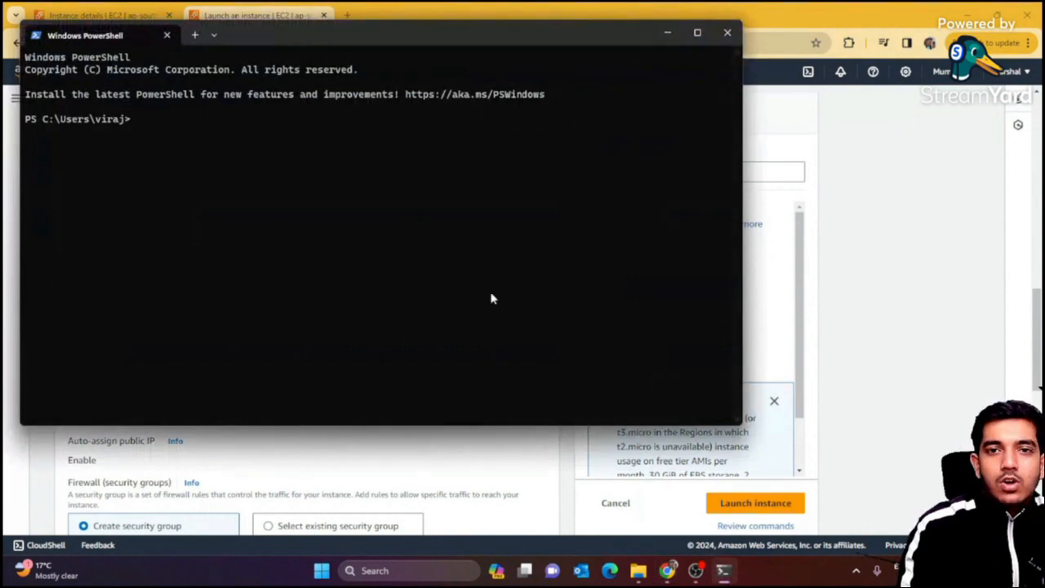
pyautogui.click(667, 34)
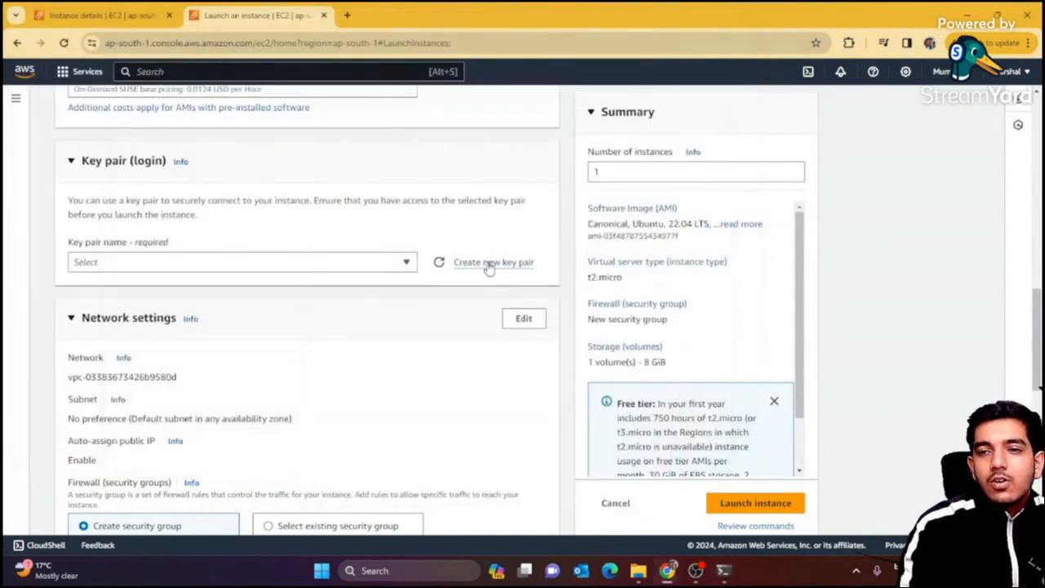
# Create a new key pair named tempkey2 with type RSA and the .pem private key file format
pyautogui.click(522, 263)
pyautogui.click(458, 197)
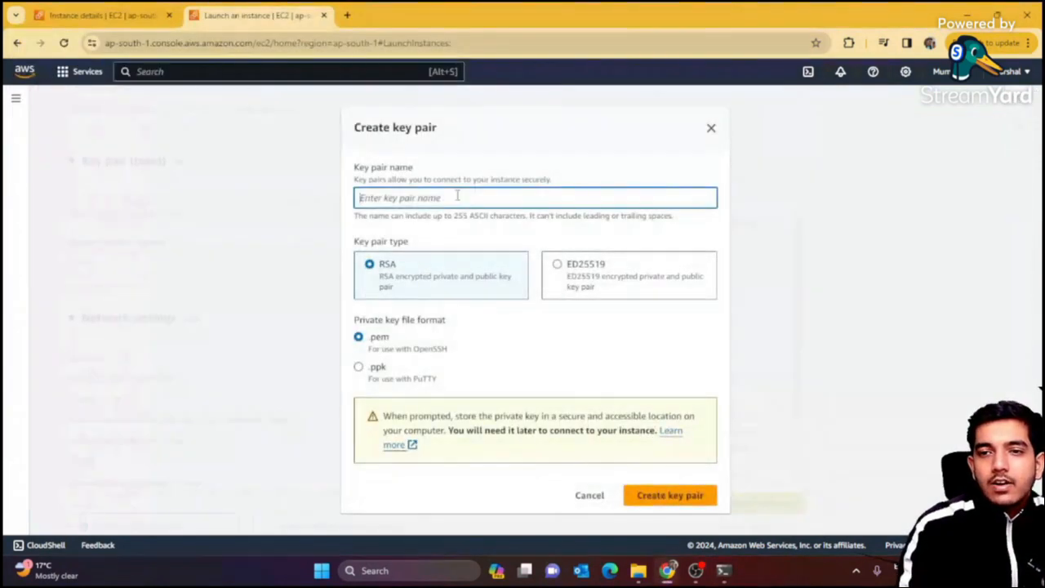
pyautogui.write('tempkey2')
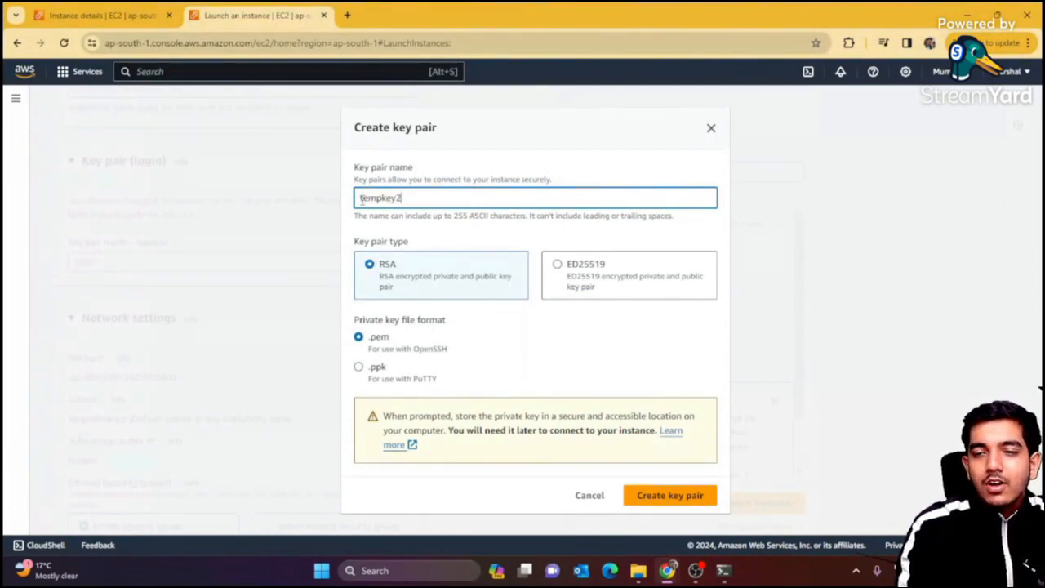
pyautogui.doubleClick(374, 199)
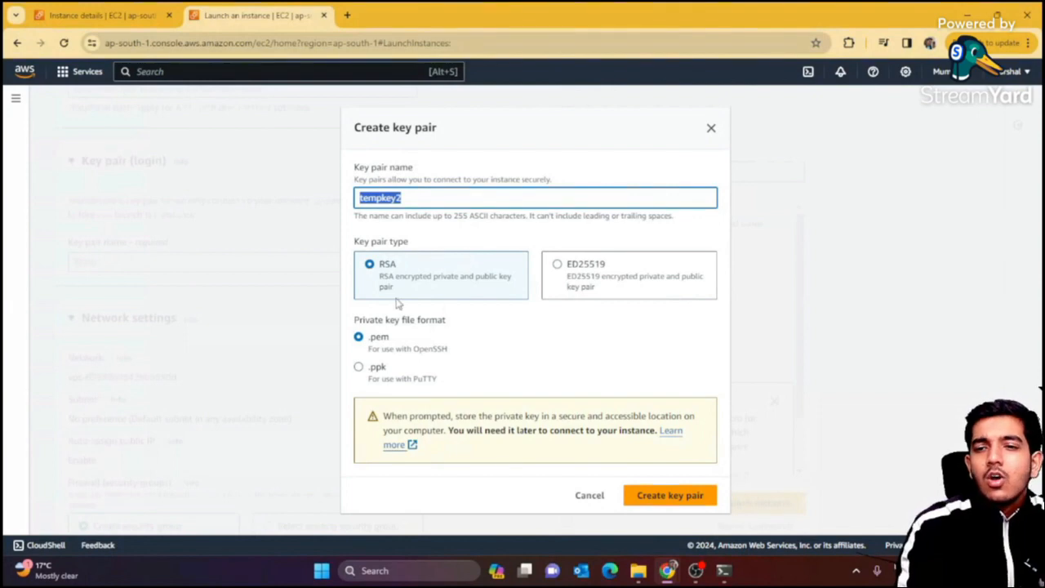
pyautogui.click(472, 308)
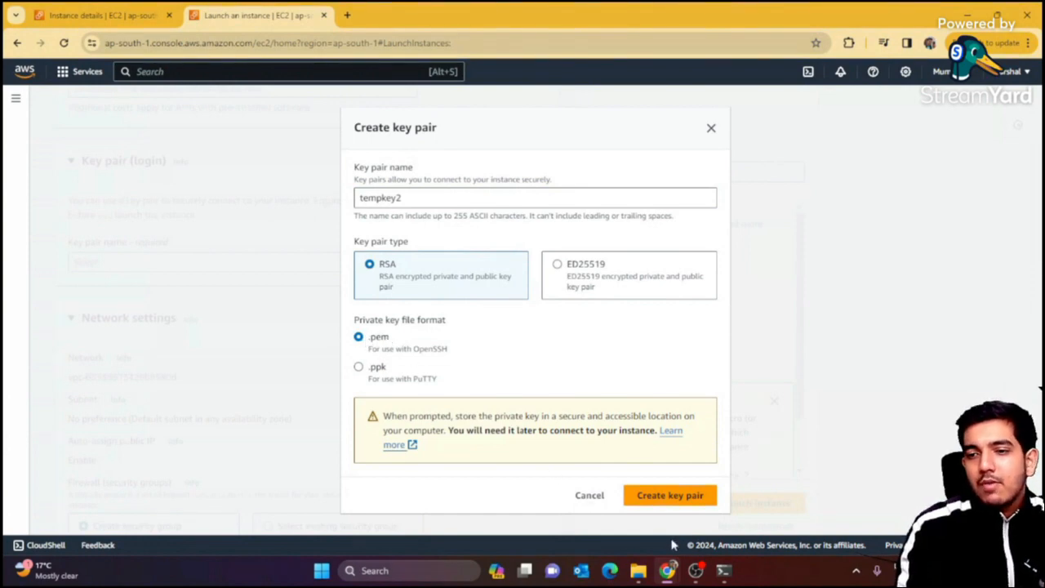
pyautogui.click(666, 494)
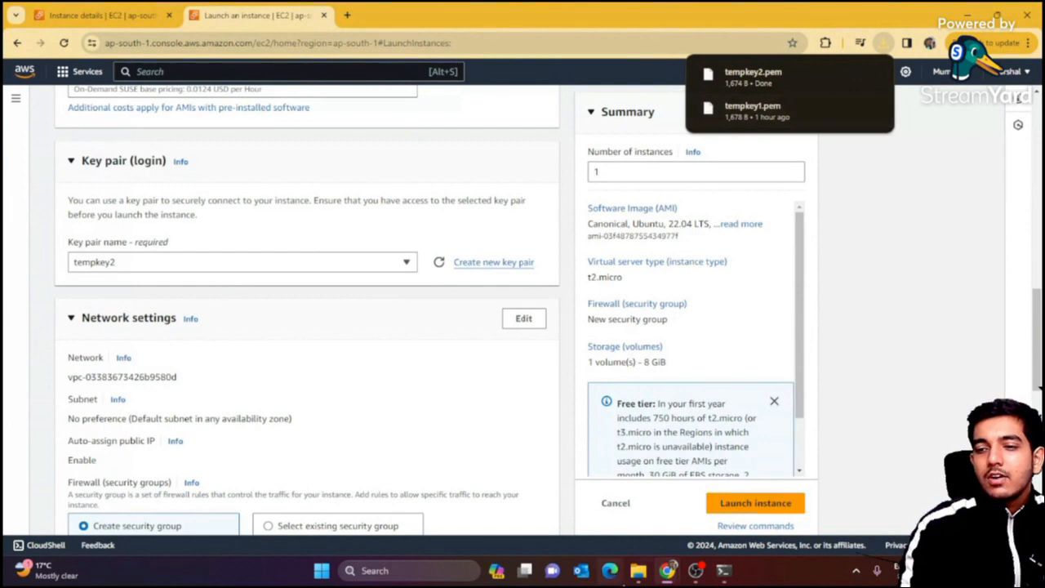
# Switch to File Explorer and copy tempkey2.pem from Downloads into the AWS_tutorials folder on New Volume (D:)
pyautogui.click(638, 571)
pyautogui.click(253, 43)
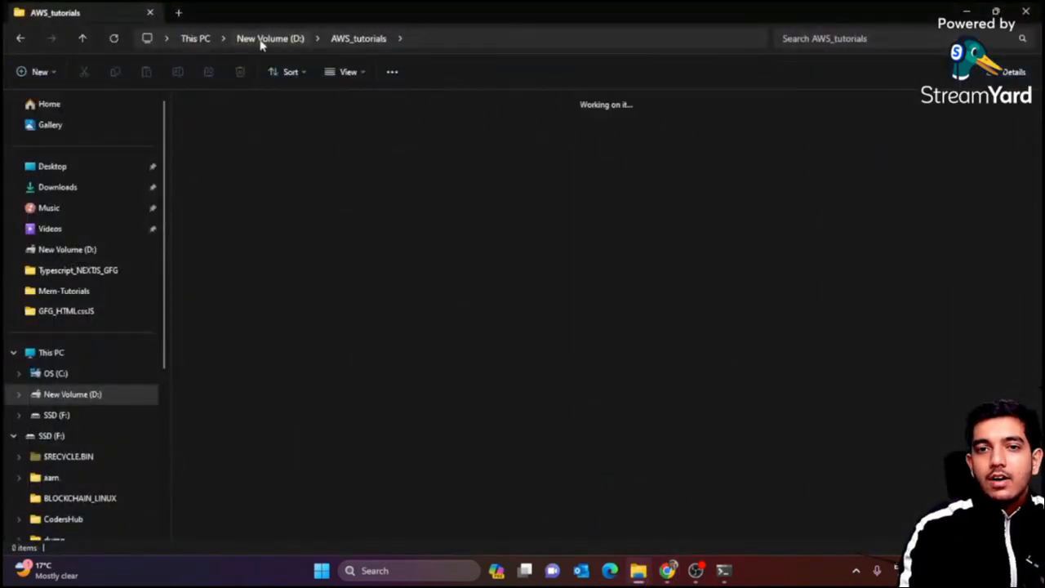
pyautogui.click(96, 188)
pyautogui.click(199, 123)
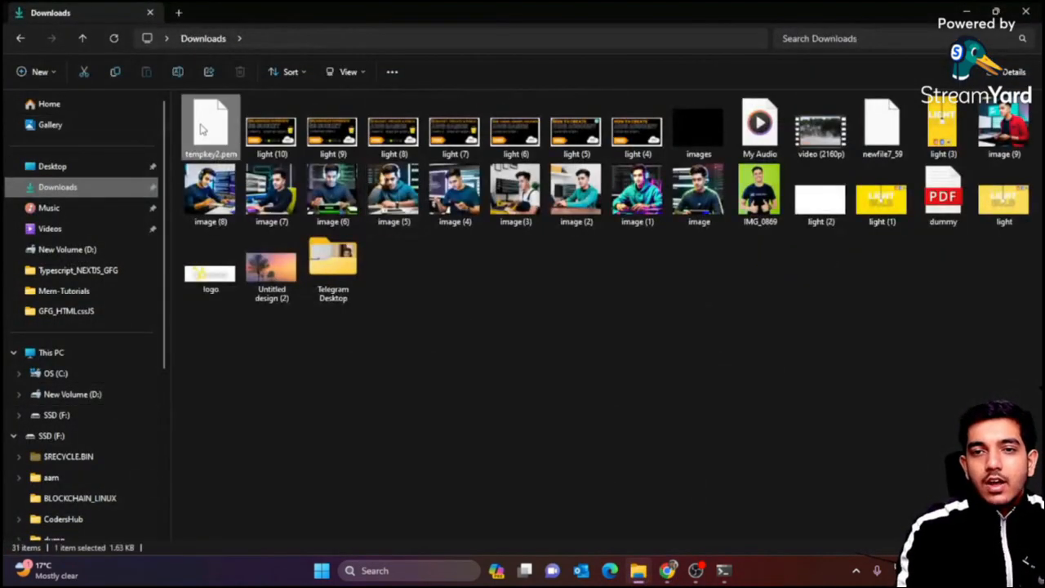
pyautogui.hotkey('ctrl', 'c')
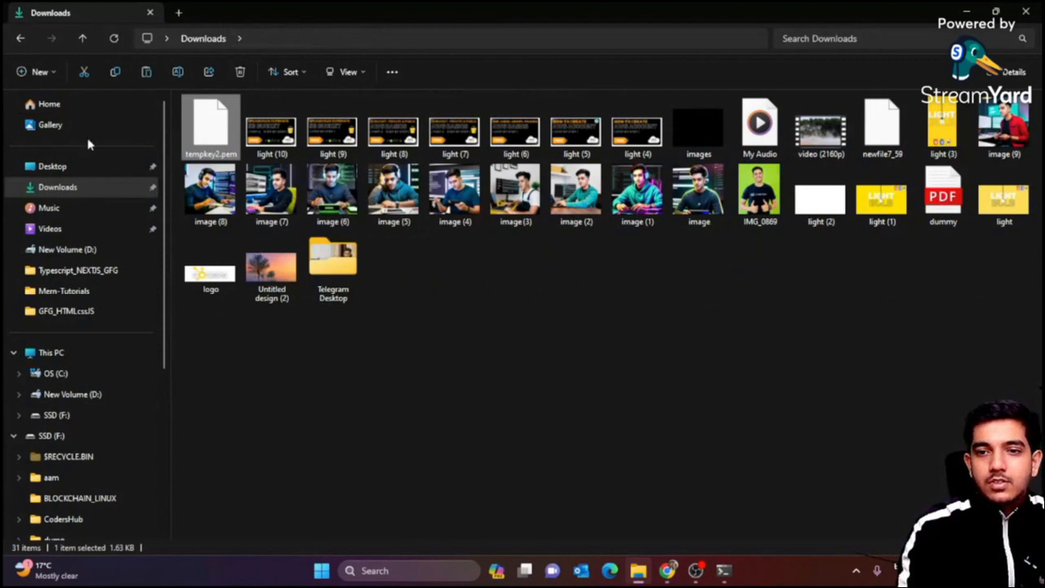
pyautogui.click(22, 47)
pyautogui.click(22, 48)
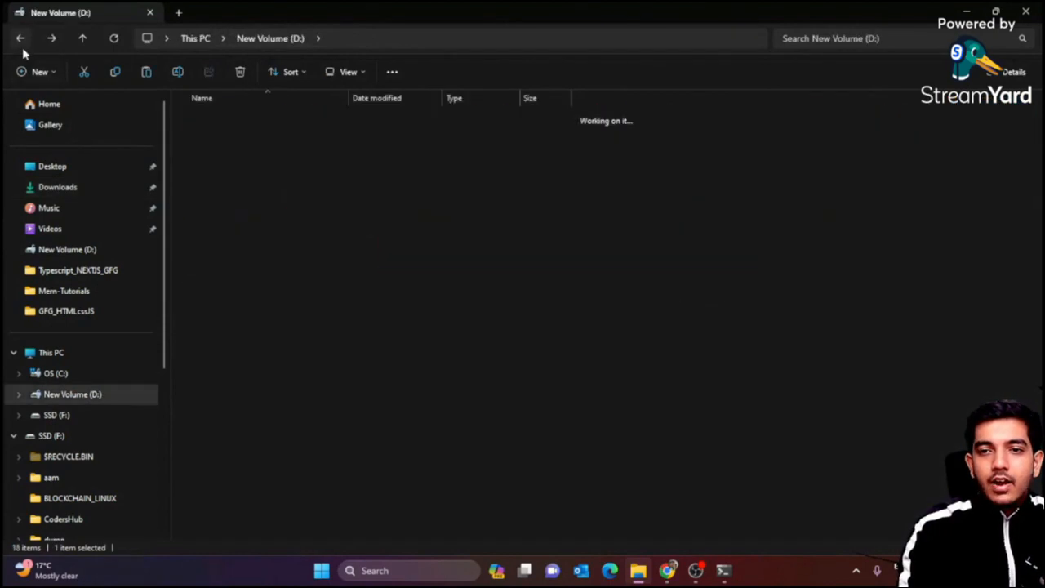
pyautogui.click(272, 39)
pyautogui.doubleClick(435, 149)
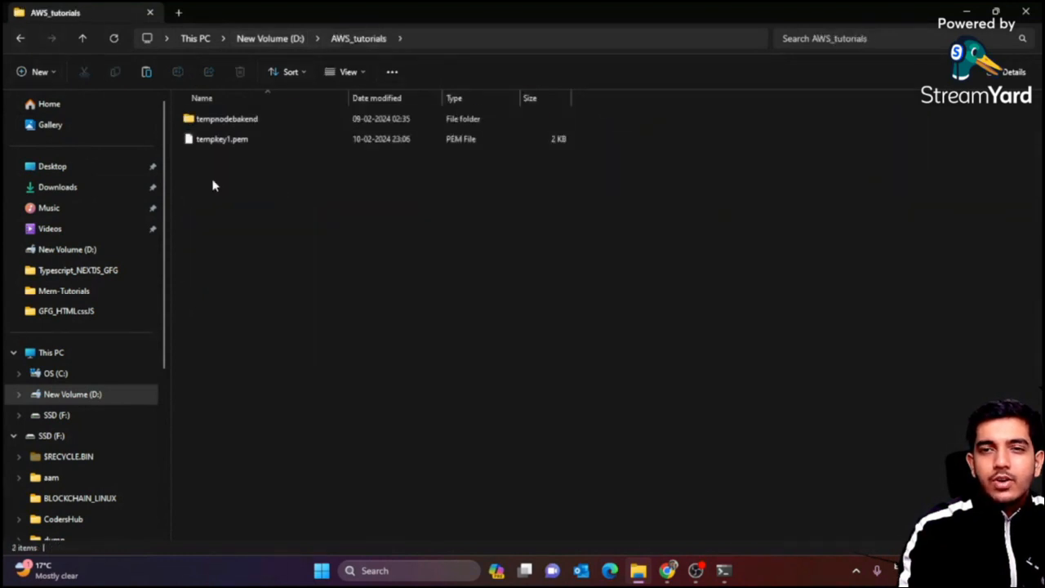
pyautogui.hotkey('ctrl', 'v')
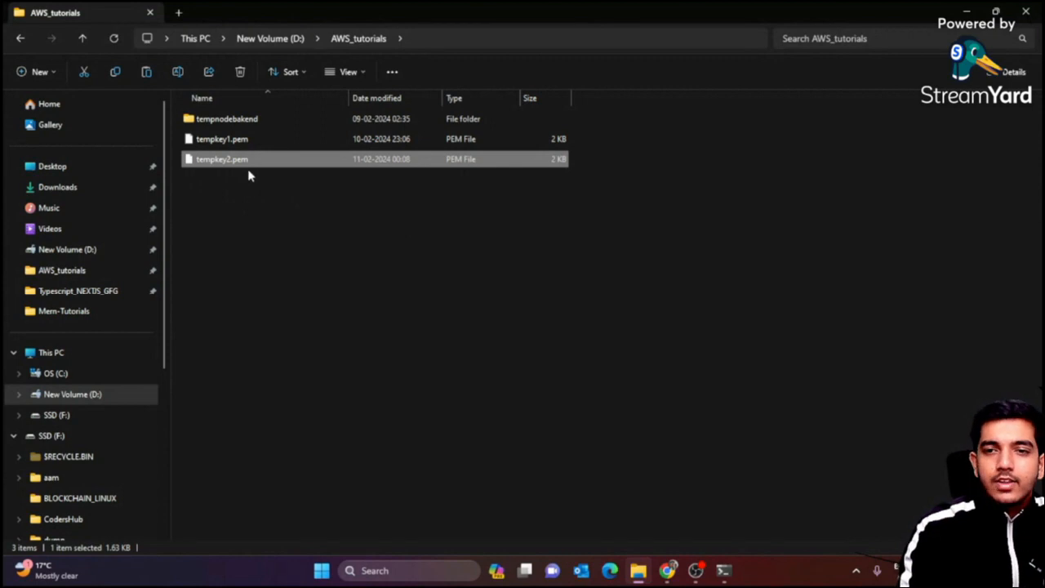
# Check tempkey2.pem in the AWS_tutorials folder on New Volume (D:) and switch back to the browser's launch form
pyautogui.hotkey('alt', 'Tab')
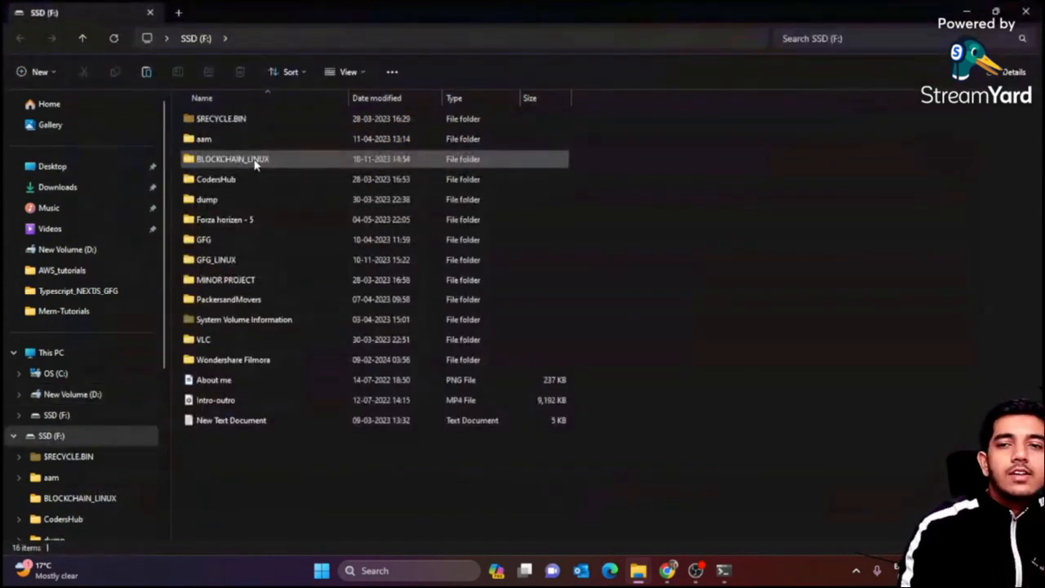
pyautogui.click(75, 399)
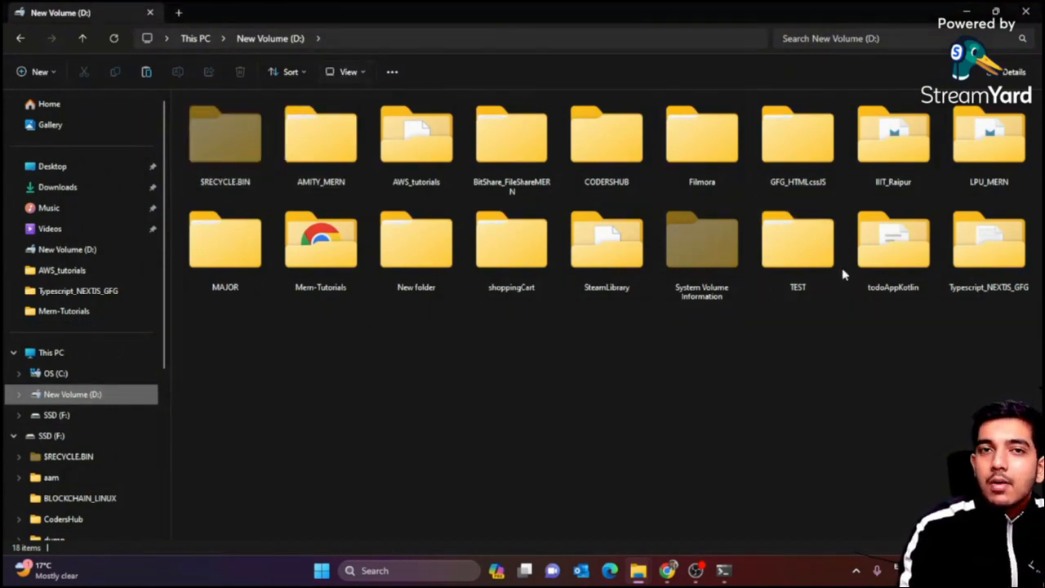
pyautogui.doubleClick(454, 156)
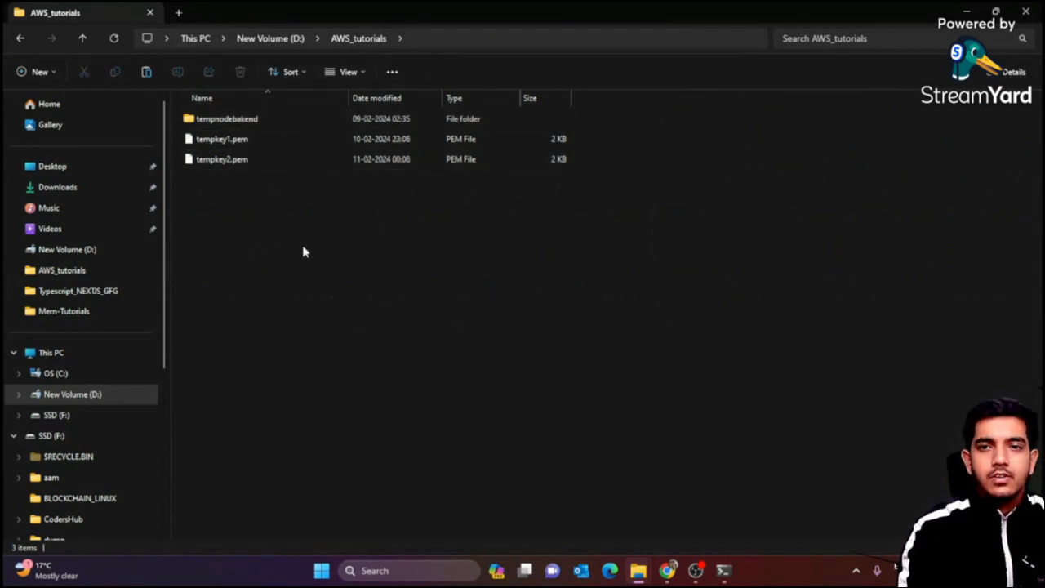
pyautogui.click(245, 168)
pyautogui.hotkey('alt', 'Tab')
pyautogui.hotkey('alt', 'Tab')
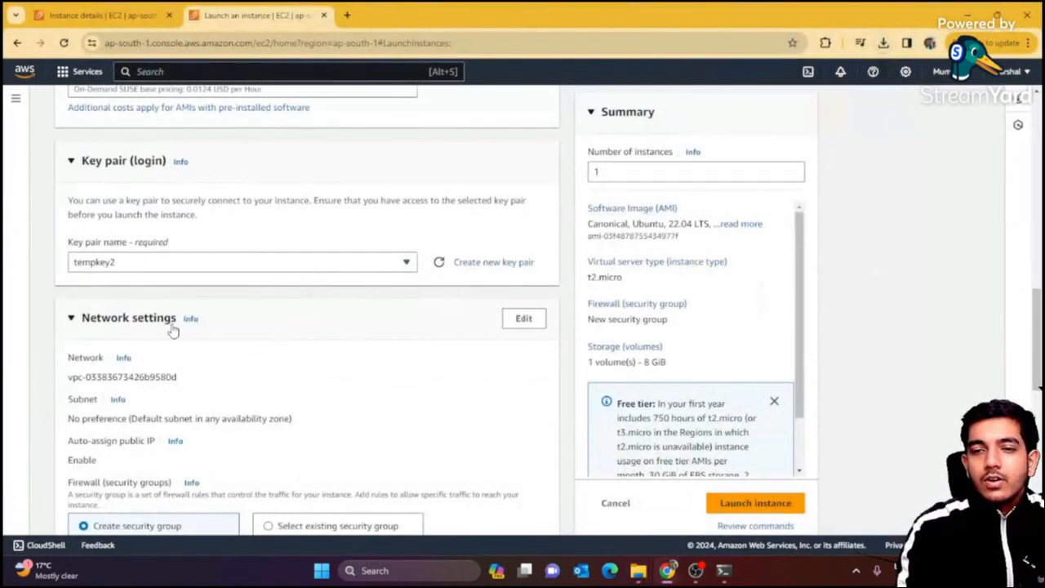
# Check the list of login key pairs for the instance, keeping tempkey2 selected
pyautogui.scroll(-1, 187, 286)
pyautogui.scroll(1, 221, 298)
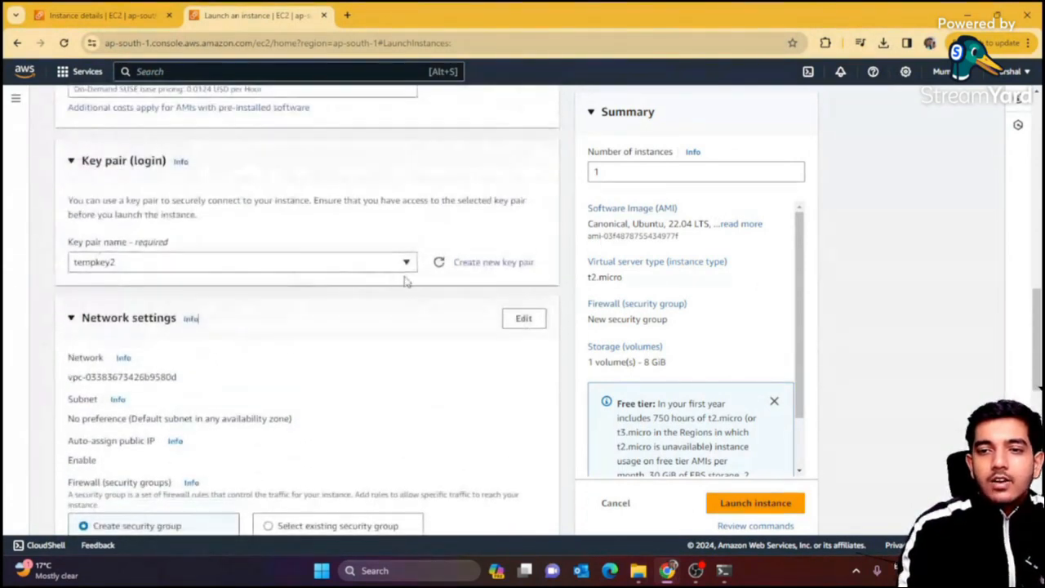
pyautogui.click(407, 263)
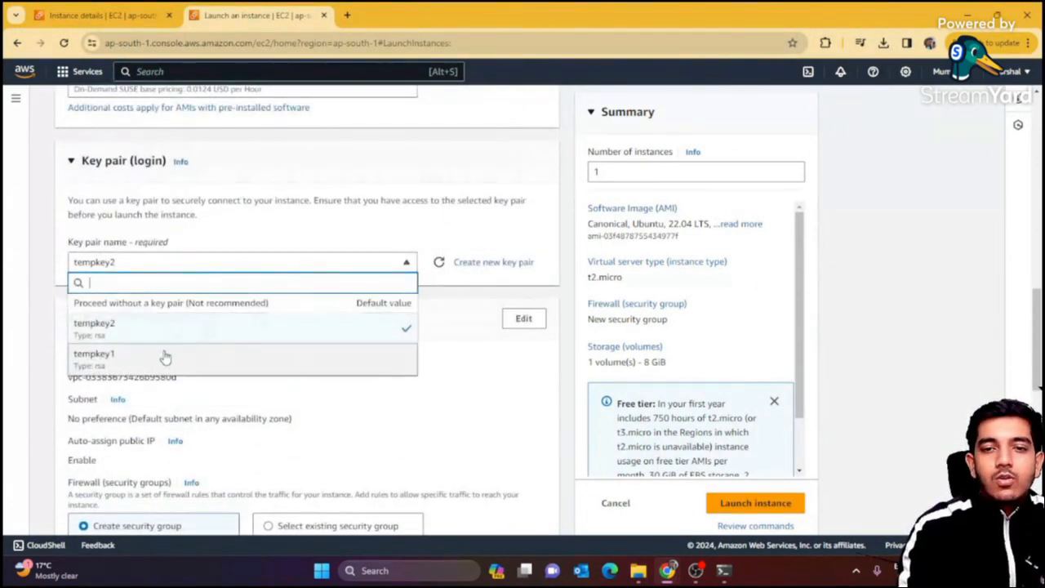
pyautogui.click(331, 203)
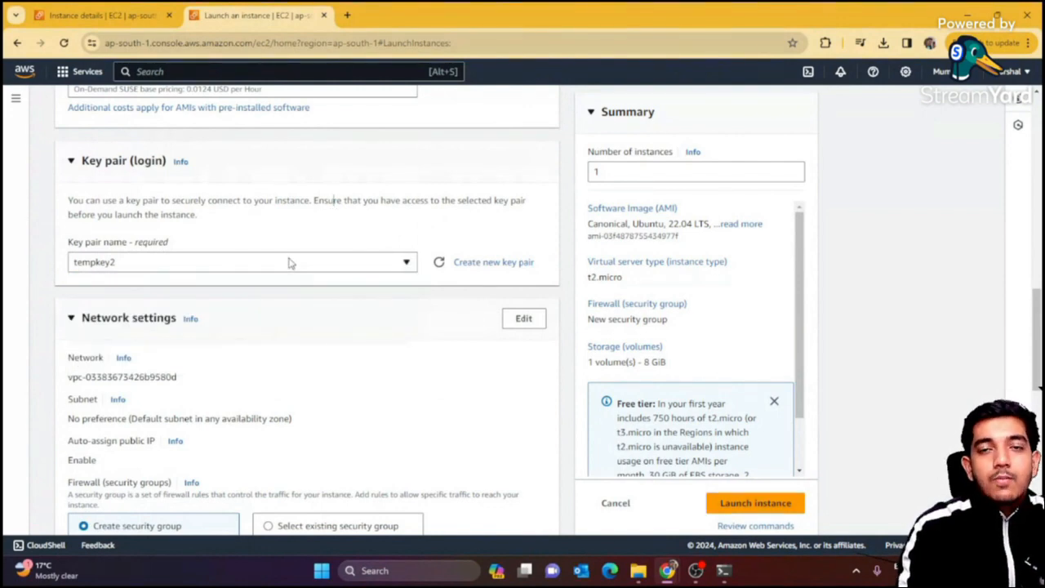
# Check the existing security groups offered for the instance's firewall, returning to the option to create a new security group
pyautogui.scroll(-3, 289, 262)
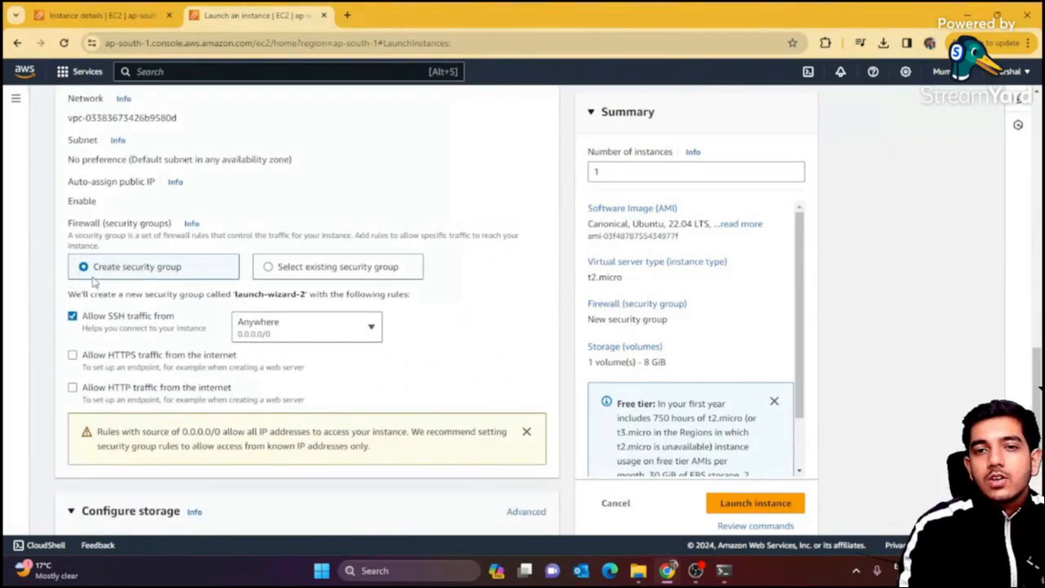
pyautogui.click(278, 278)
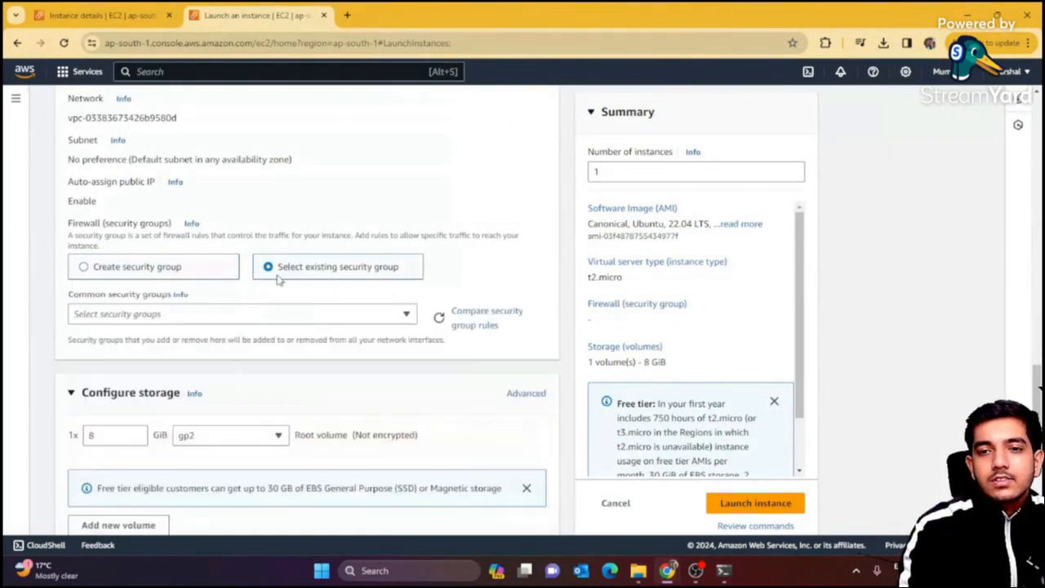
pyautogui.click(311, 313)
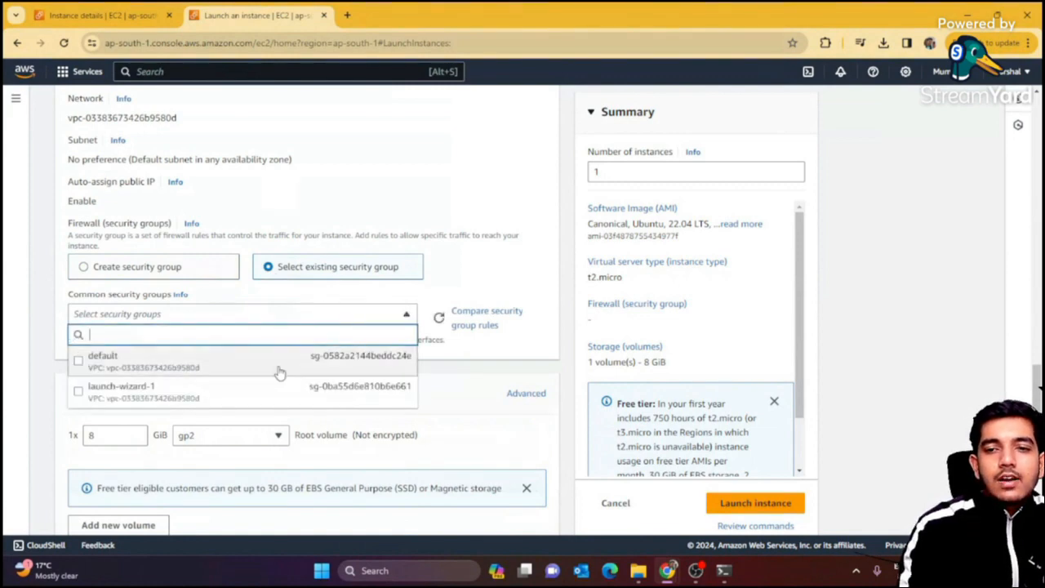
pyautogui.click(120, 262)
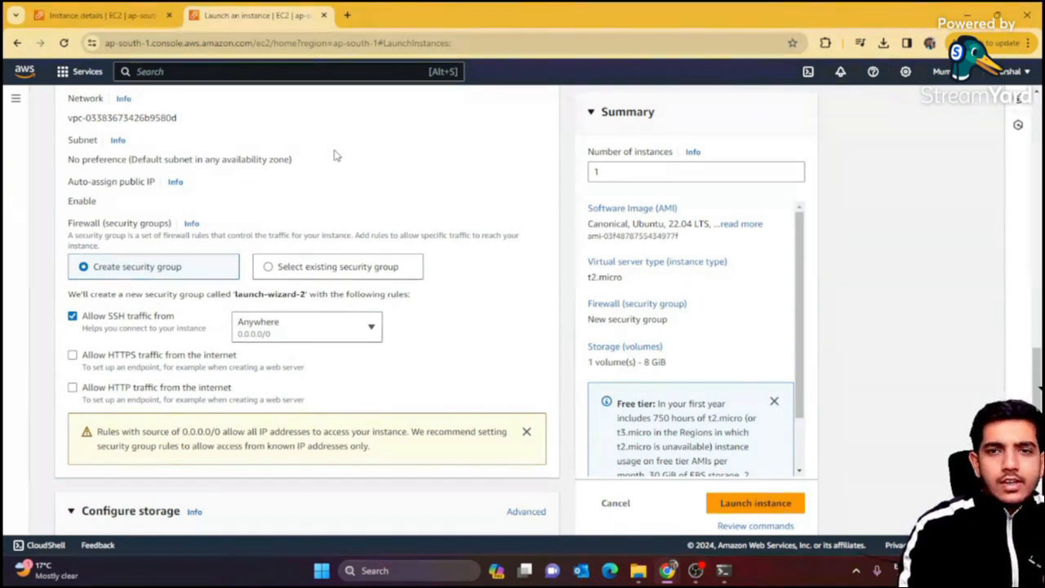
# Review the source options for SSH traffic in the new security group, keeping Anywhere (0.0.0.0/0) selected
pyautogui.scroll(-2, 195, 211)
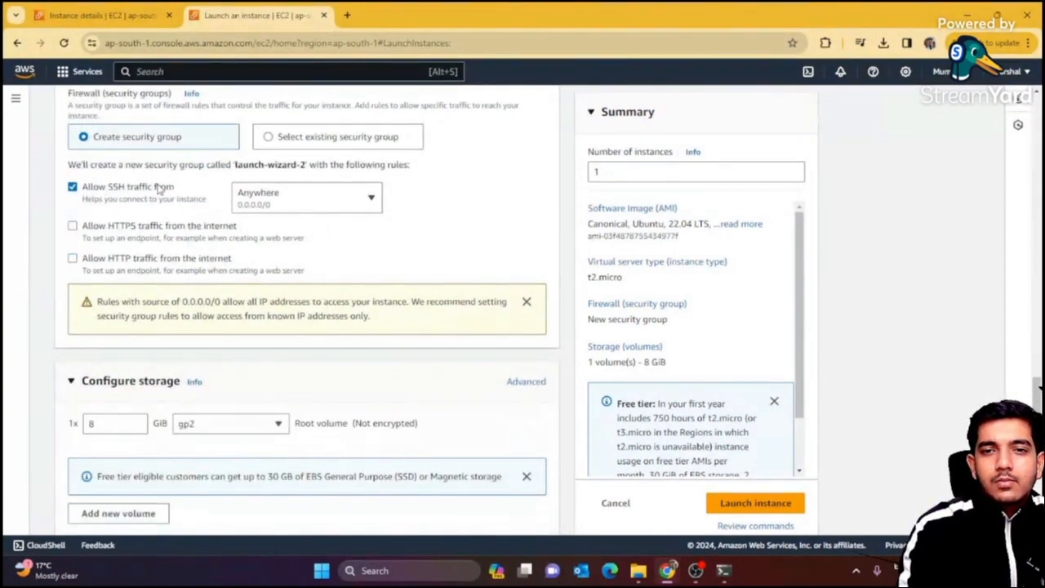
pyautogui.click(301, 201)
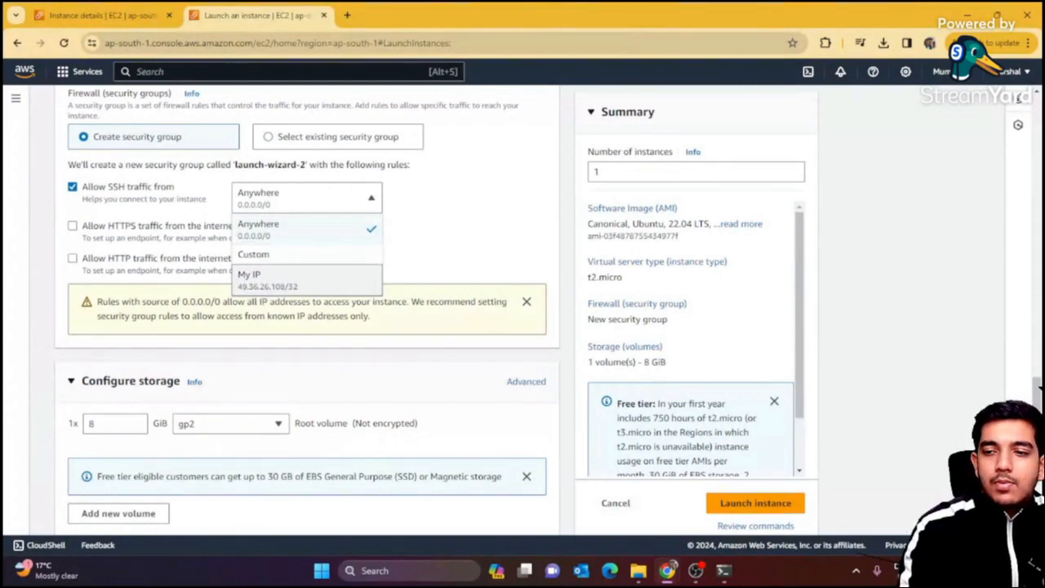
pyautogui.click(725, 572)
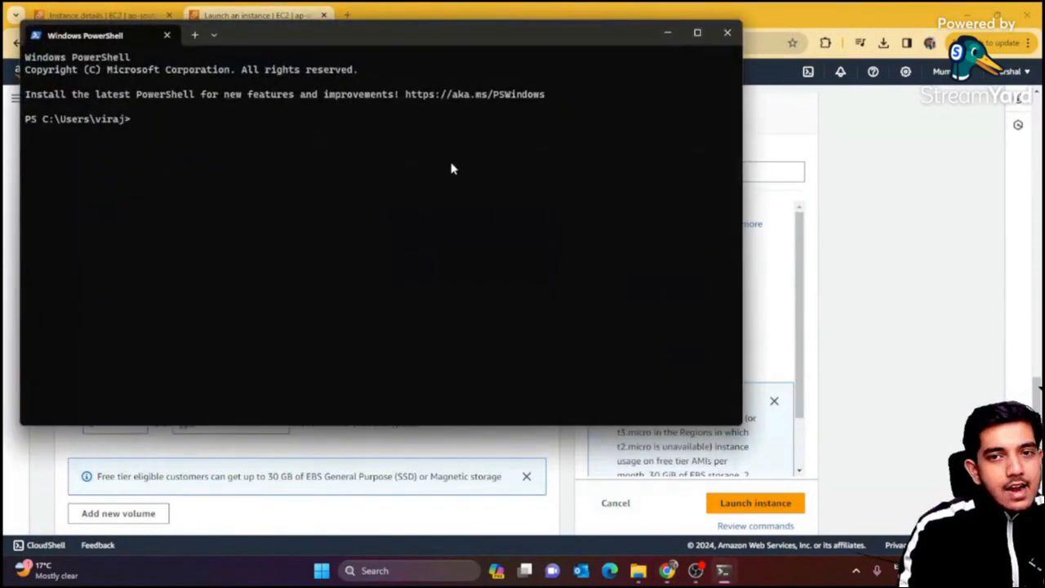
pyautogui.click(665, 33)
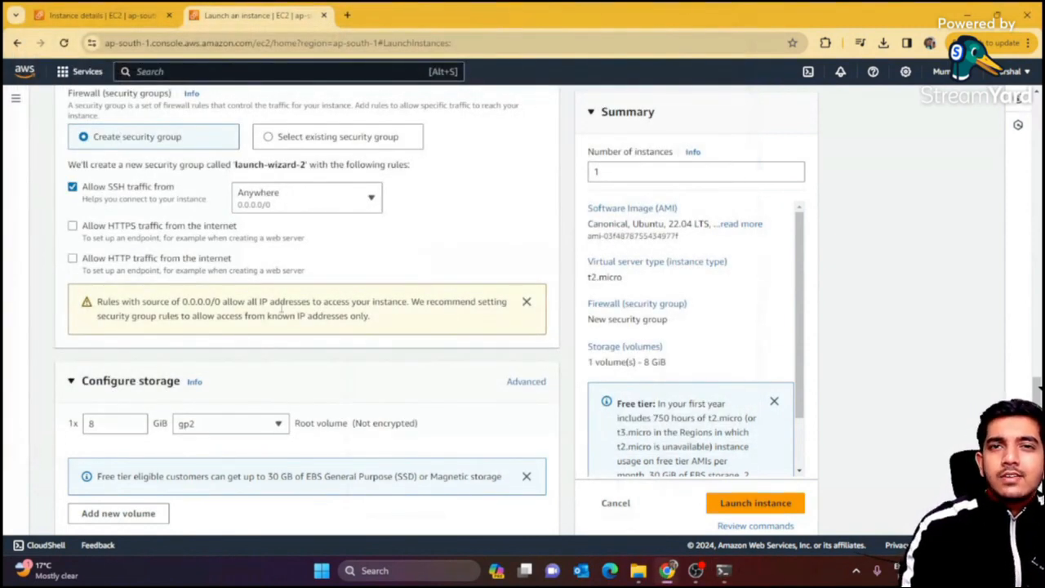
pyautogui.click(333, 199)
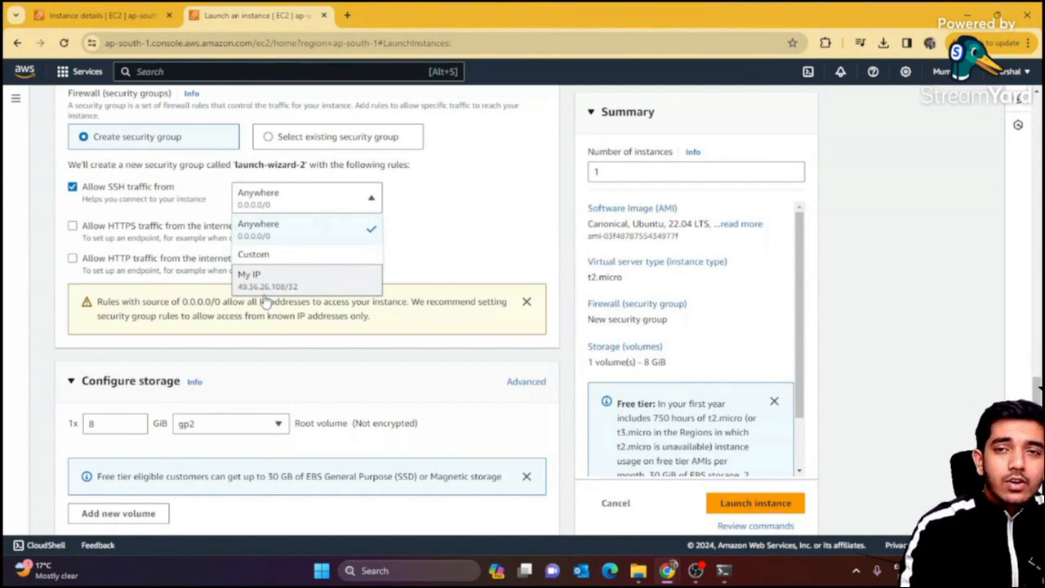
pyautogui.click(313, 231)
pyautogui.click(305, 196)
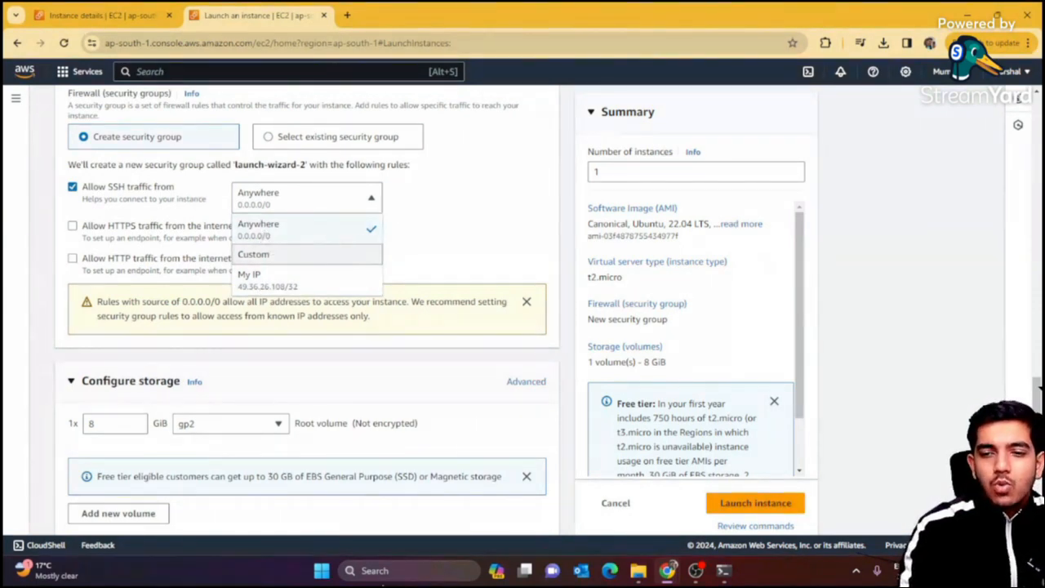
pyautogui.click(282, 222)
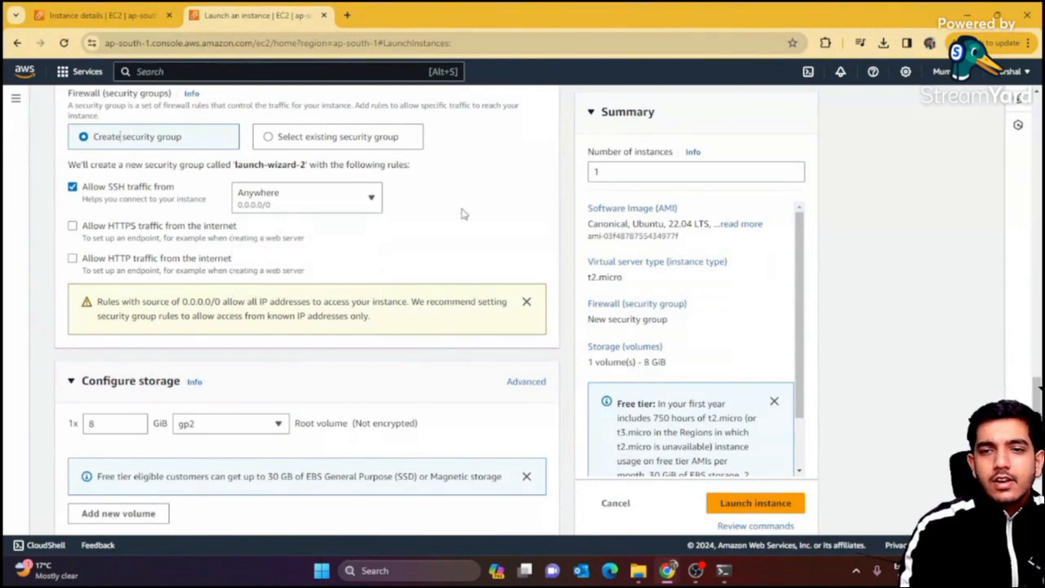
# Check the root volume size and the free tier storage note in the storage configuration
pyautogui.scroll(-3, 319, 214)
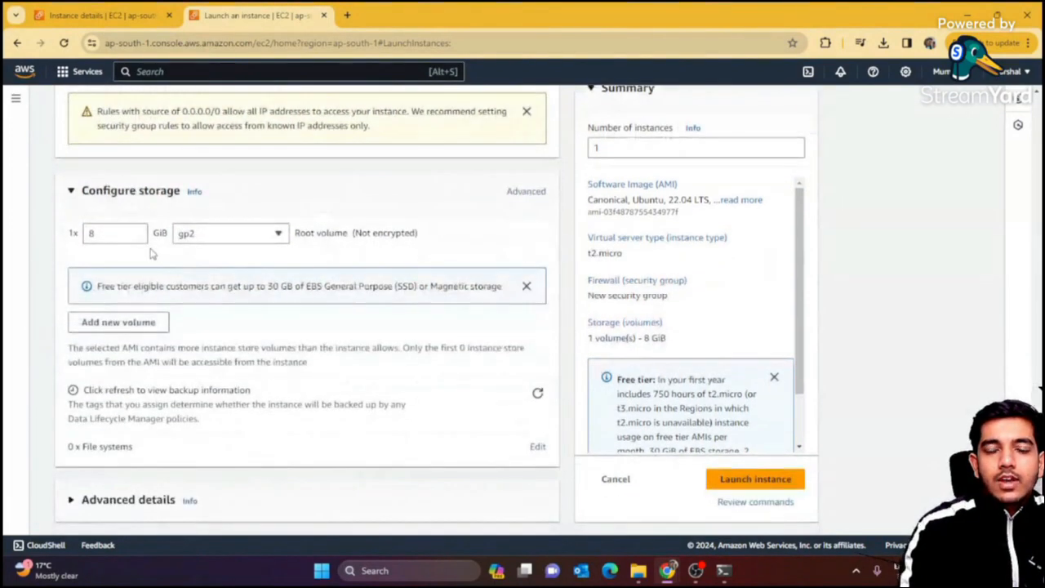
pyautogui.moveTo(116, 285); pyautogui.dragTo(291, 288)
pyautogui.click(121, 234)
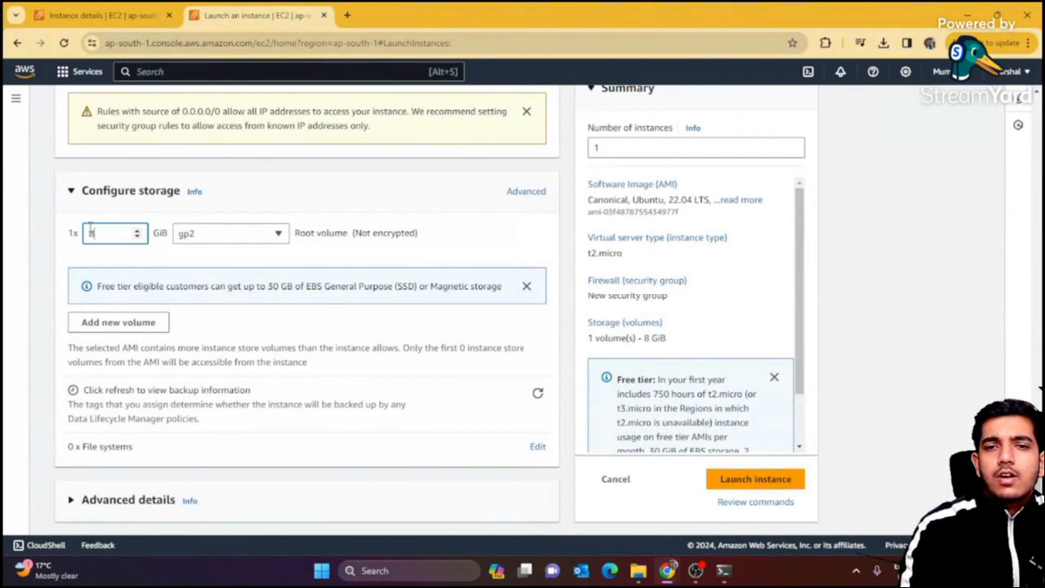
pyautogui.doubleClick(92, 232)
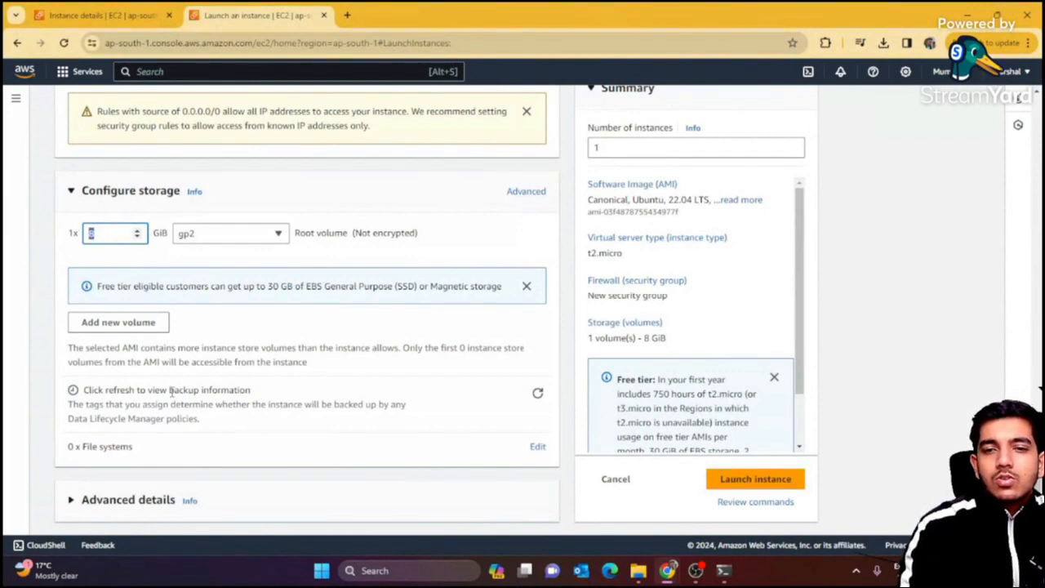
# Expand and look through the advanced details down to the user data, and launch the instance
pyautogui.click(151, 508)
pyautogui.scroll(-4, 231, 433)
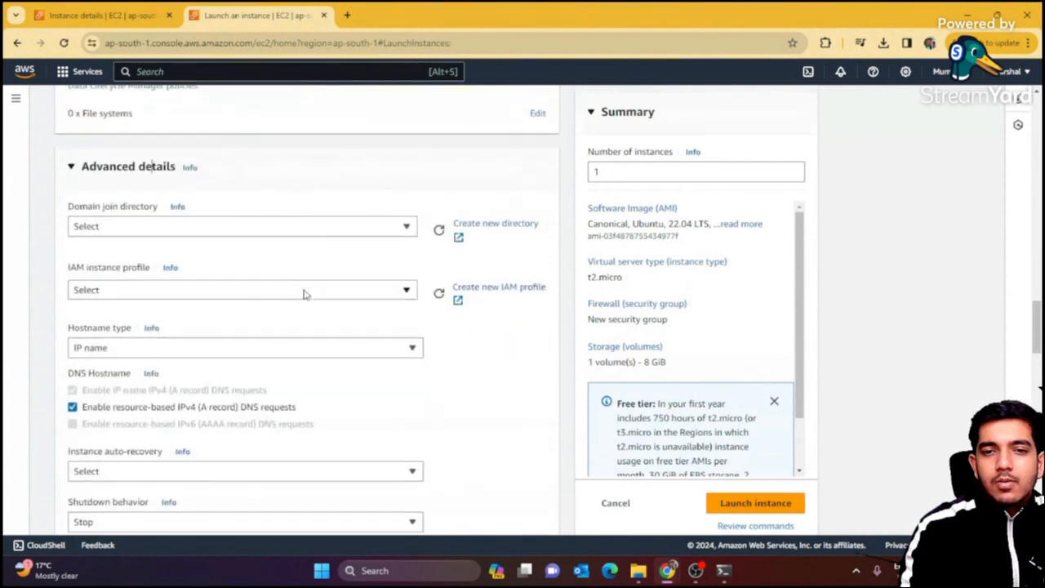
pyautogui.scroll(-3, 304, 294)
pyautogui.scroll(-15, 303, 294)
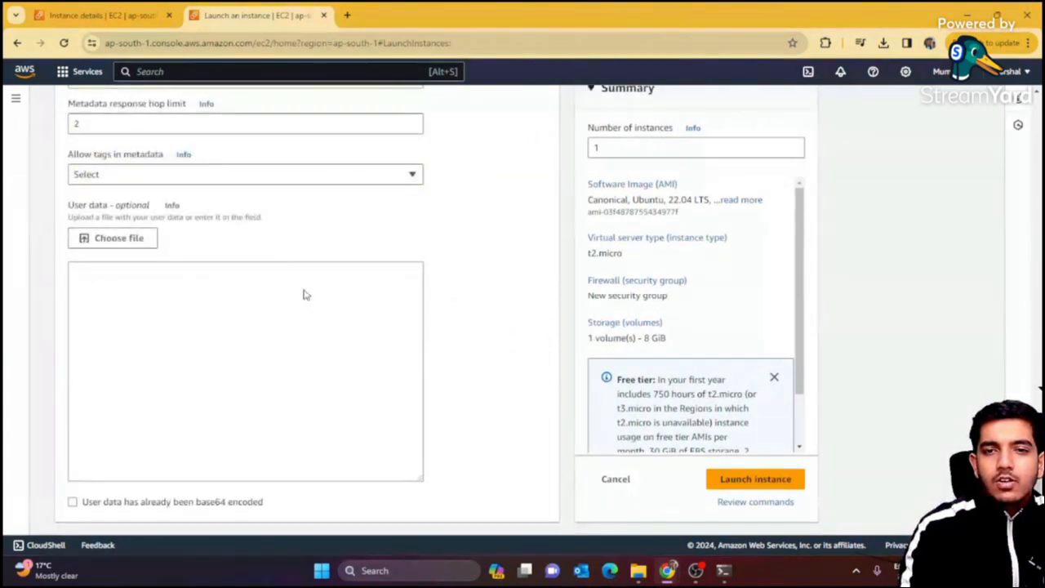
pyautogui.click(767, 482)
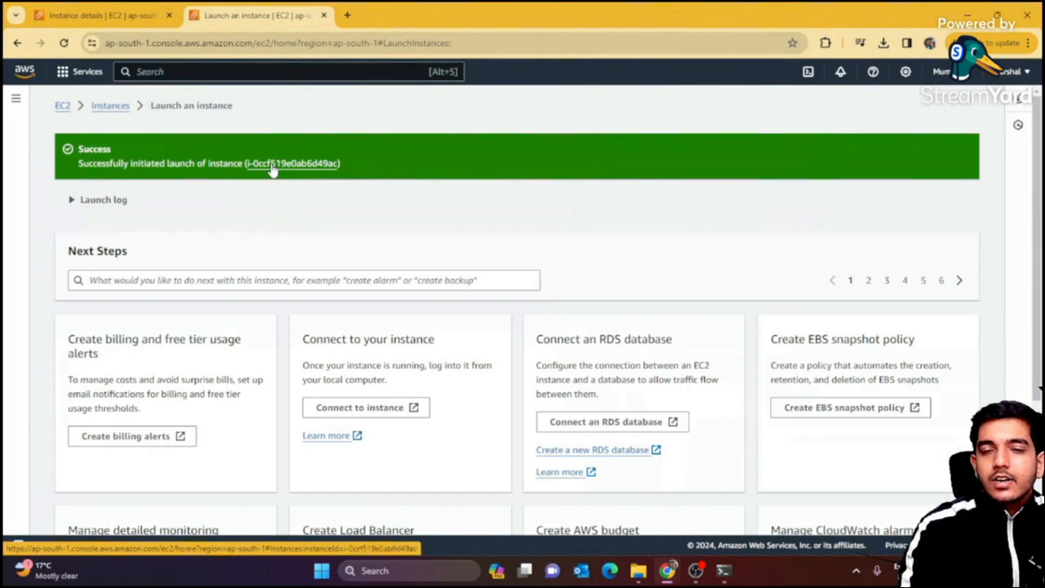
# Widen the Name column in the EC2 instances list and select the testnodejs240211 instance
pyautogui.click(110, 106)
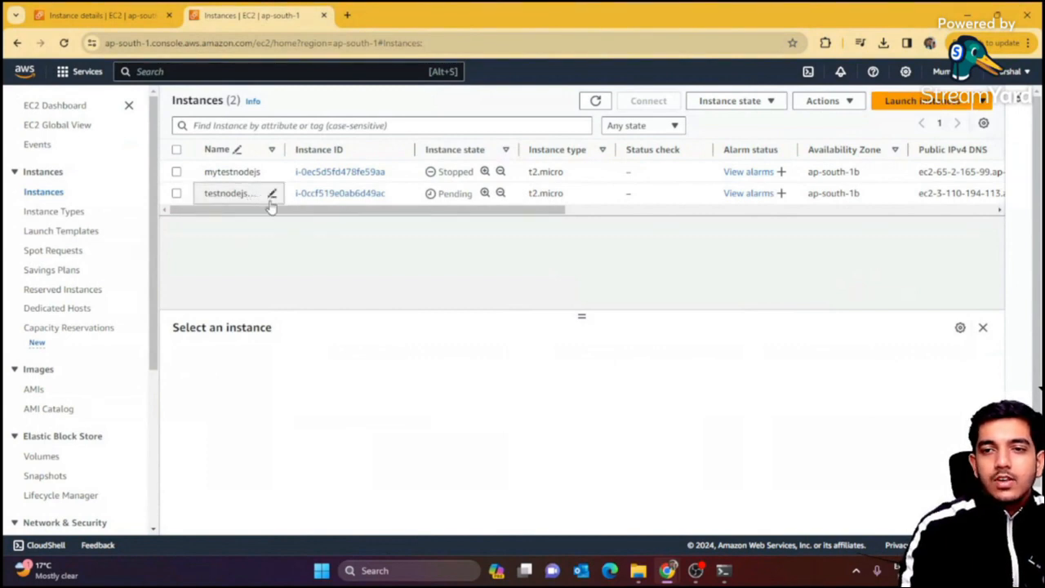
pyautogui.moveTo(286, 150); pyautogui.dragTo(338, 149)
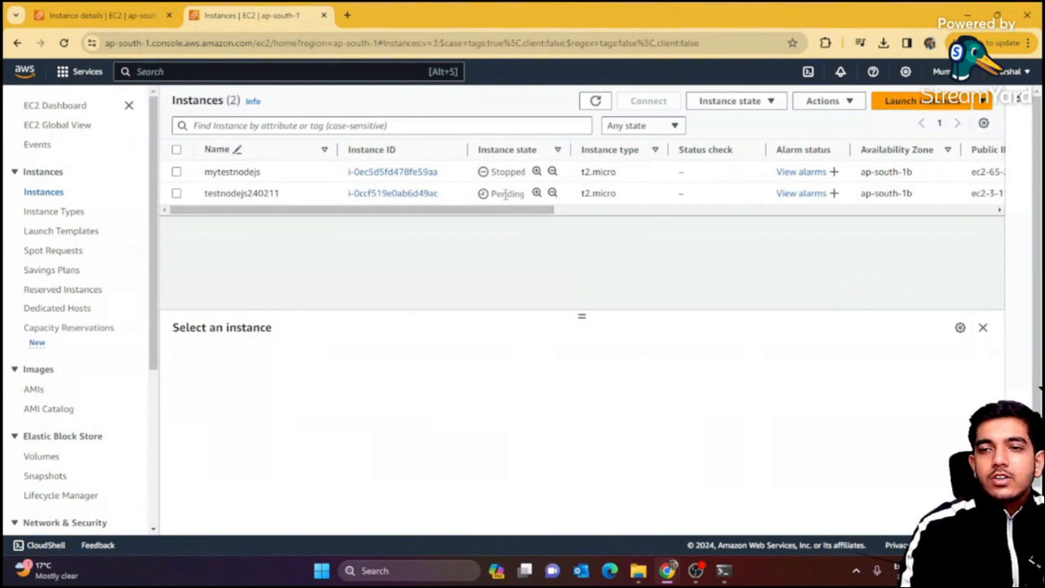
pyautogui.moveTo(505, 193); pyautogui.dragTo(523, 194)
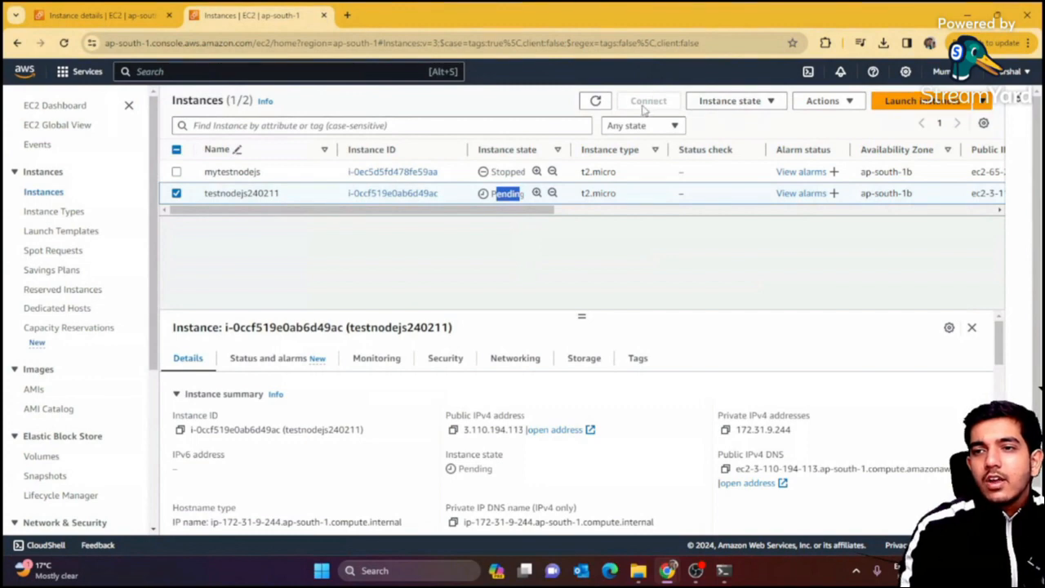
# Refresh the instances list to check the current state of testnodejs240211
pyautogui.click(596, 101)
pyautogui.click(599, 101)
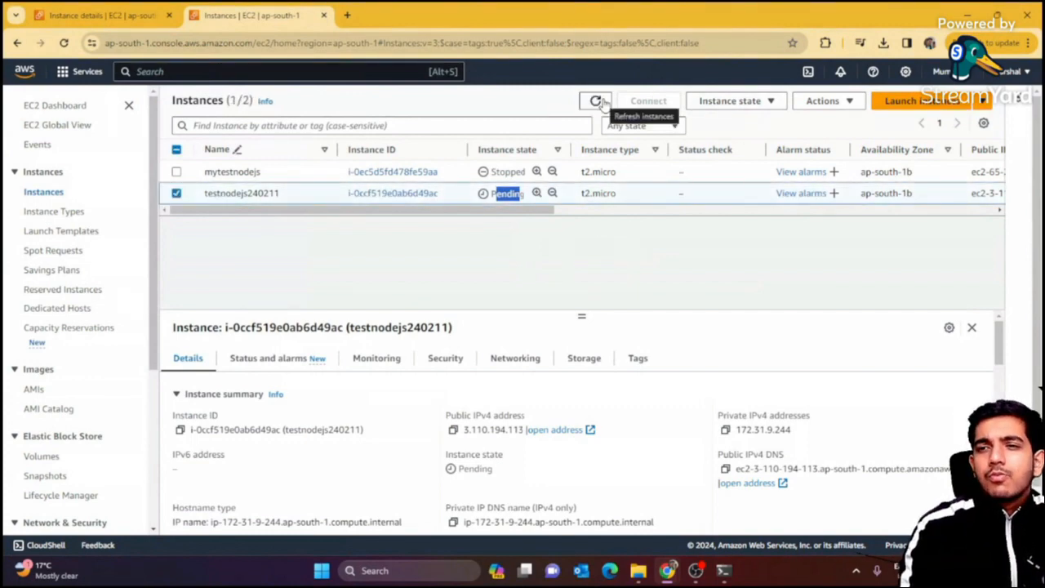
pyautogui.click(596, 101)
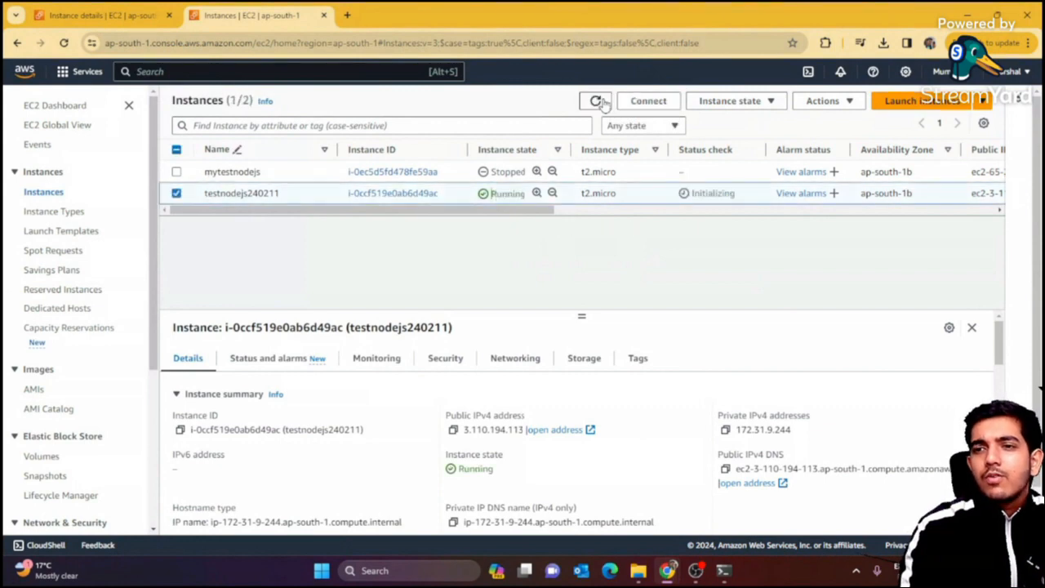
pyautogui.doubleClick(499, 193)
pyautogui.click(238, 193)
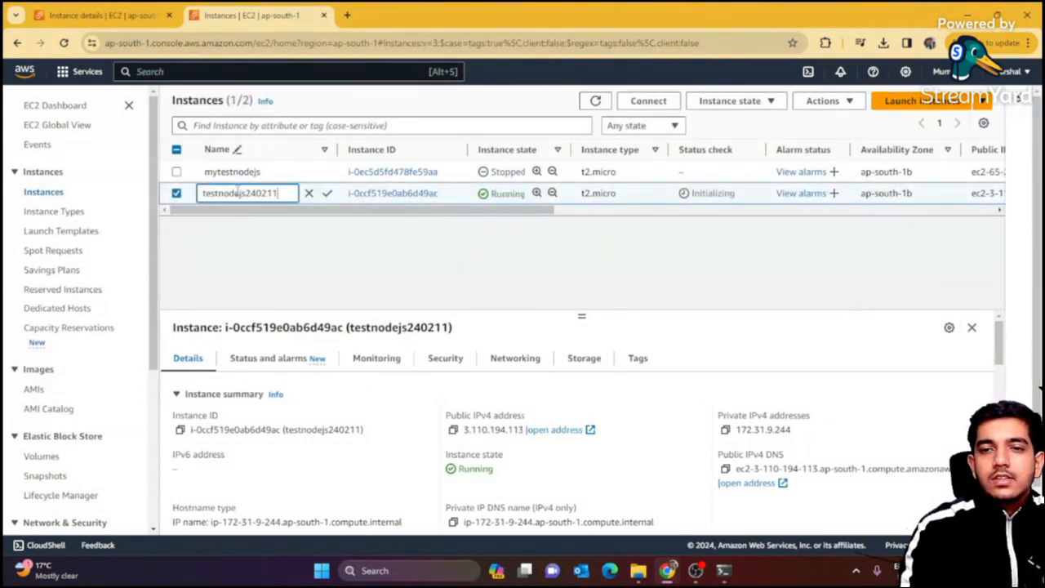
# Open the details of testnodejs240211 and examine its instance ID, IP addresses and instance state
pyautogui.click(420, 193)
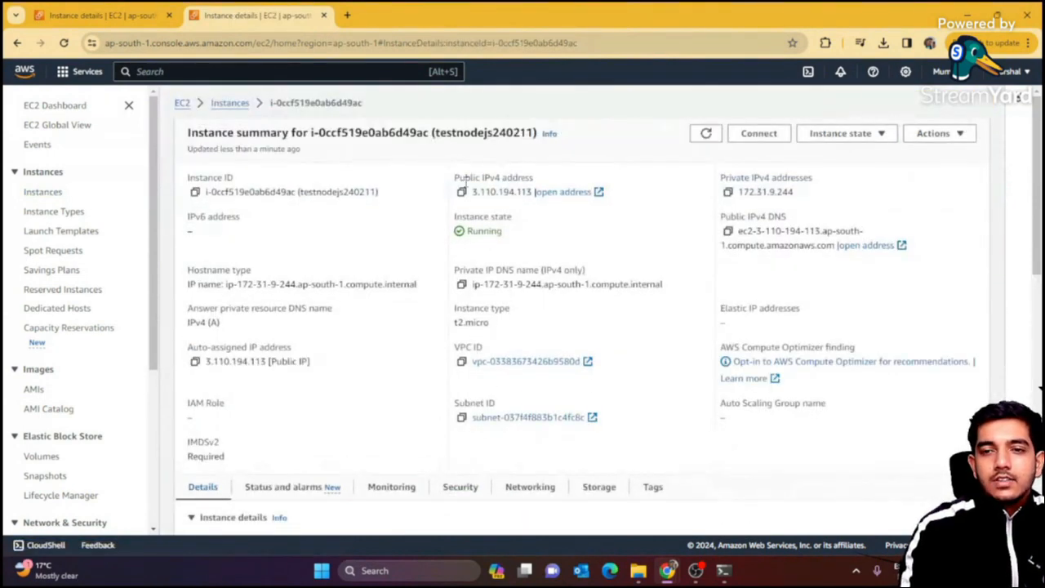
pyautogui.doubleClick(283, 191)
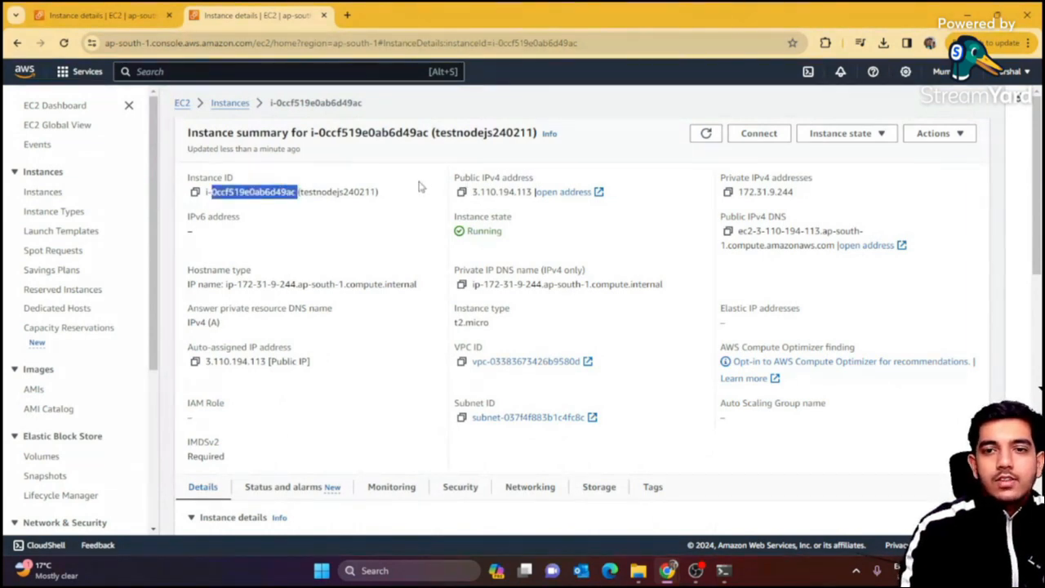
pyautogui.click(233, 360)
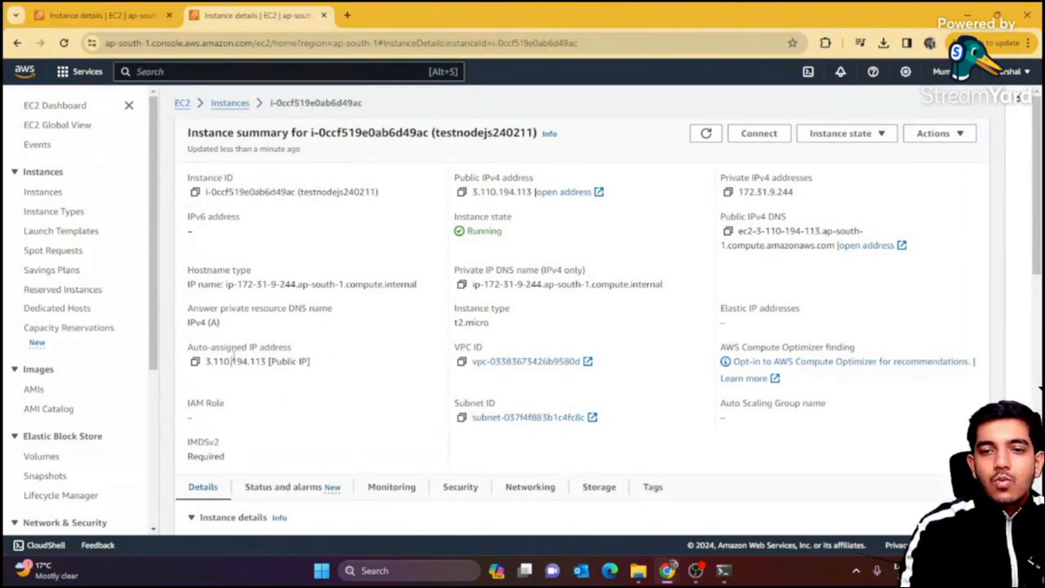
pyautogui.doubleClick(233, 361)
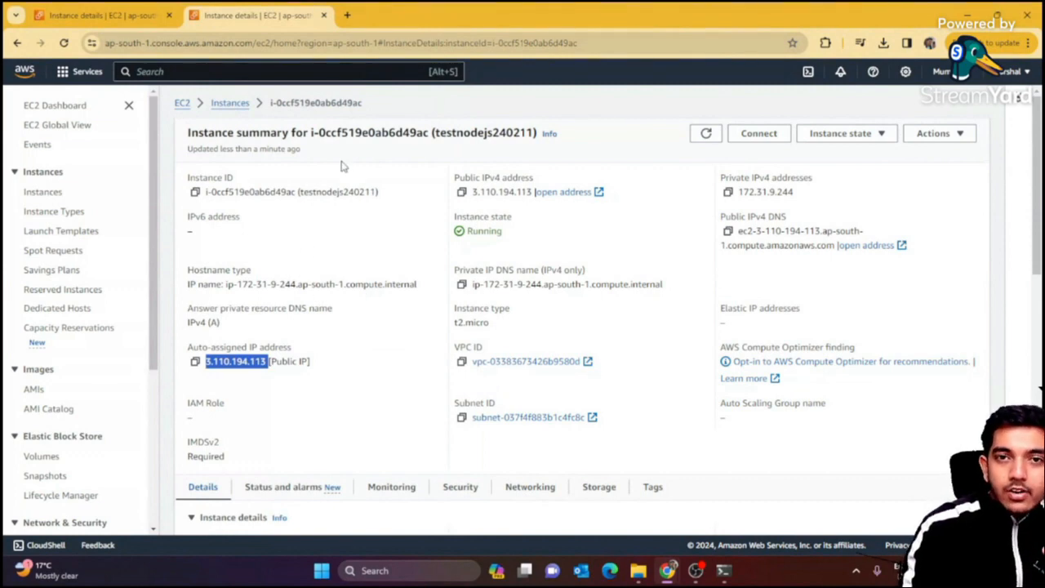
pyautogui.moveTo(459, 174); pyautogui.dragTo(524, 233)
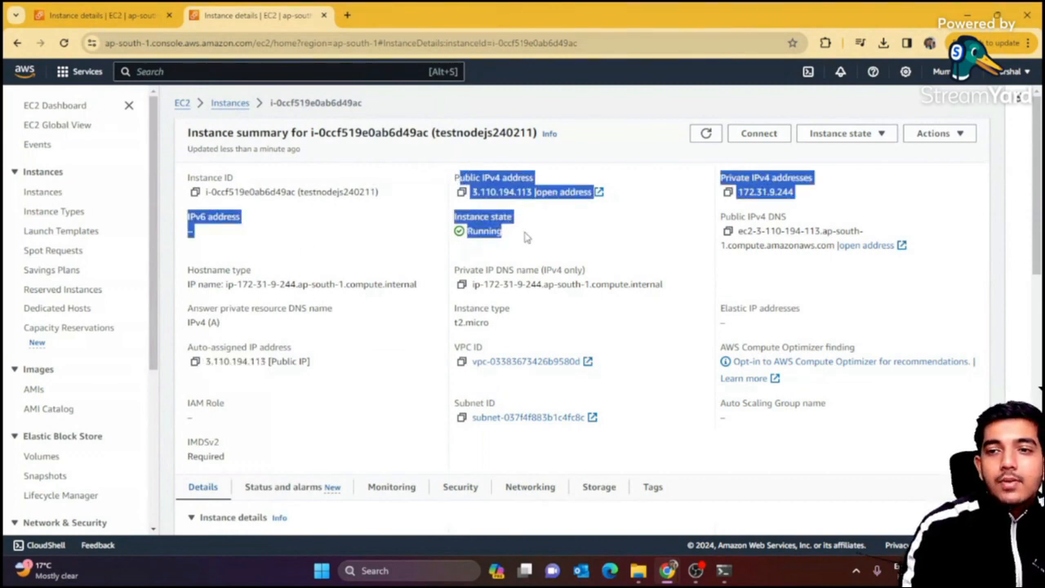
pyautogui.click(536, 258)
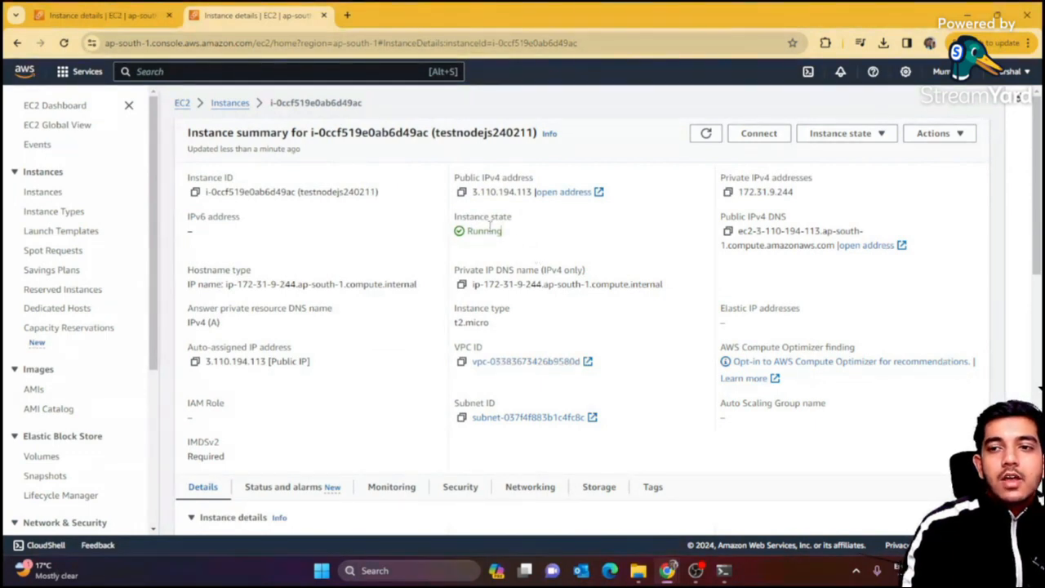
# Compare the instance's public IPv4 address with its auto-assigned IP address and return to the instances list
pyautogui.moveTo(471, 191); pyautogui.dragTo(531, 204)
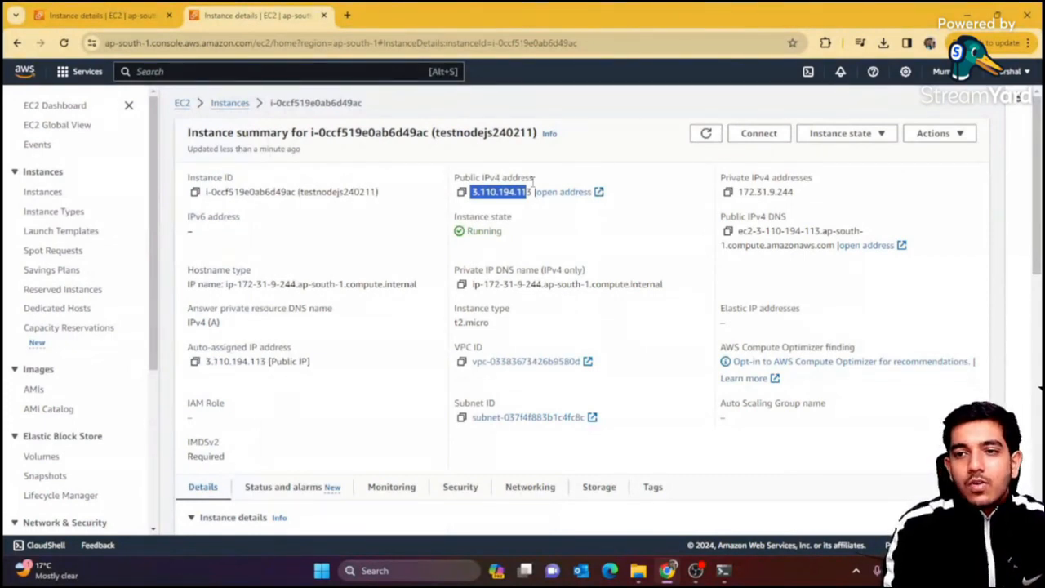
pyautogui.click(625, 225)
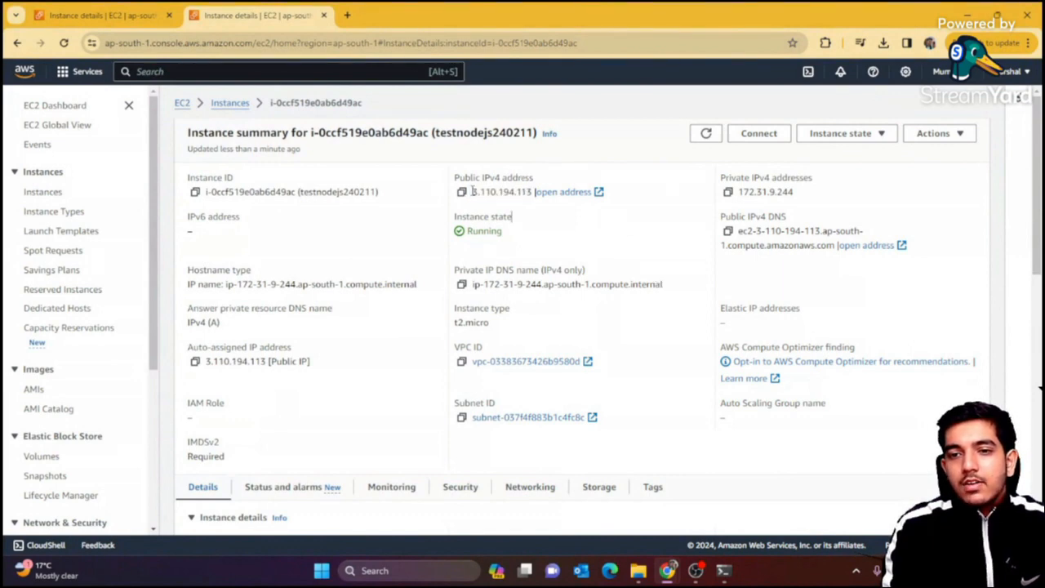
pyautogui.moveTo(625, 224); pyautogui.dragTo(473, 191)
pyautogui.click(304, 344)
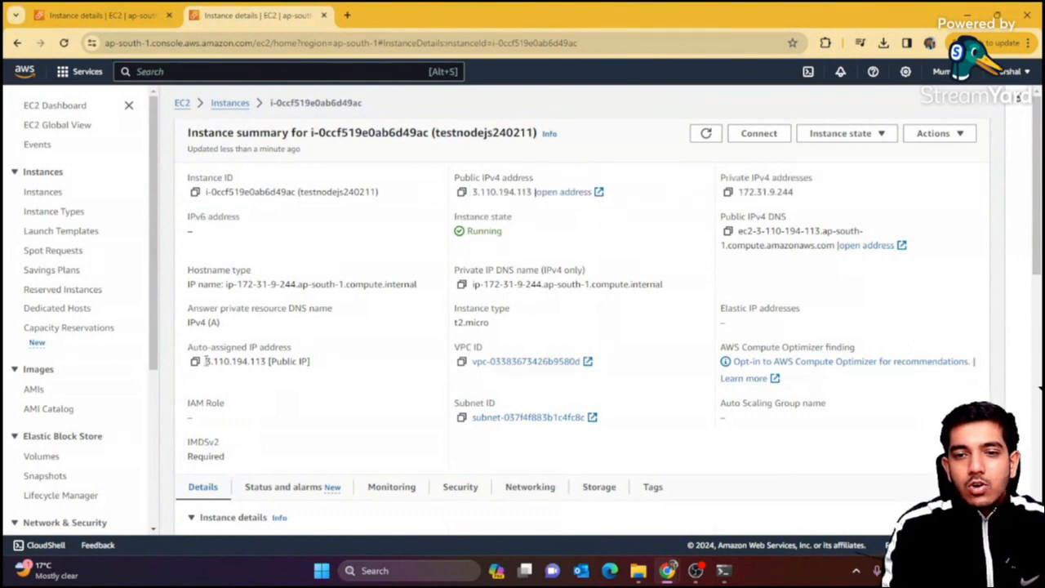
pyautogui.moveTo(206, 361); pyautogui.dragTo(270, 363)
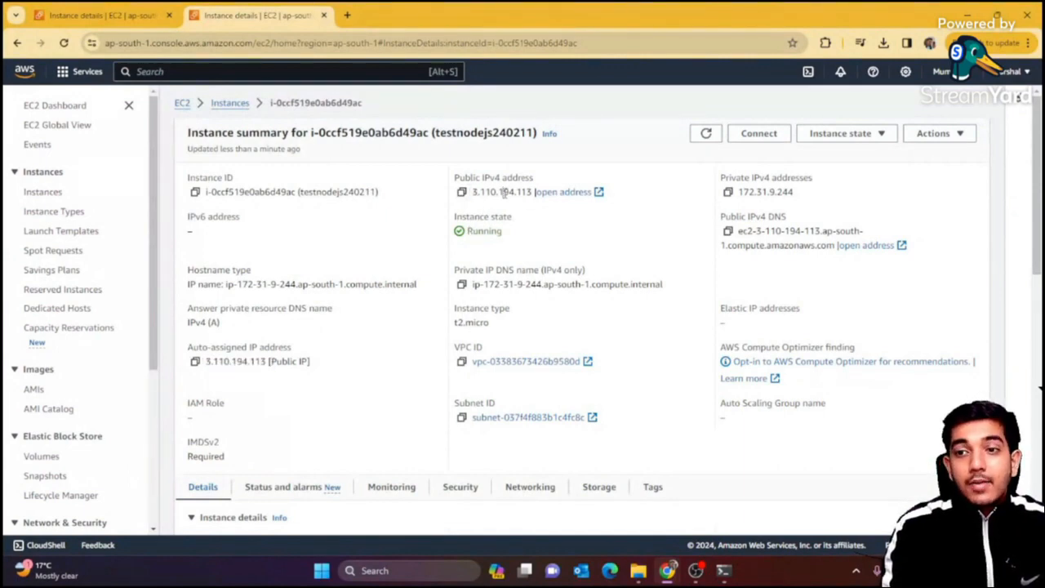
pyautogui.doubleClick(503, 192)
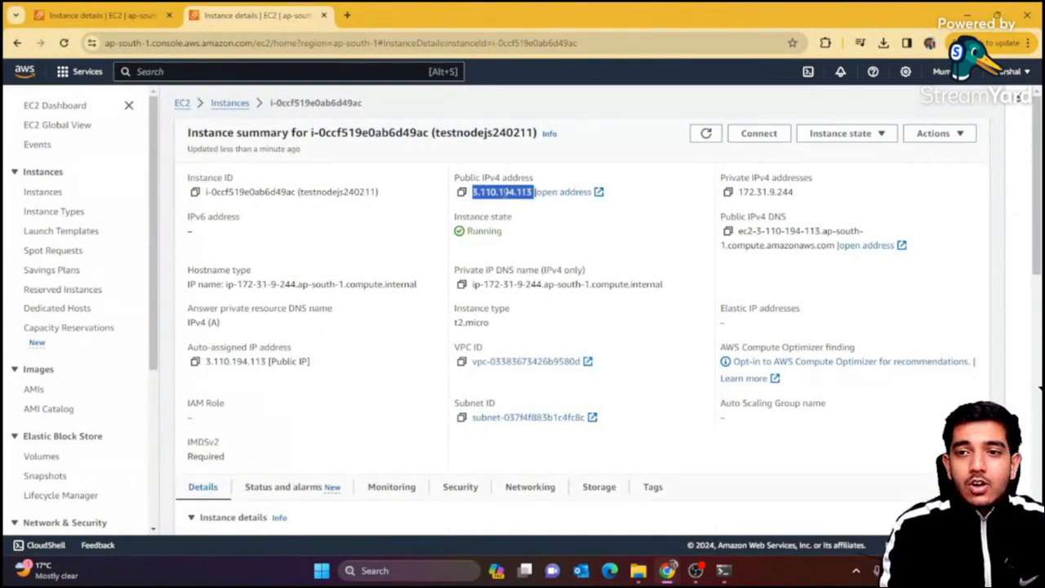
pyautogui.click(229, 103)
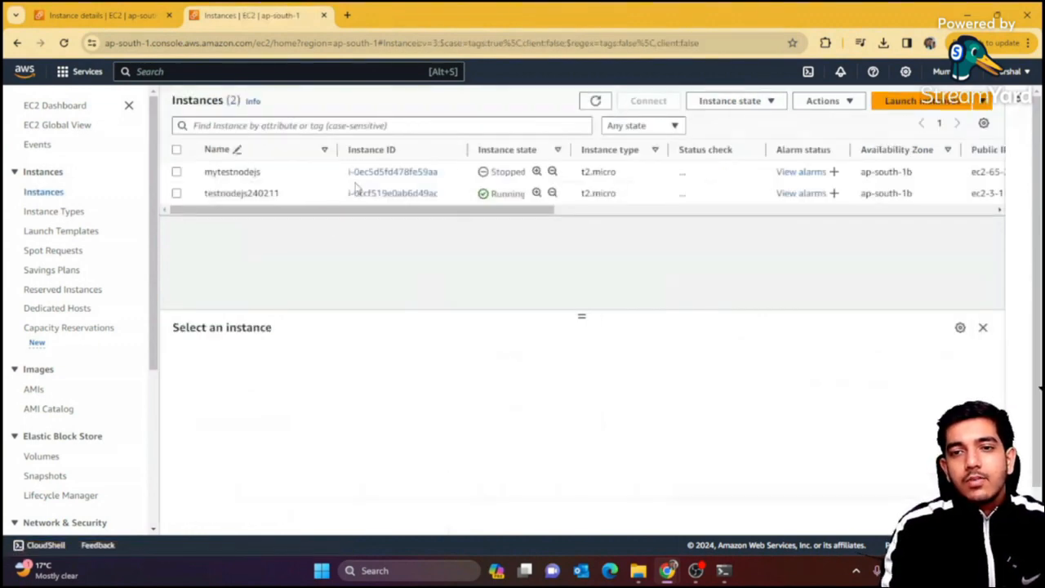
# Stop the testnodejs240211 instance from its details page and refresh the instance summary
pyautogui.click(371, 194)
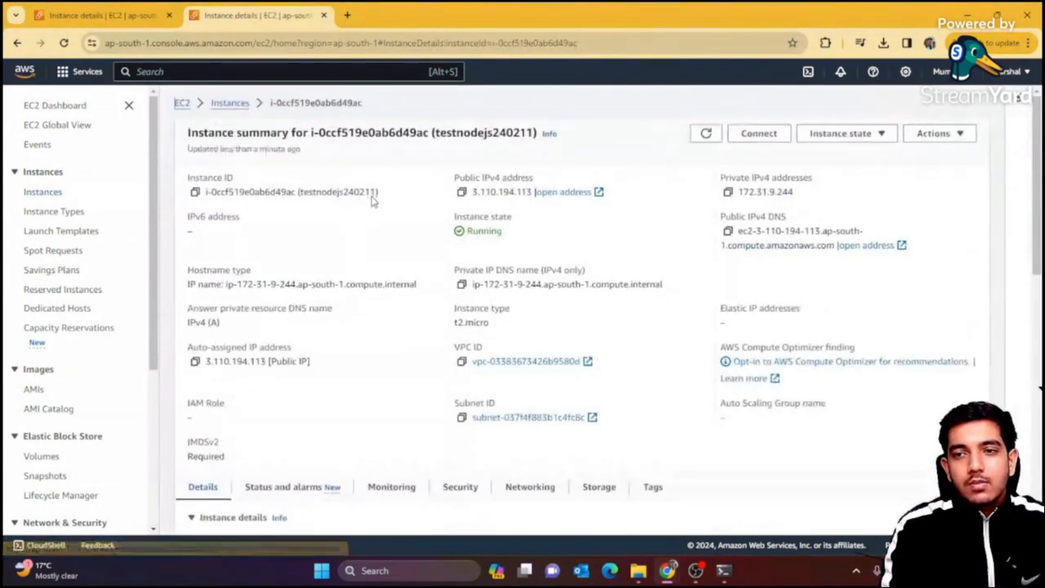
pyautogui.click(880, 135)
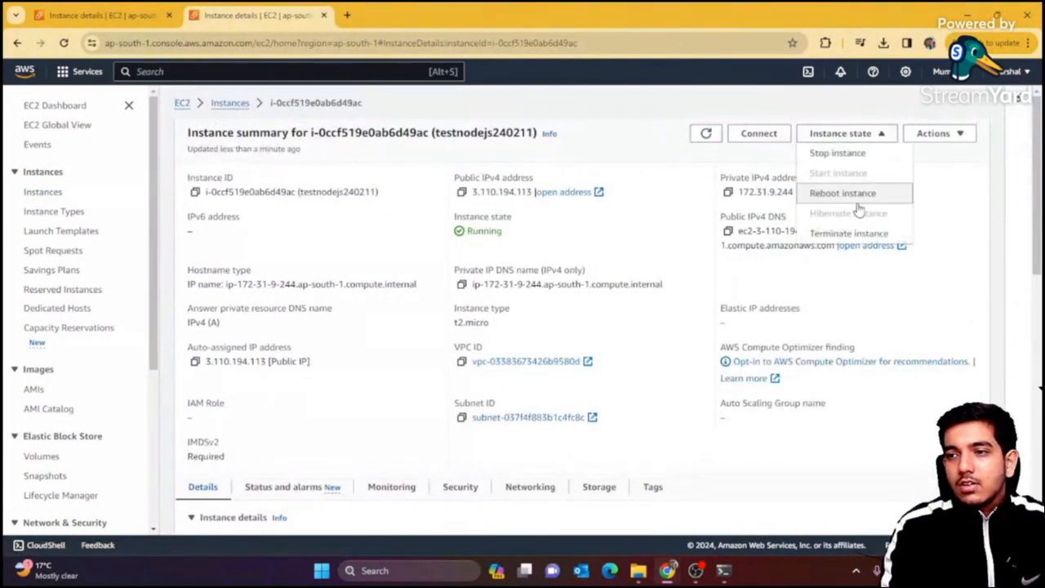
pyautogui.click(830, 153)
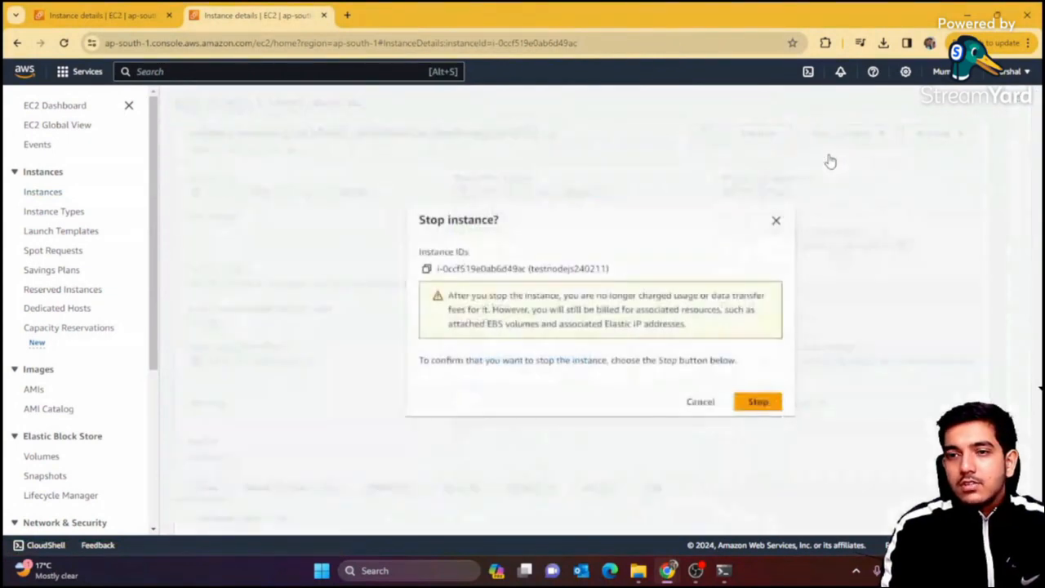
pyautogui.click(755, 403)
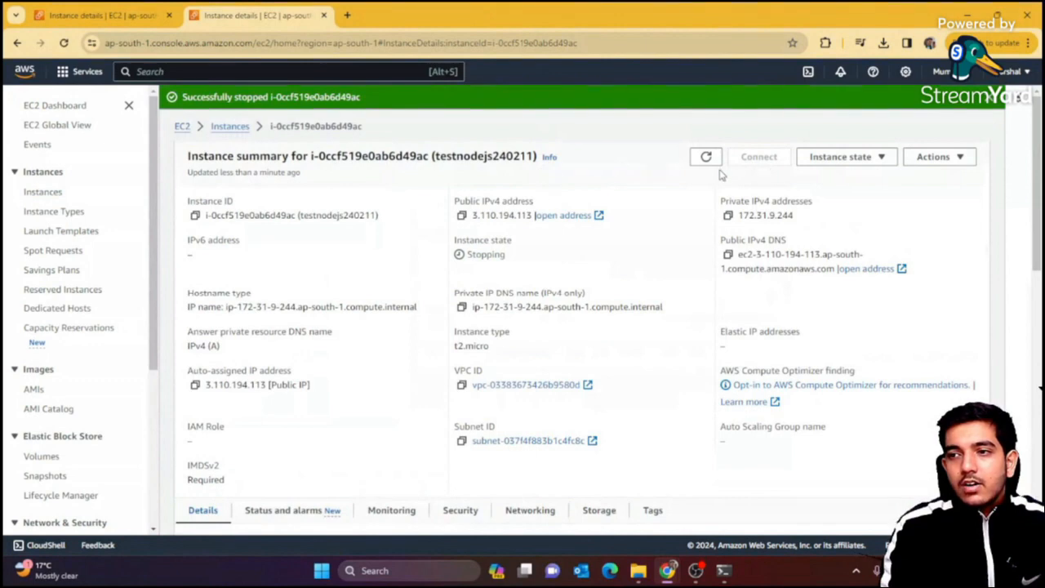
pyautogui.click(698, 162)
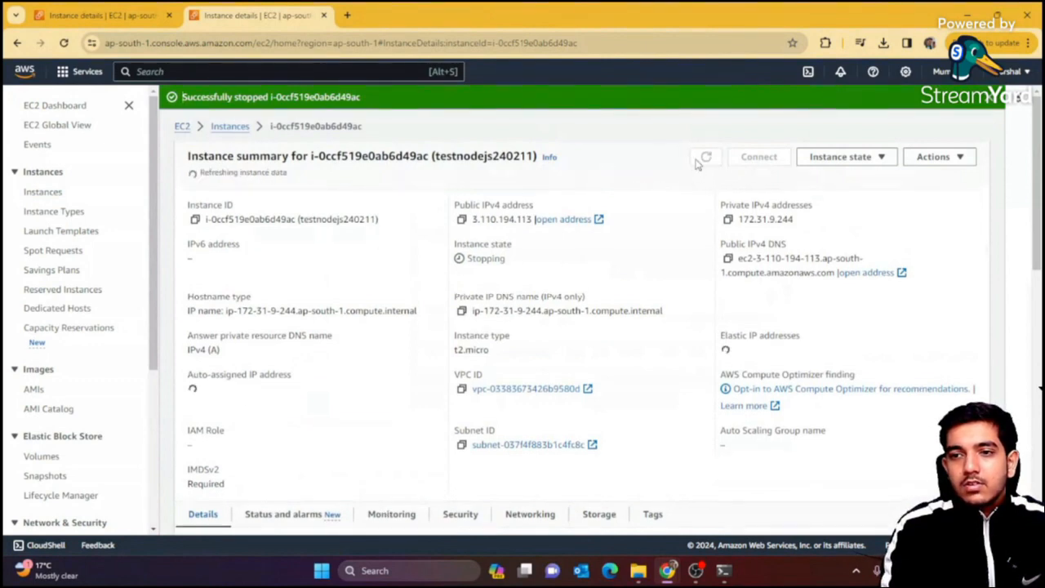
# Try to start testnodejs240211 again from its details page, and check its state in the instances list
pyautogui.click(873, 157)
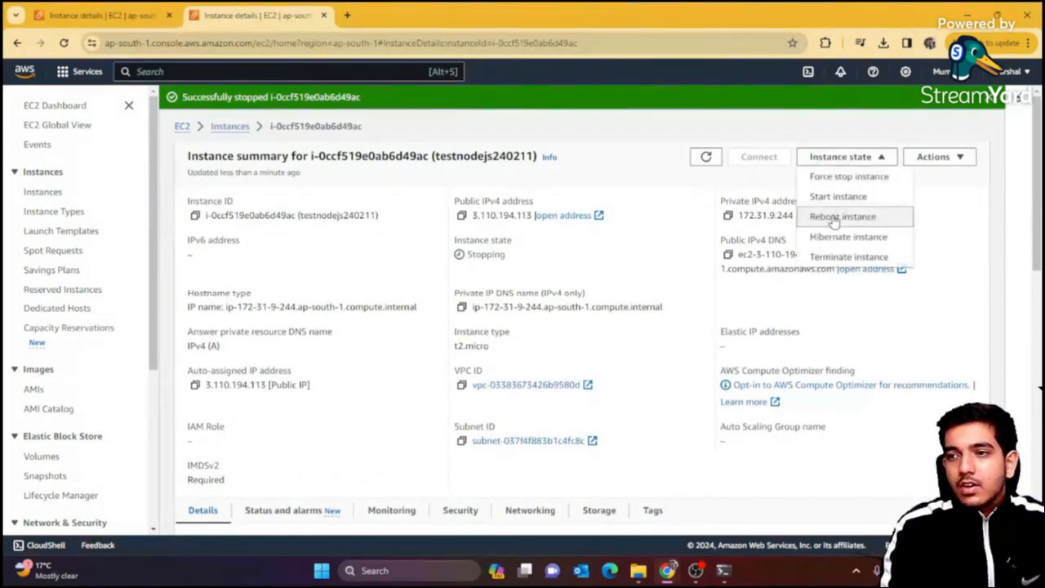
pyautogui.click(828, 198)
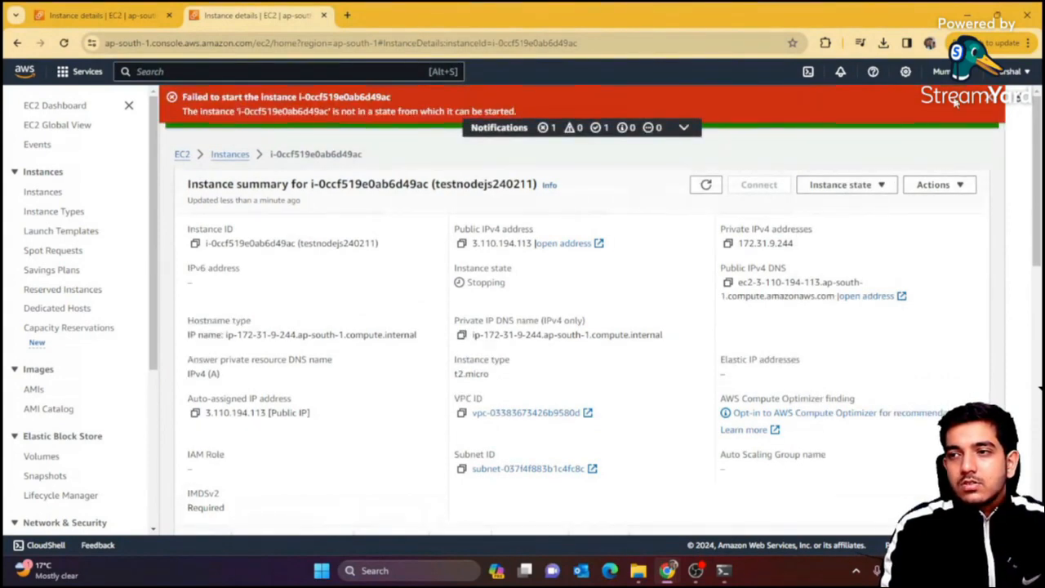
pyautogui.click(223, 129)
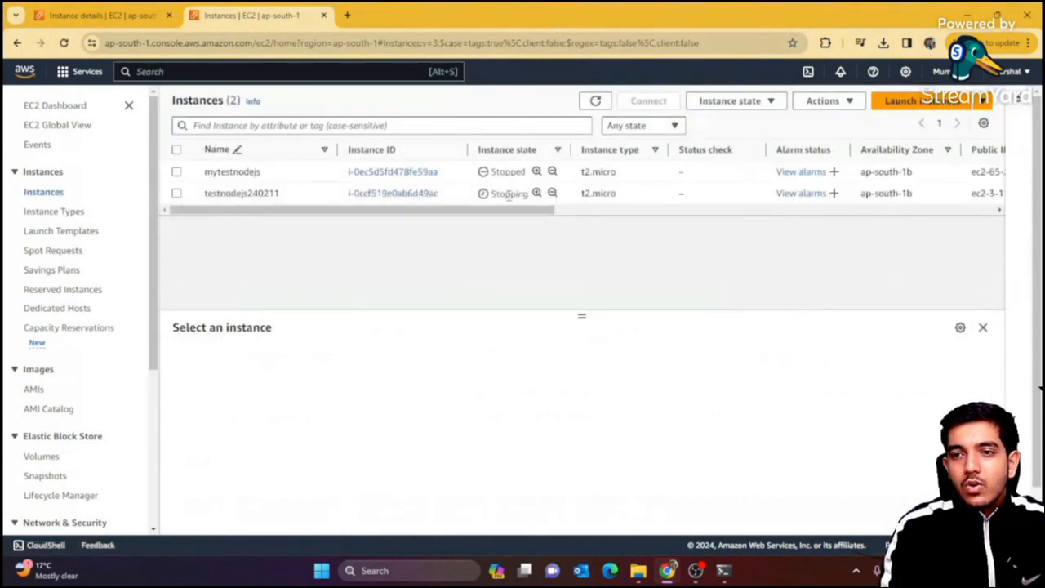
pyautogui.doubleClick(508, 194)
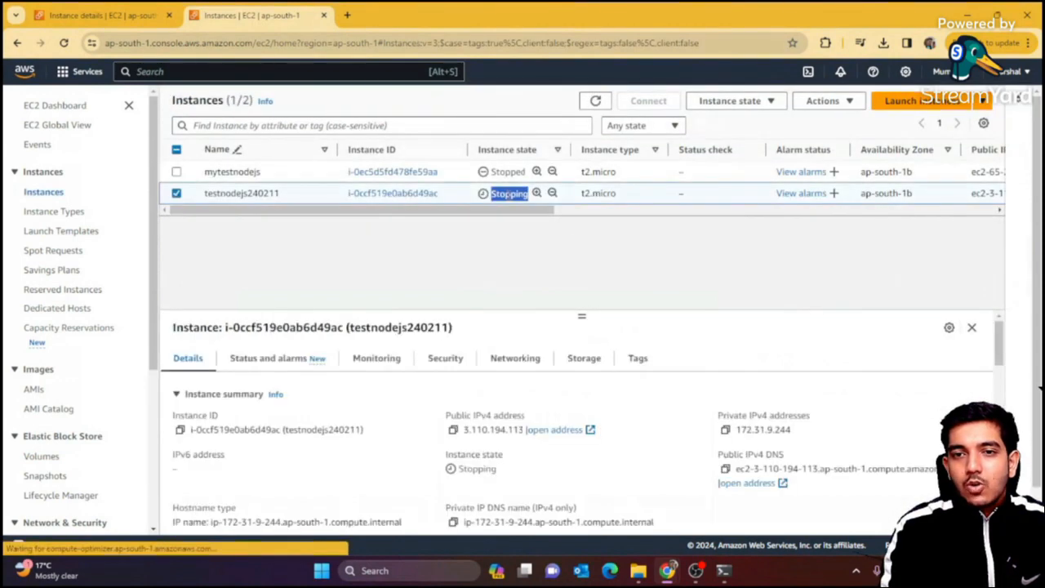
pyautogui.click(444, 231)
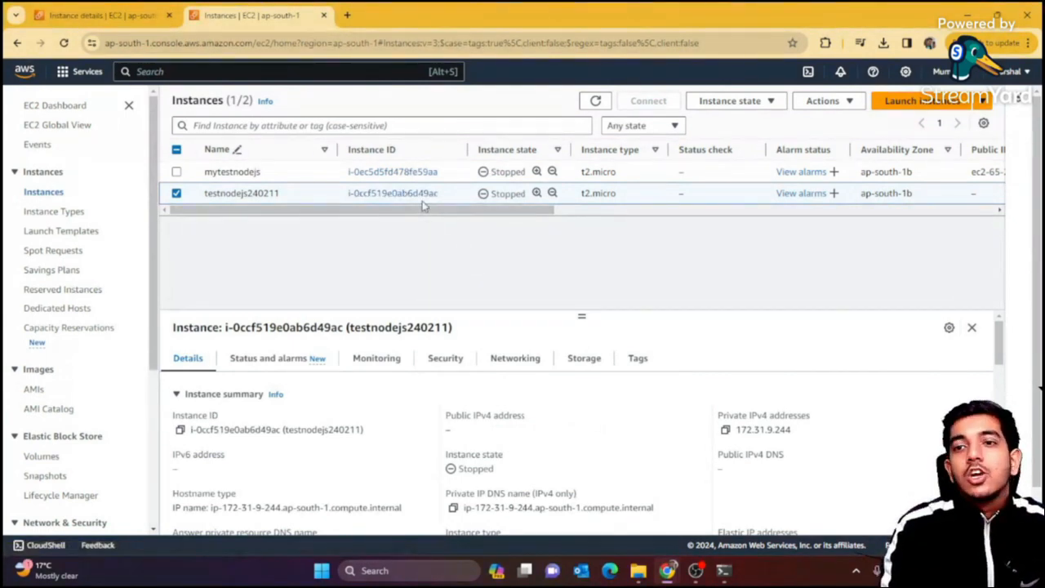
# Start the stopped testnodejs240211 instance from its details page and return to the instances list
pyautogui.click(411, 194)
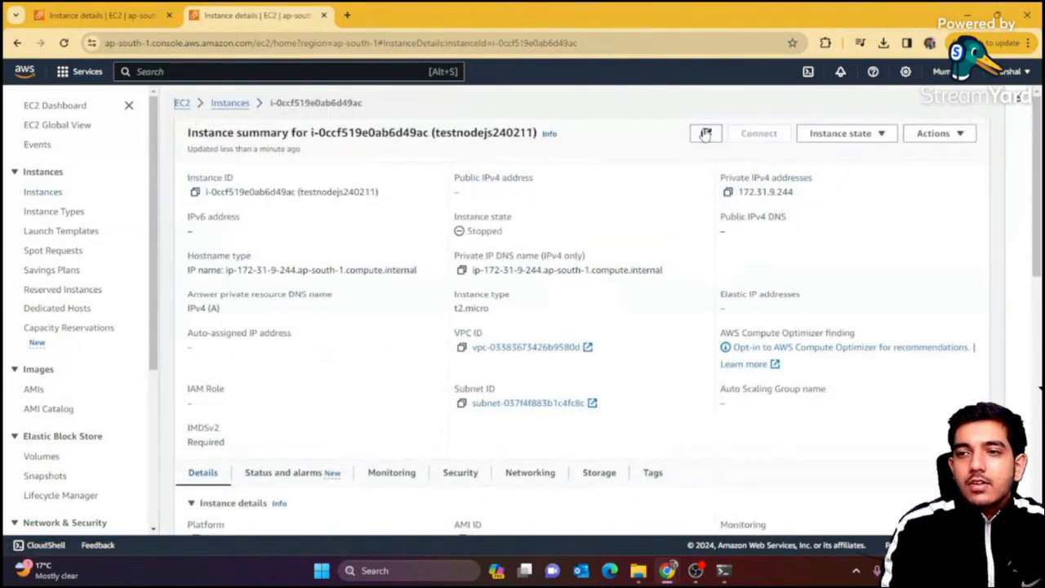
pyautogui.click(837, 133)
pyautogui.click(819, 170)
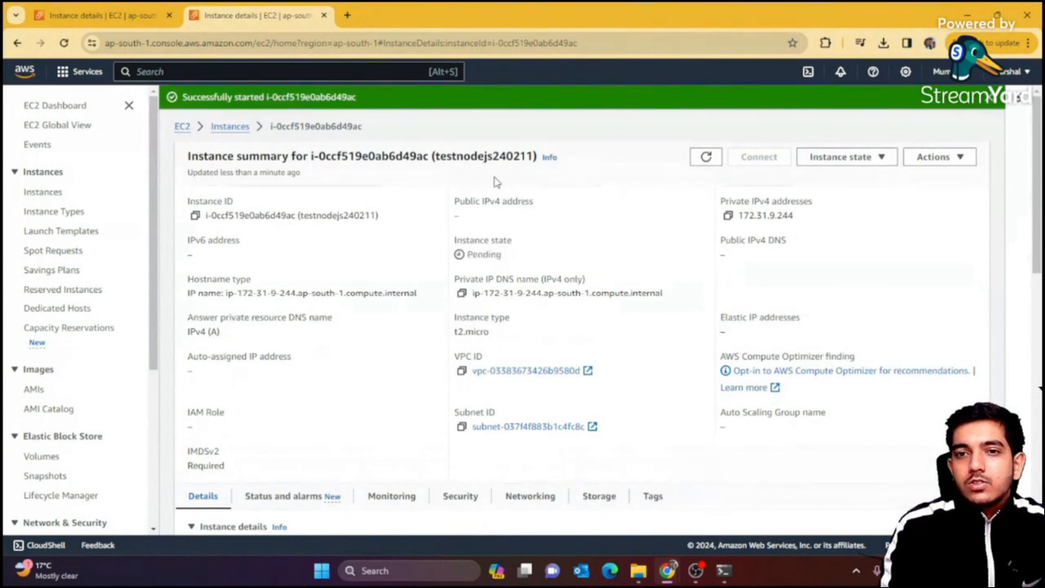
pyautogui.click(230, 125)
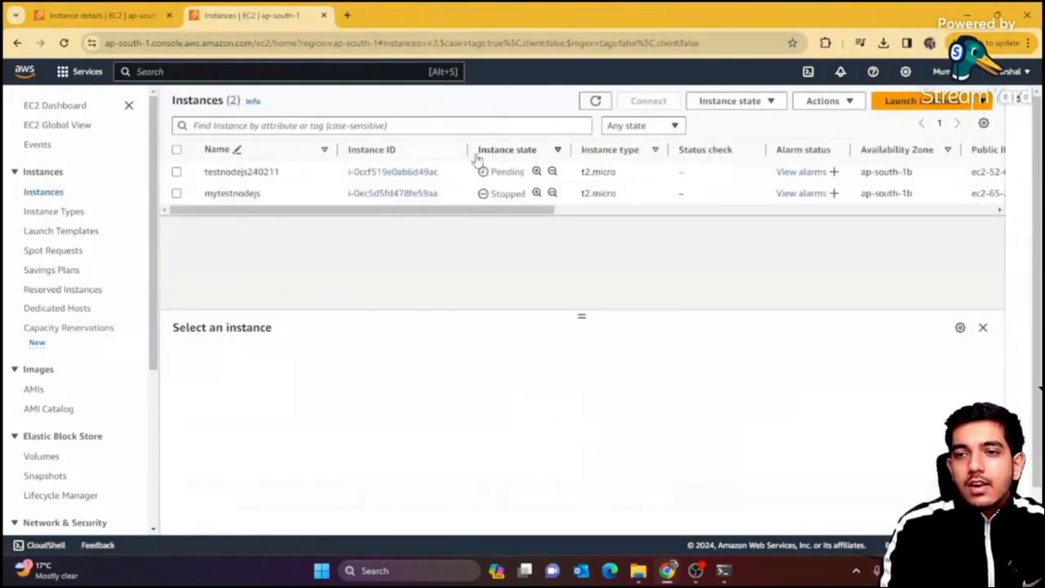
# Start the mytestnodejs instance from its details page and return to the instances list
pyautogui.click(397, 193)
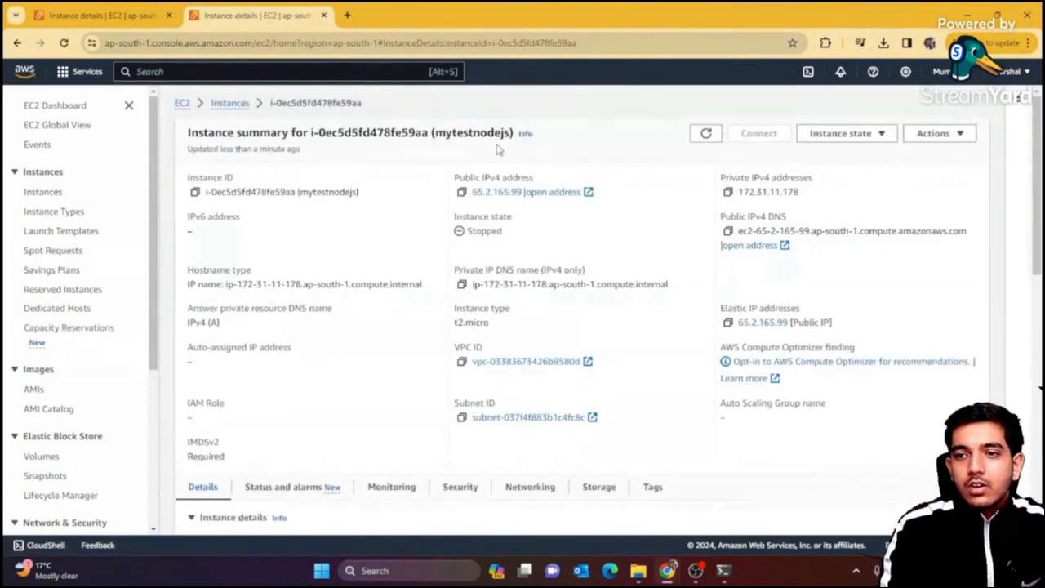
pyautogui.click(831, 137)
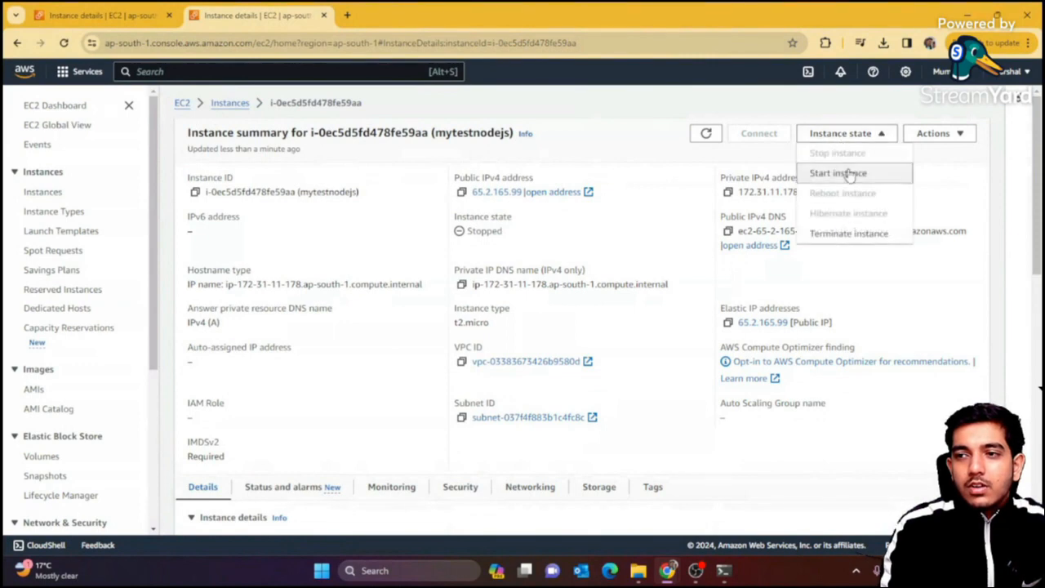
pyautogui.click(849, 172)
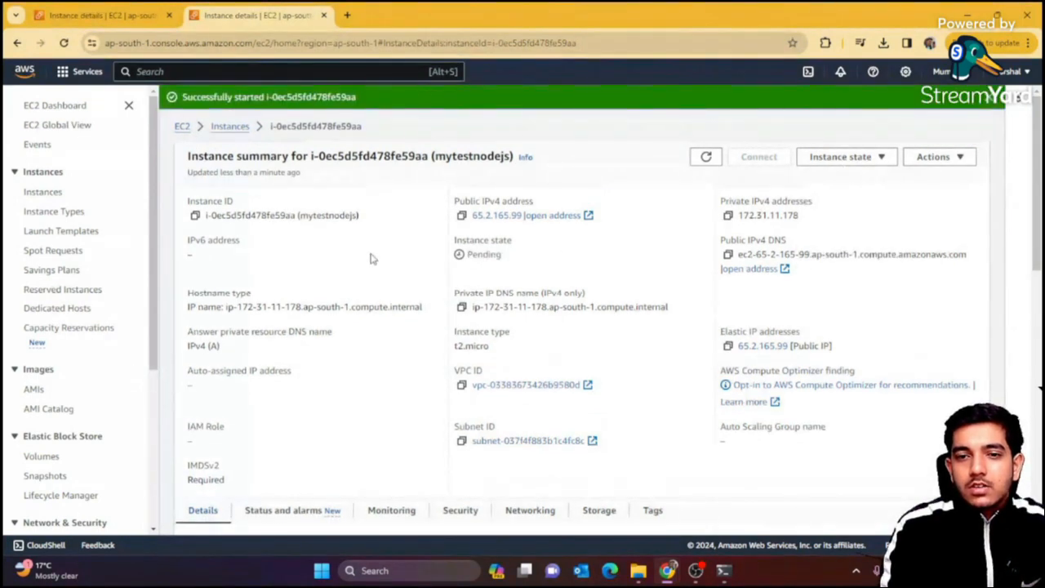
pyautogui.click(229, 126)
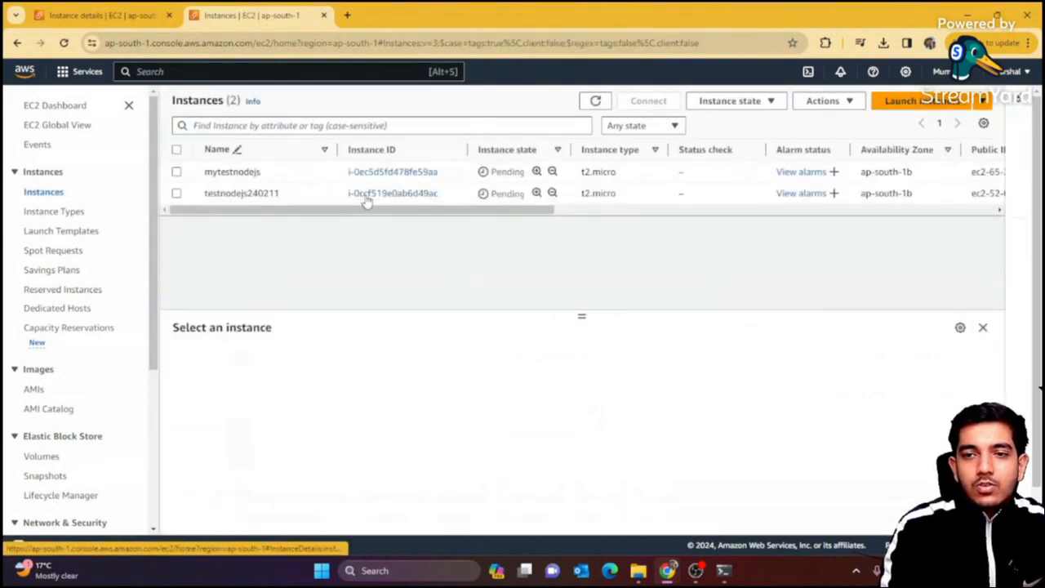
# Select testnodejs240211 in the instances list and refresh the list until its state updates
pyautogui.doubleClick(502, 194)
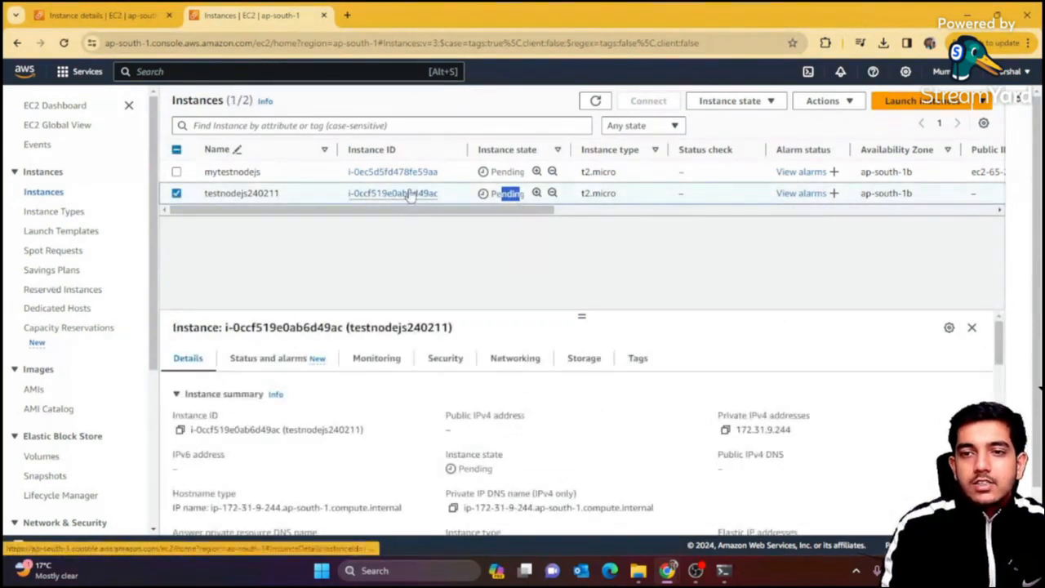
pyautogui.click(596, 101)
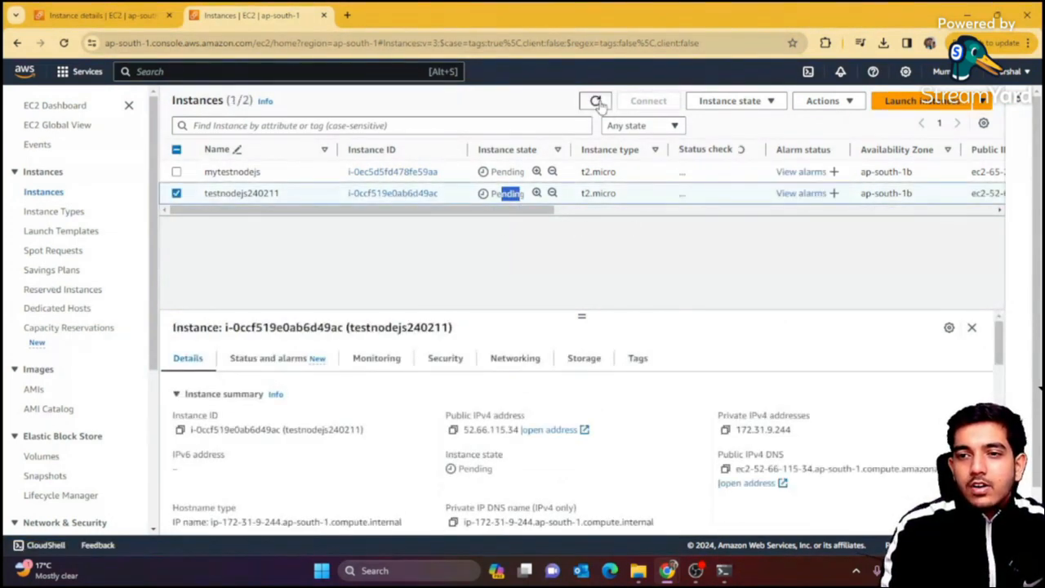
pyautogui.click(596, 102)
pyautogui.click(596, 101)
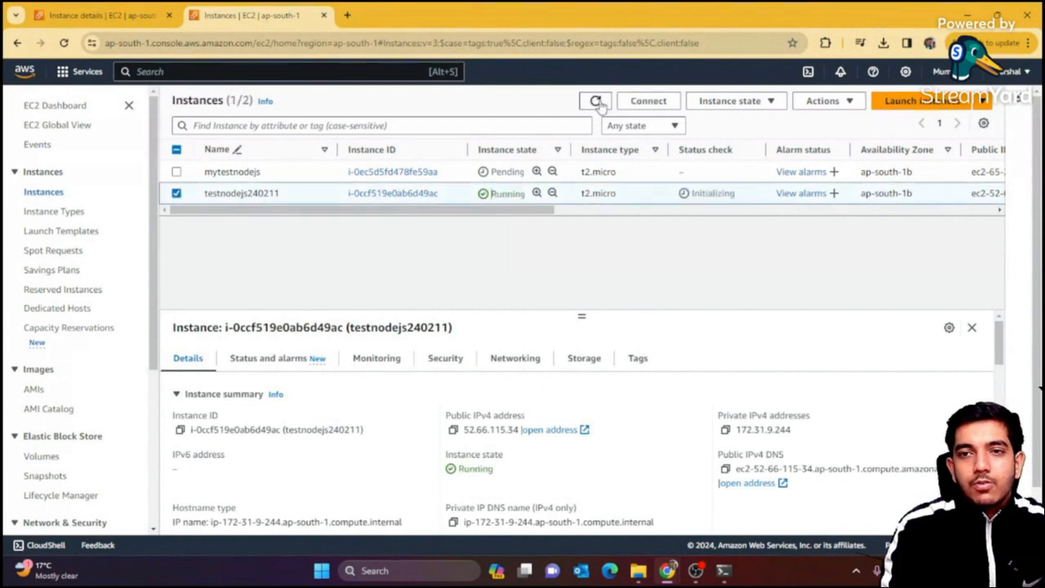
# Open the details of testnodejs240211 and examine its public IPv4 address after the restart
pyautogui.click(392, 194)
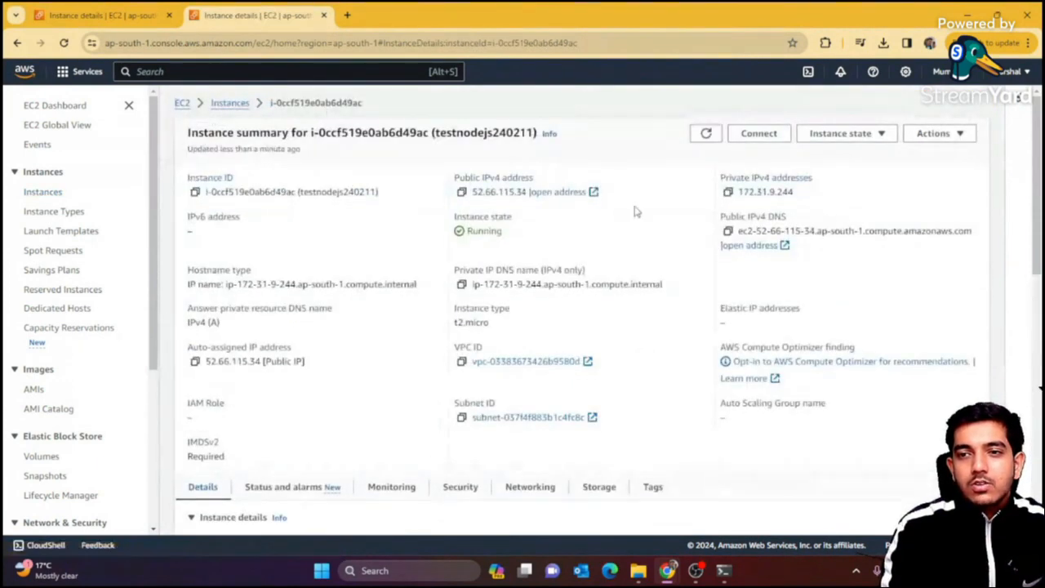
pyautogui.moveTo(472, 194); pyautogui.dragTo(532, 228)
pyautogui.click(551, 231)
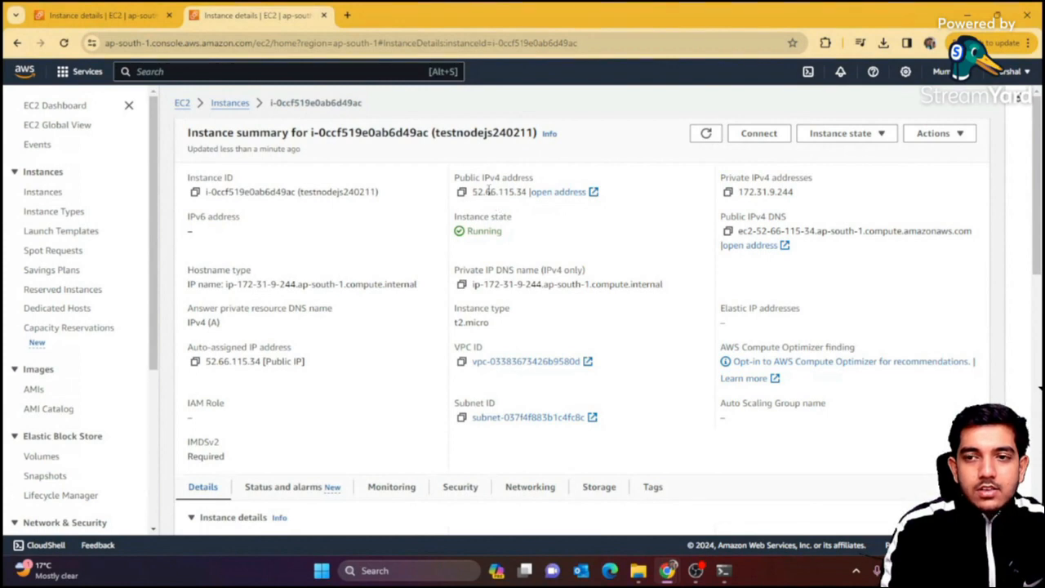
pyautogui.moveTo(472, 192); pyautogui.dragTo(524, 243)
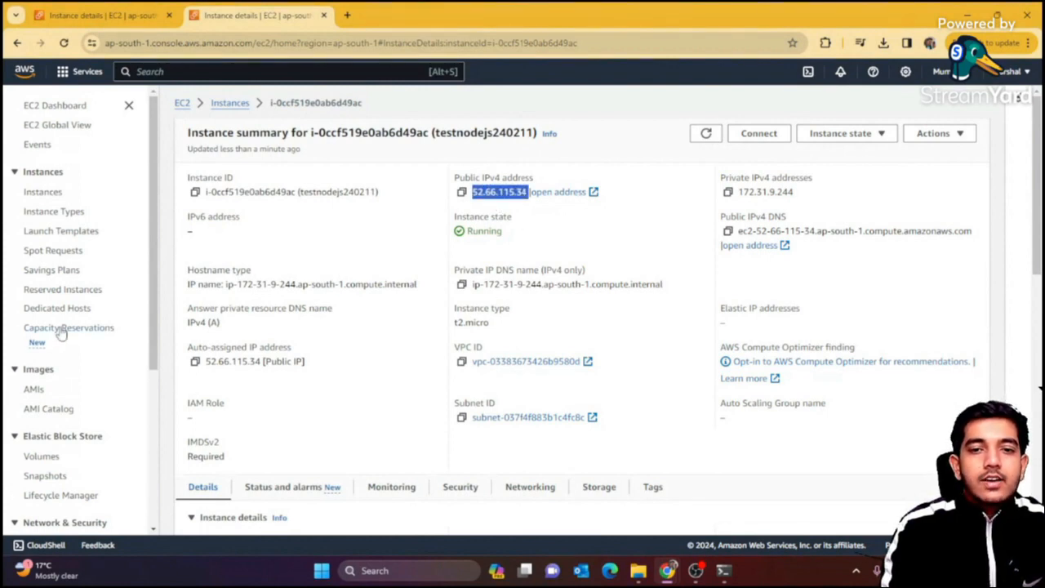
# Allocate a new Elastic IP address from Amazon's IPv4 pool in ap-south-1 and remove the address filter from the Elastic IP list
pyautogui.scroll(-3, 65, 331)
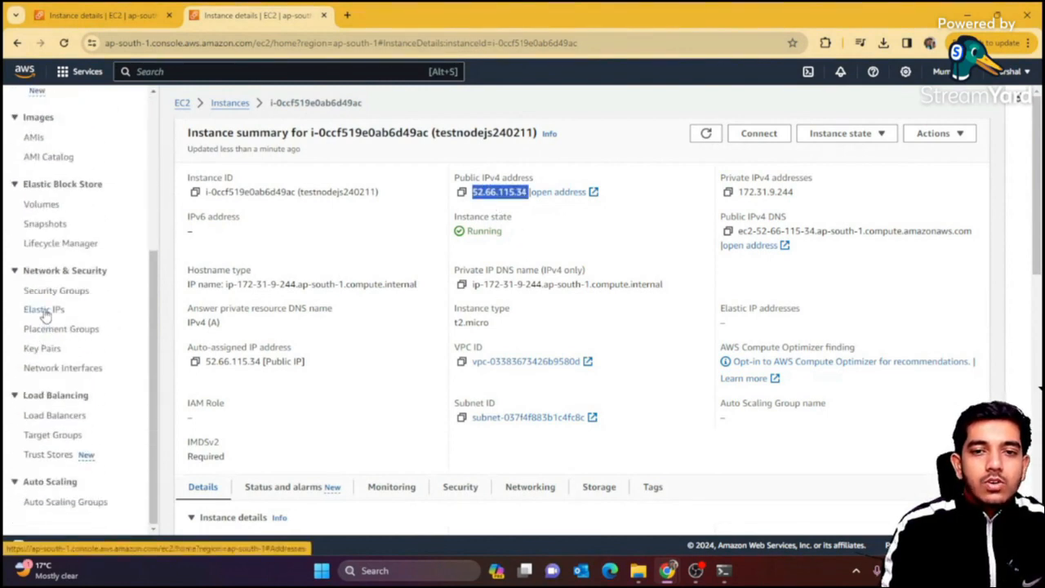
pyautogui.click(43, 310)
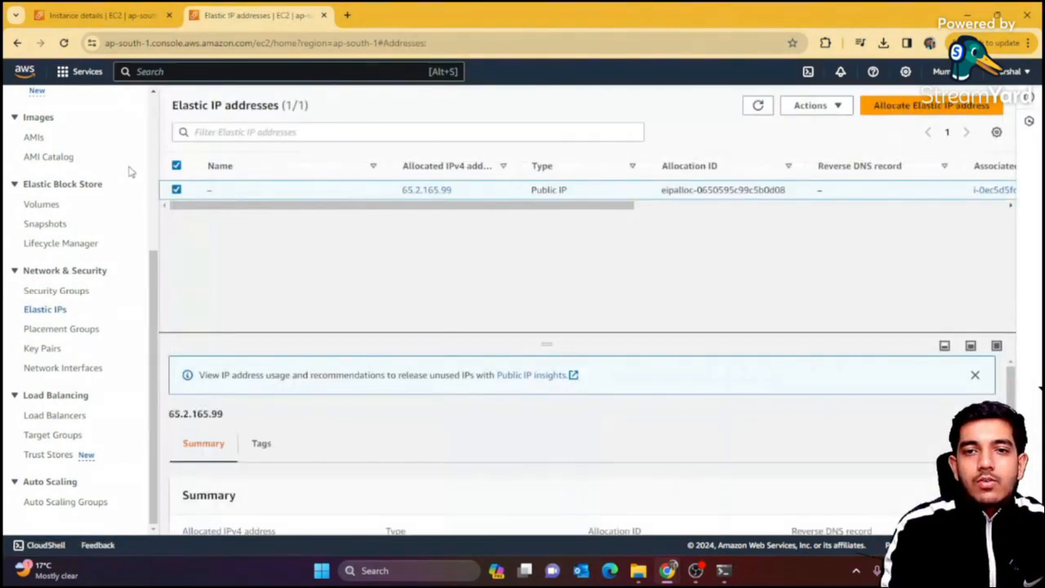
pyautogui.click(176, 168)
pyautogui.click(930, 105)
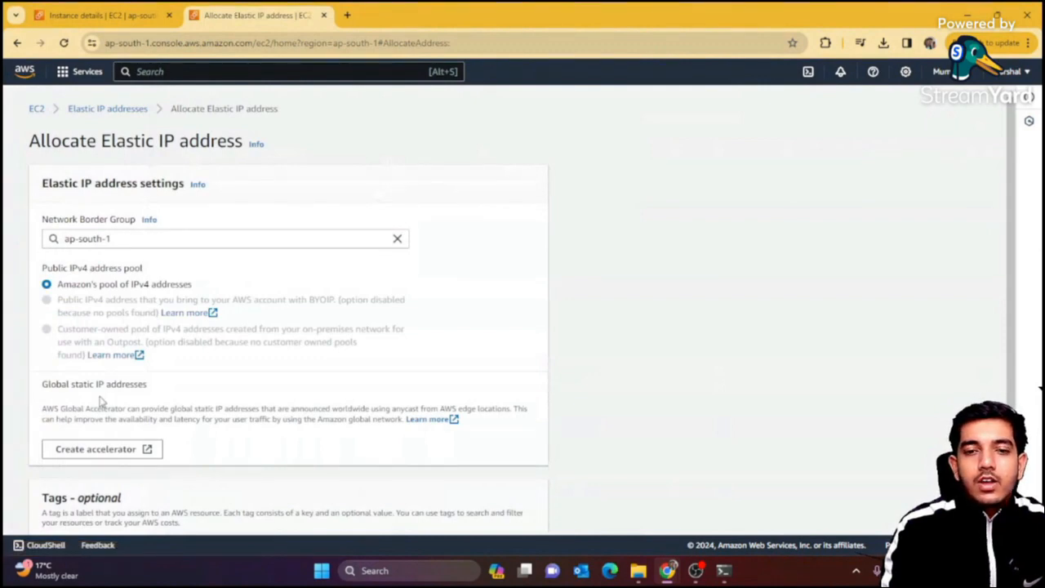
pyautogui.scroll(-1, 98, 349)
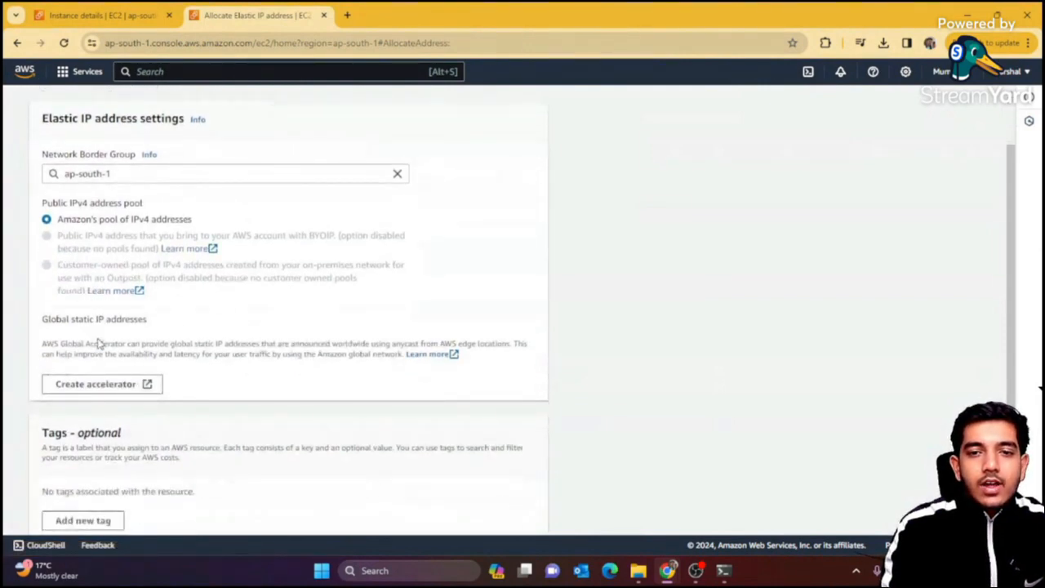
pyautogui.scroll(-1, 110, 319)
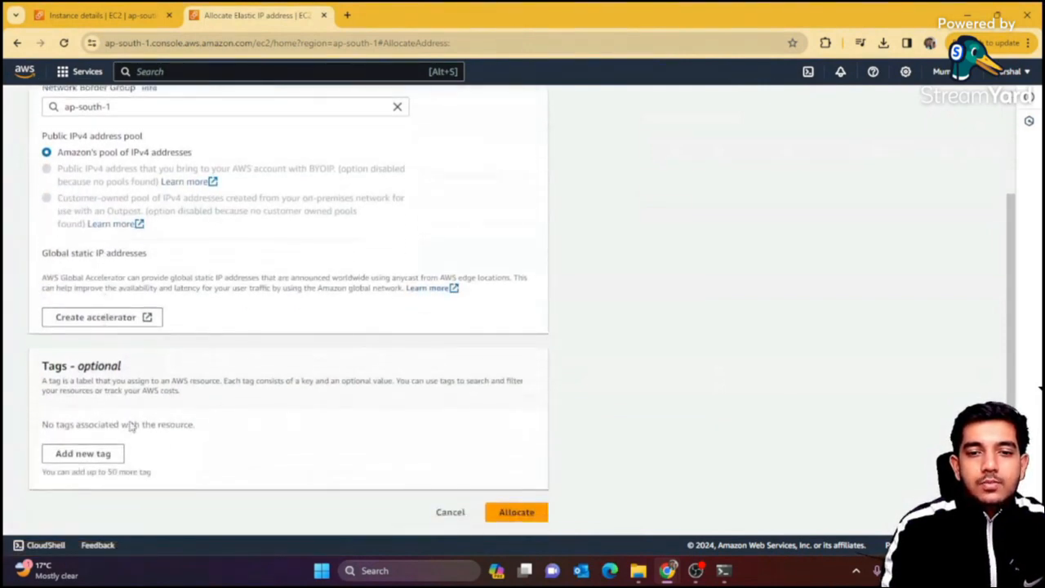
pyautogui.click(523, 512)
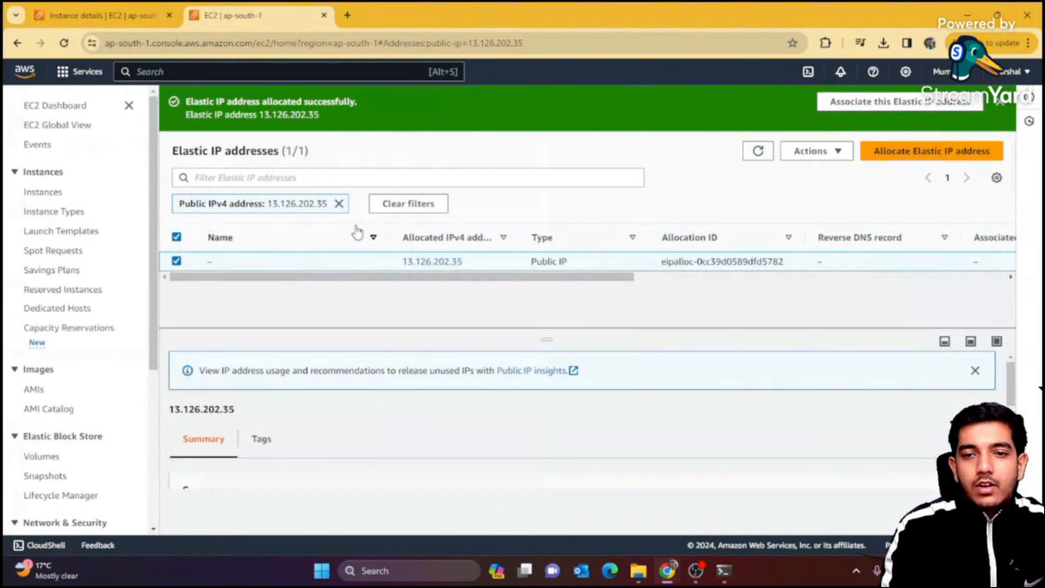
pyautogui.click(338, 203)
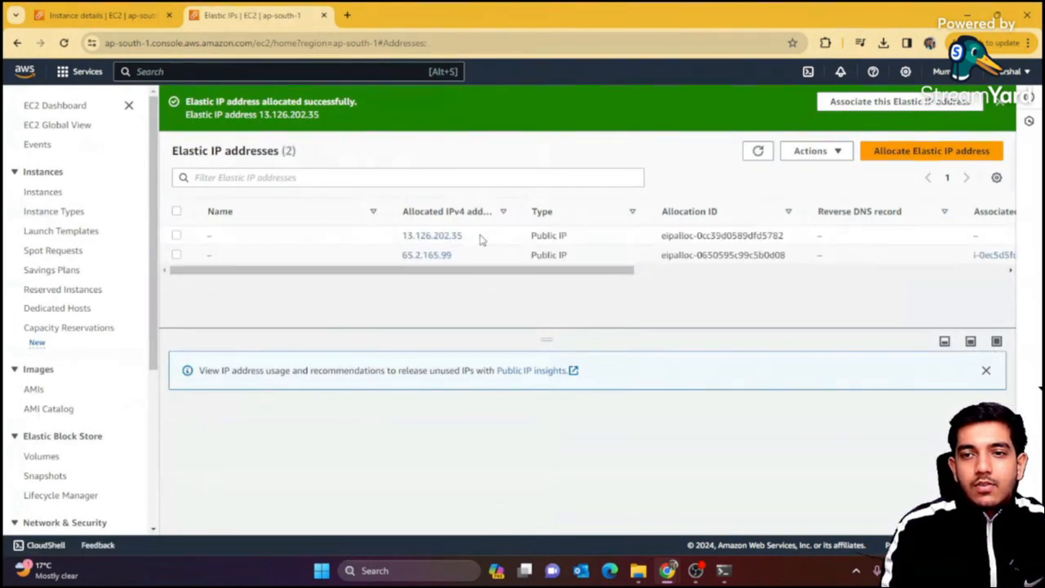
# Associate the newly allocated Elastic IP address 13.126.202.35 with the instance testnodejs240211
pyautogui.click(439, 238)
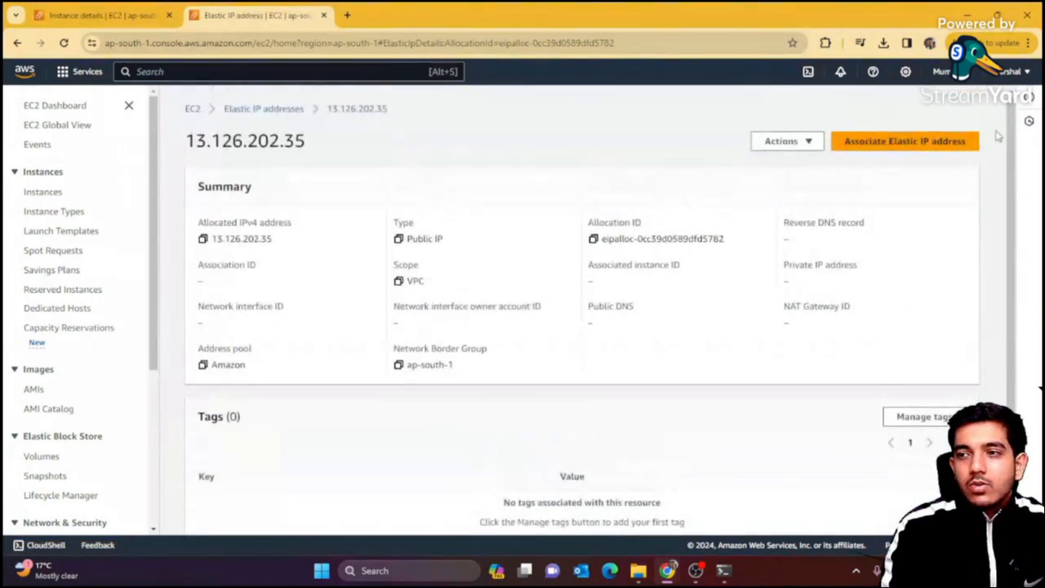
pyautogui.click(929, 145)
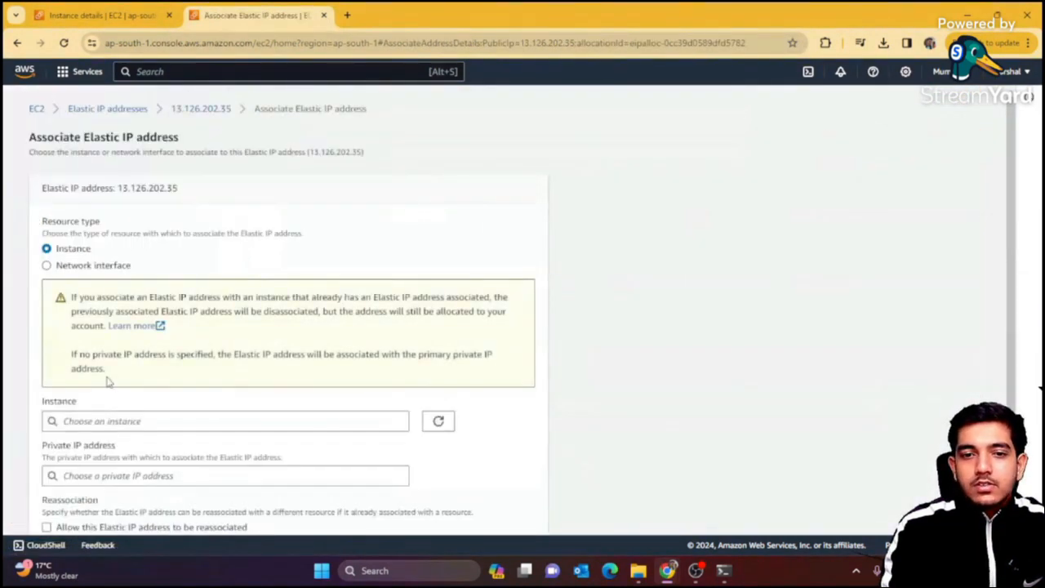
pyautogui.scroll(-1, 120, 360)
pyautogui.click(153, 360)
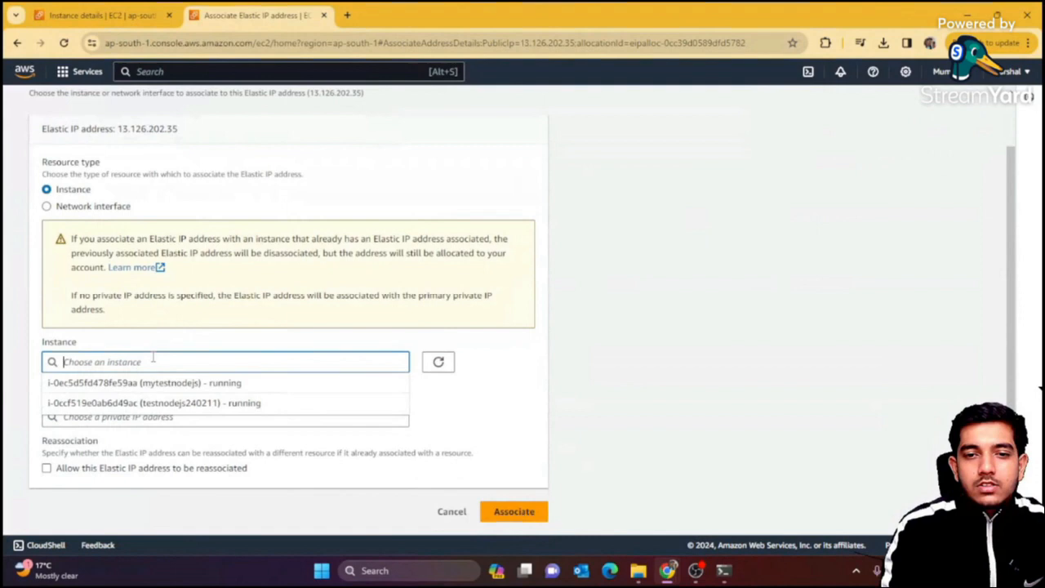
pyautogui.click(150, 404)
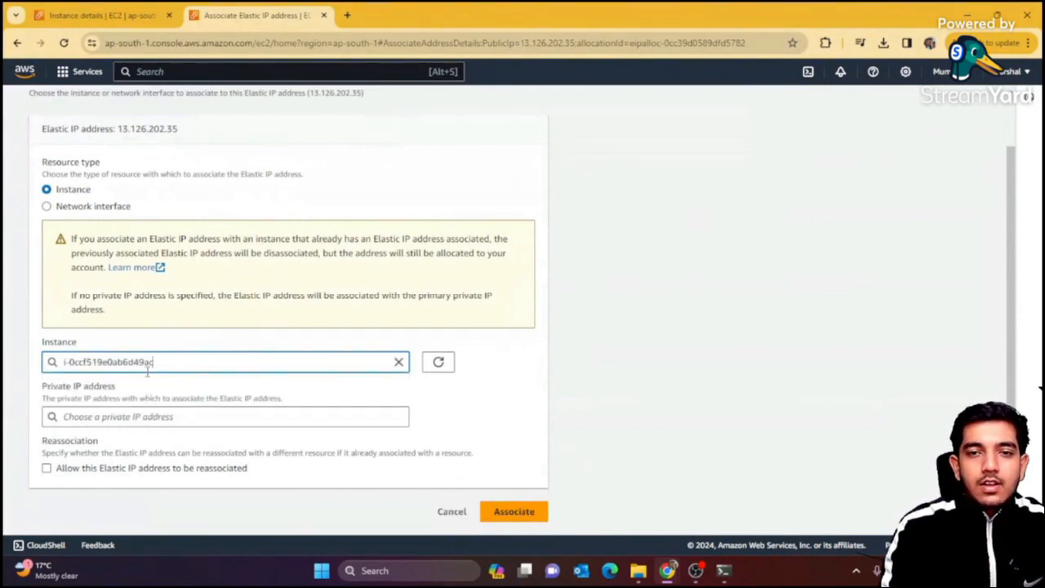
pyautogui.moveTo(177, 128); pyautogui.dragTo(110, 131)
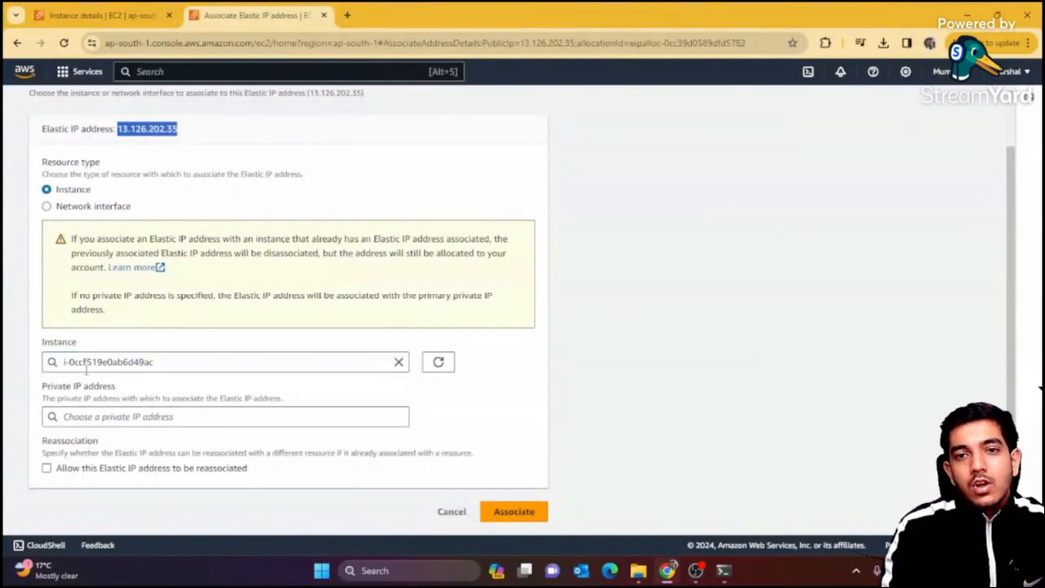
pyautogui.click(534, 511)
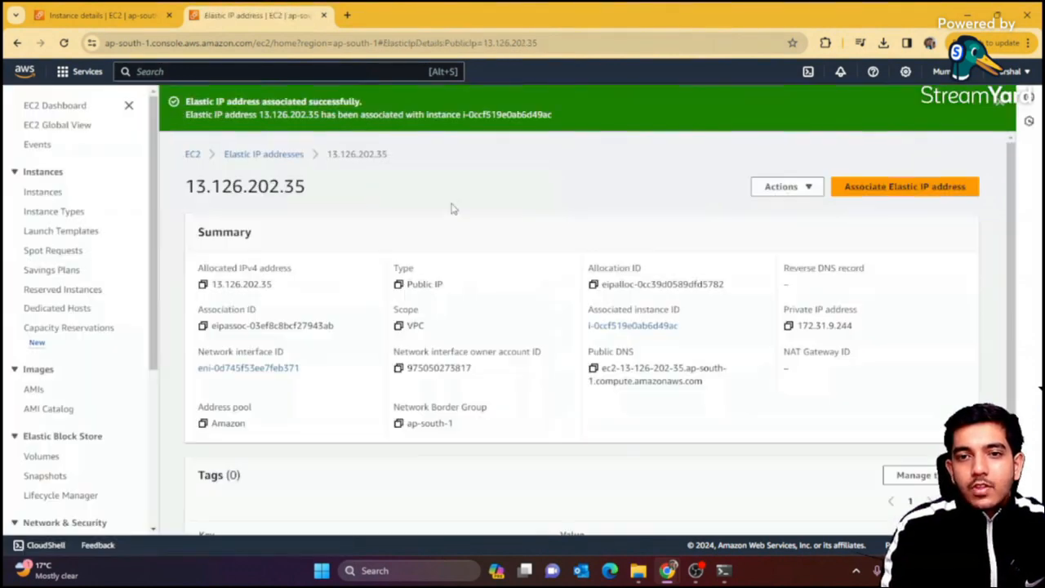
# Return to the Elastic IP list, examine the details of 65.2.165.99, and go back to the list
pyautogui.click(278, 154)
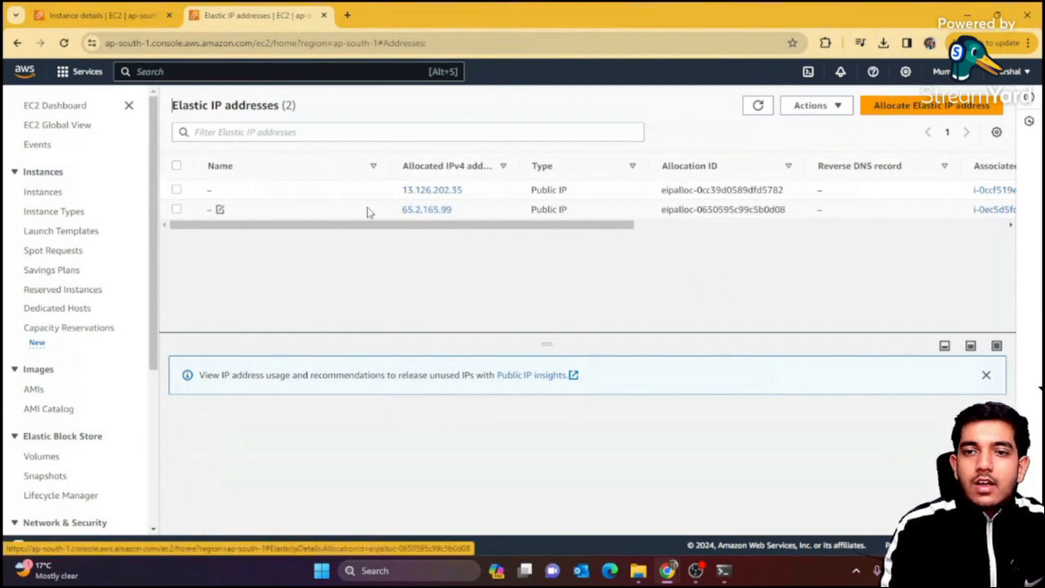
pyautogui.click(177, 209)
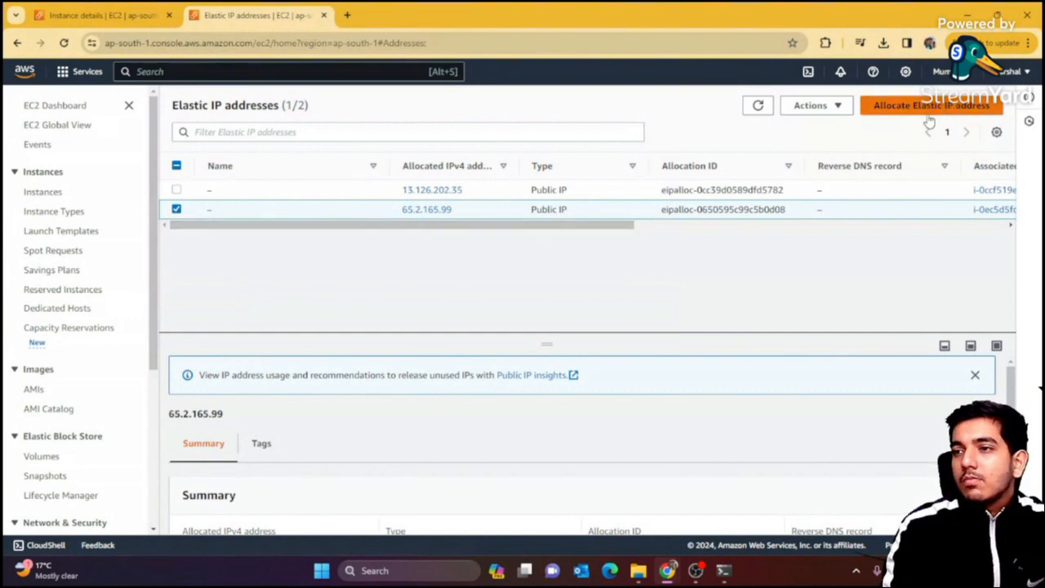
pyautogui.click(816, 105)
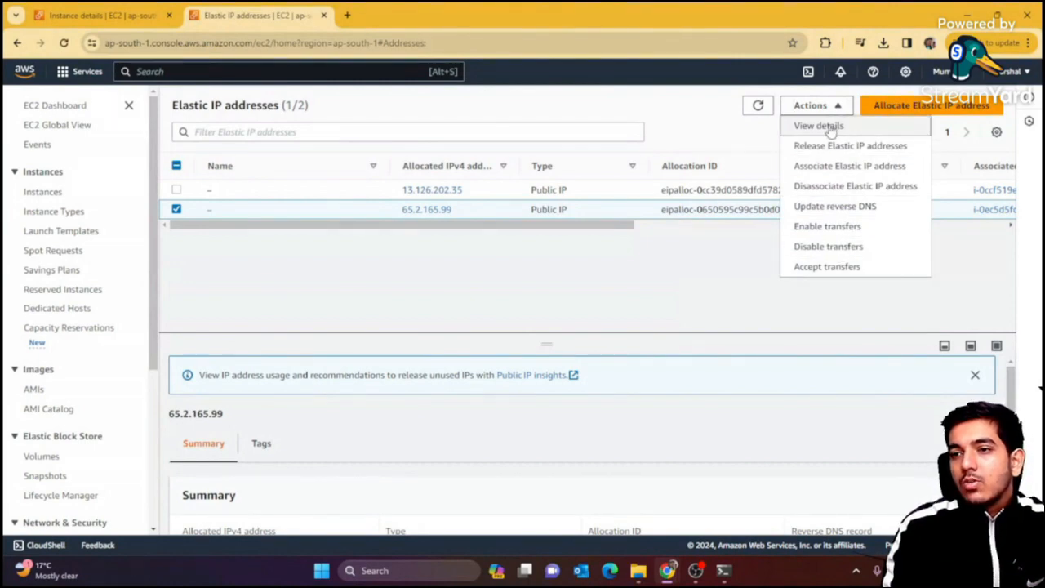
pyautogui.click(420, 211)
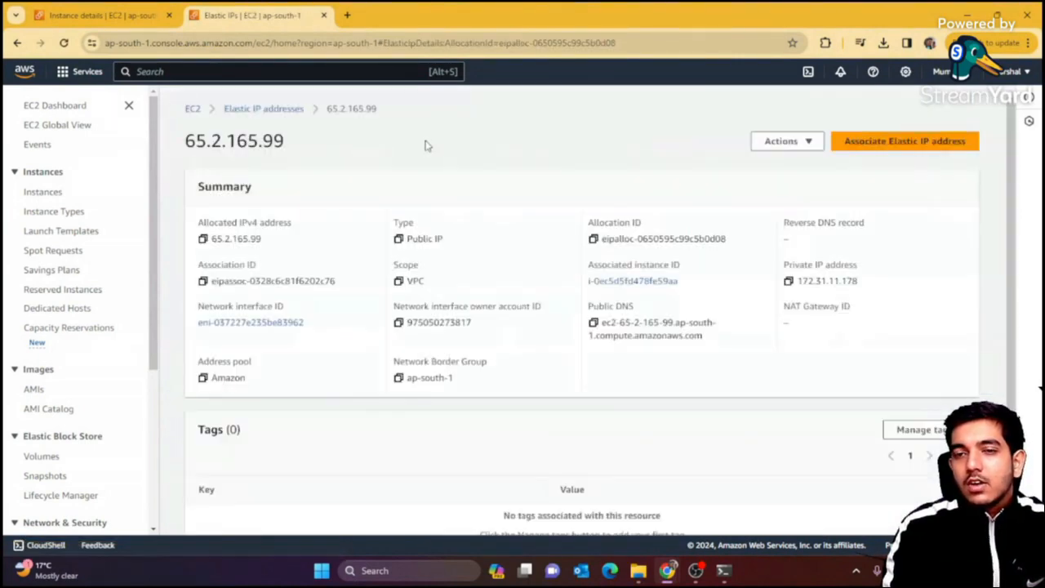
pyautogui.scroll(-1, 740, 186)
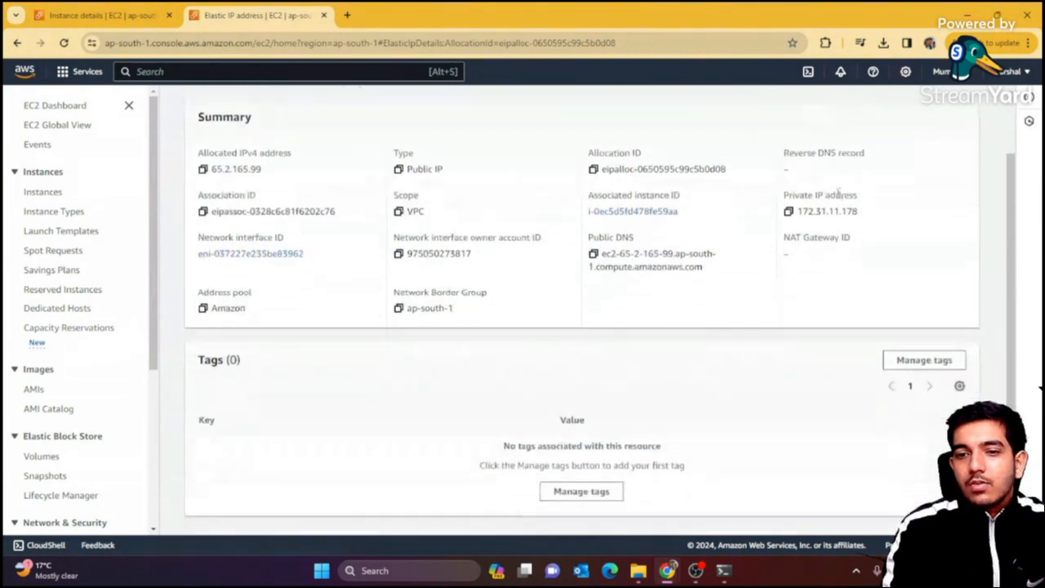
pyautogui.scroll(1, 571, 163)
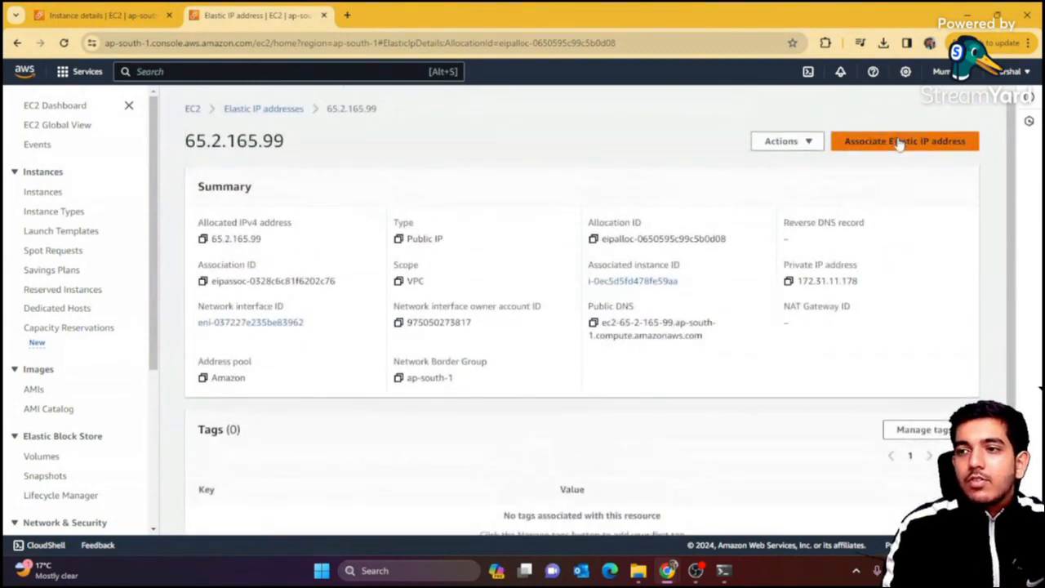
pyautogui.click(290, 108)
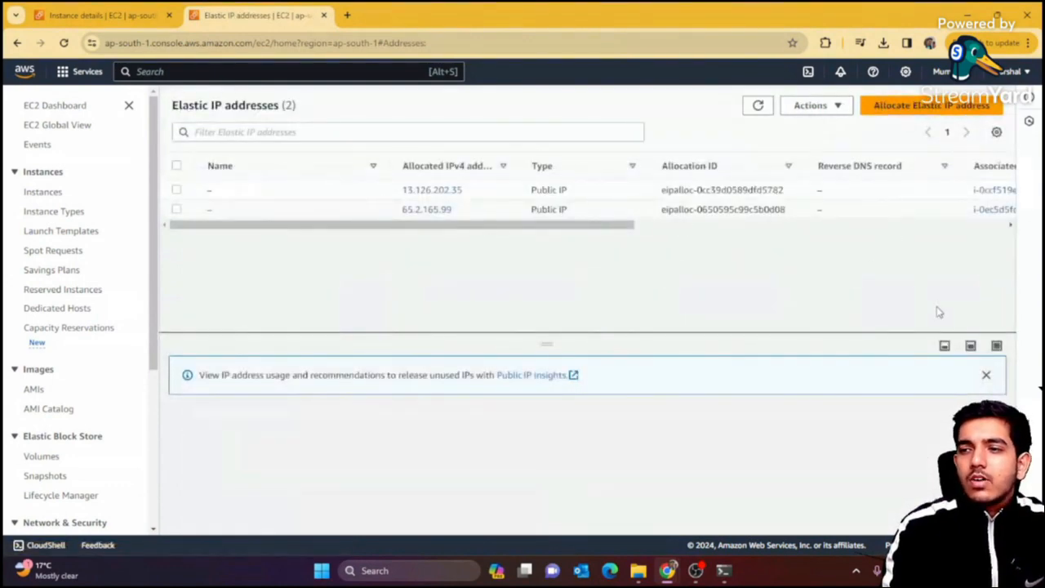
# Open the details of testnodejs240211, view its public IPv4 address's Elastic IP page in a separate tab, and close that tab
pyautogui.click(42, 192)
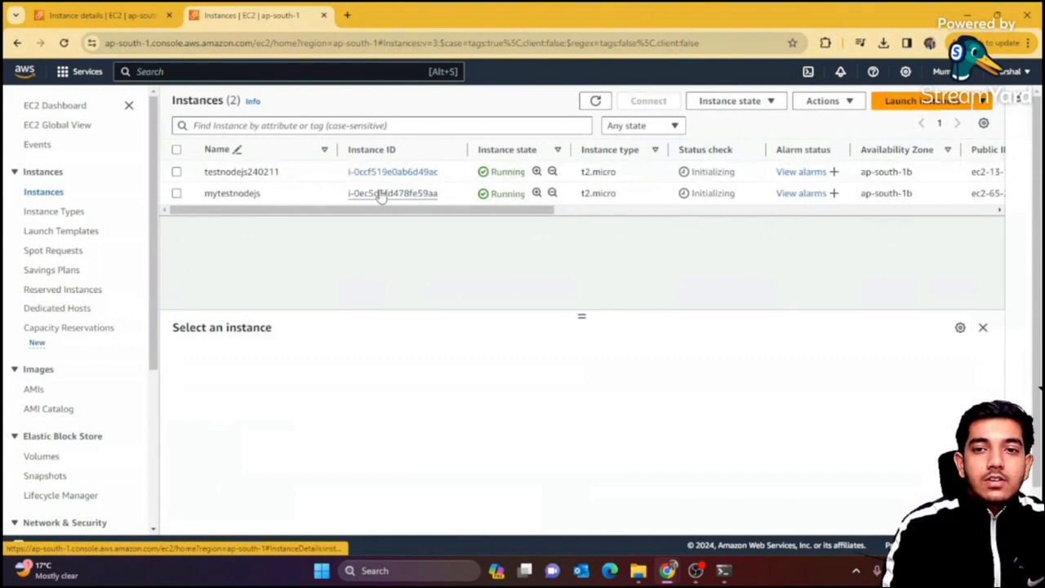
pyautogui.click(391, 173)
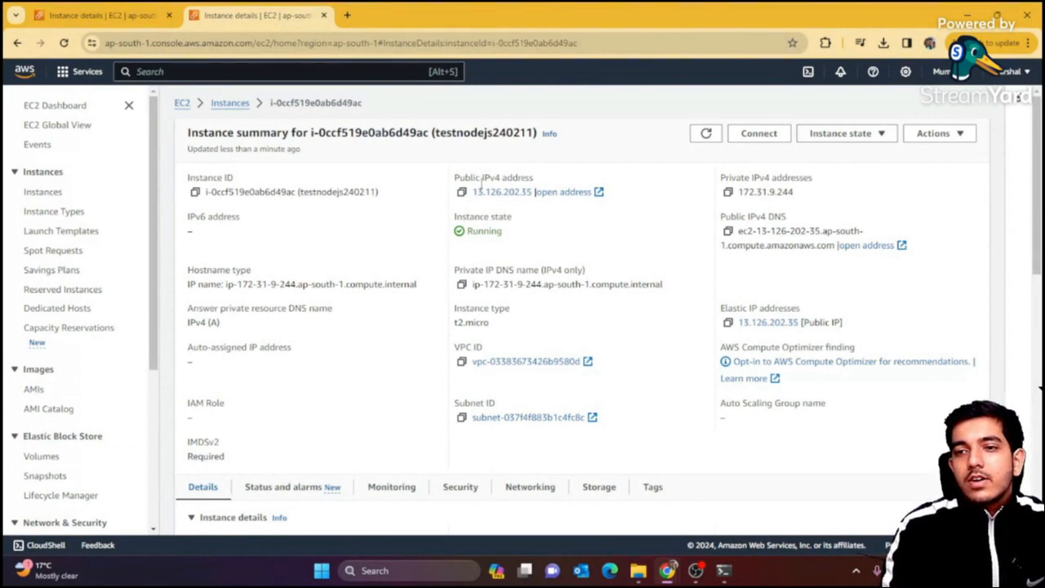
pyautogui.keyDown('ctrl'); pyautogui.click(502, 195); pyautogui.keyUp('ctrl')
pyautogui.click(449, 15)
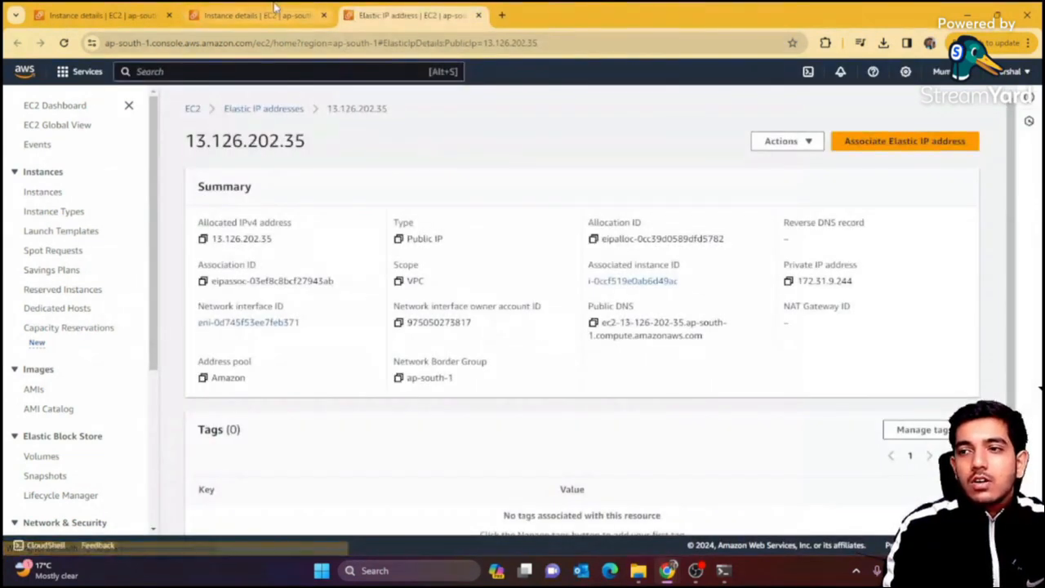
pyautogui.click(280, 15)
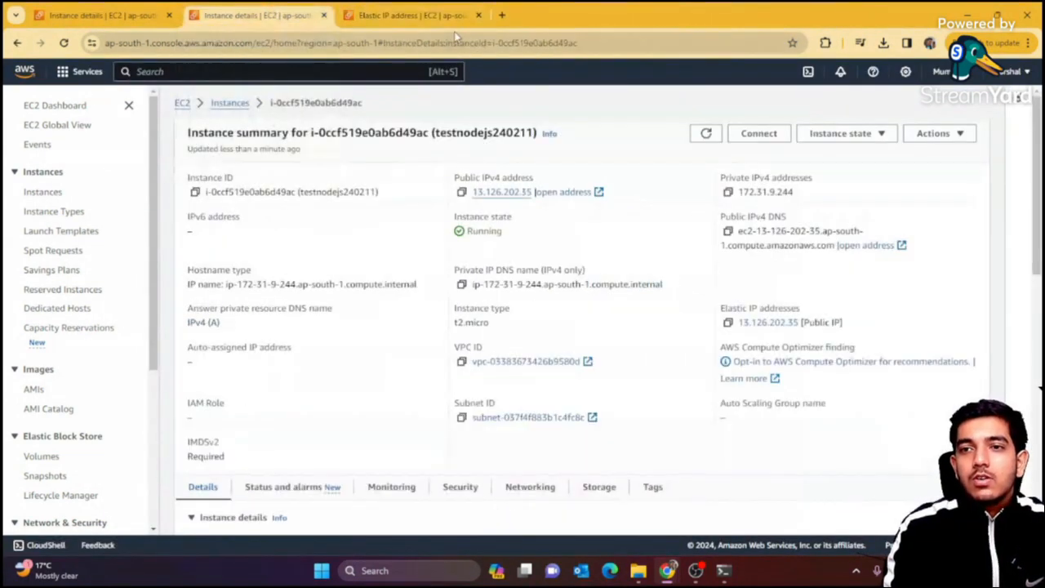
pyautogui.click(479, 16)
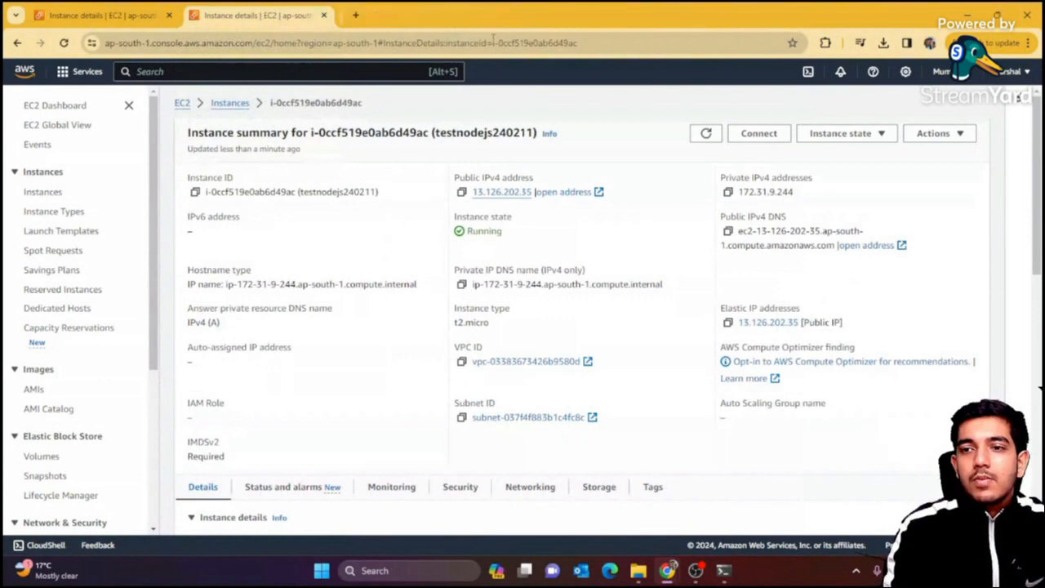
# Try to load the instance's public IPv4 address in a new browser tab and close that tab
pyautogui.click(579, 191)
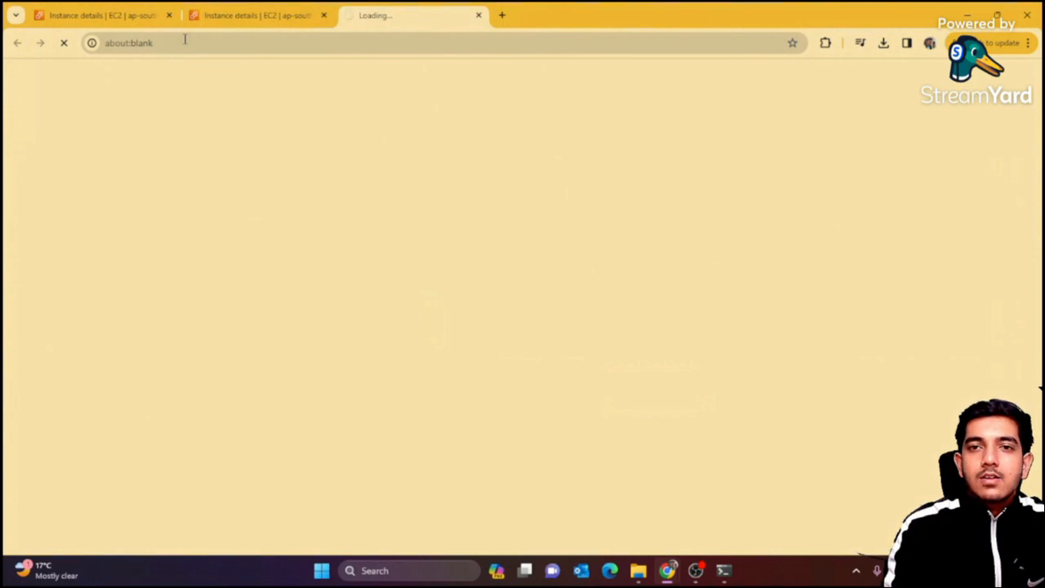
pyautogui.click(269, 16)
pyautogui.click(408, 15)
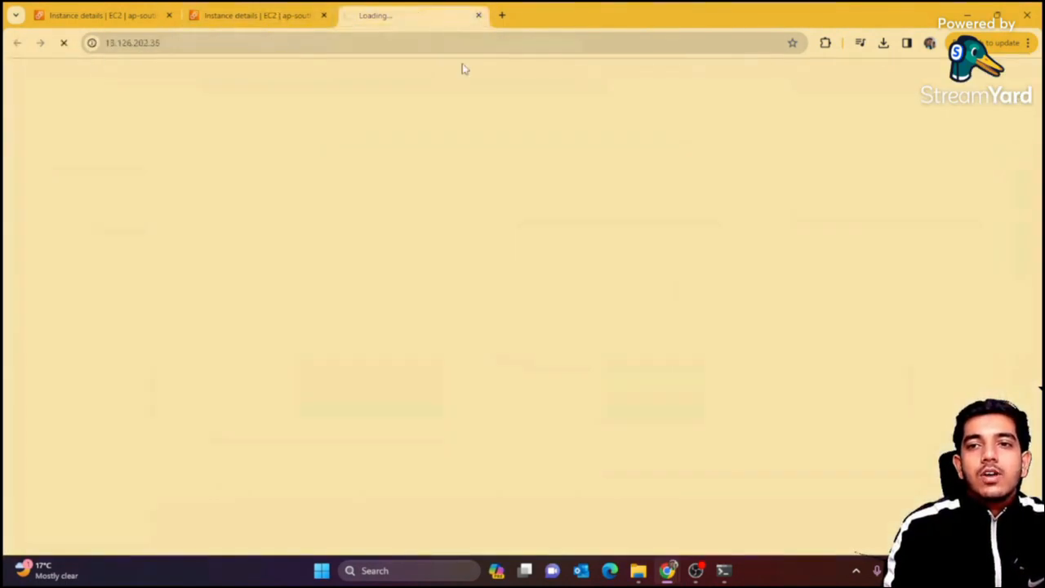
pyautogui.click(479, 15)
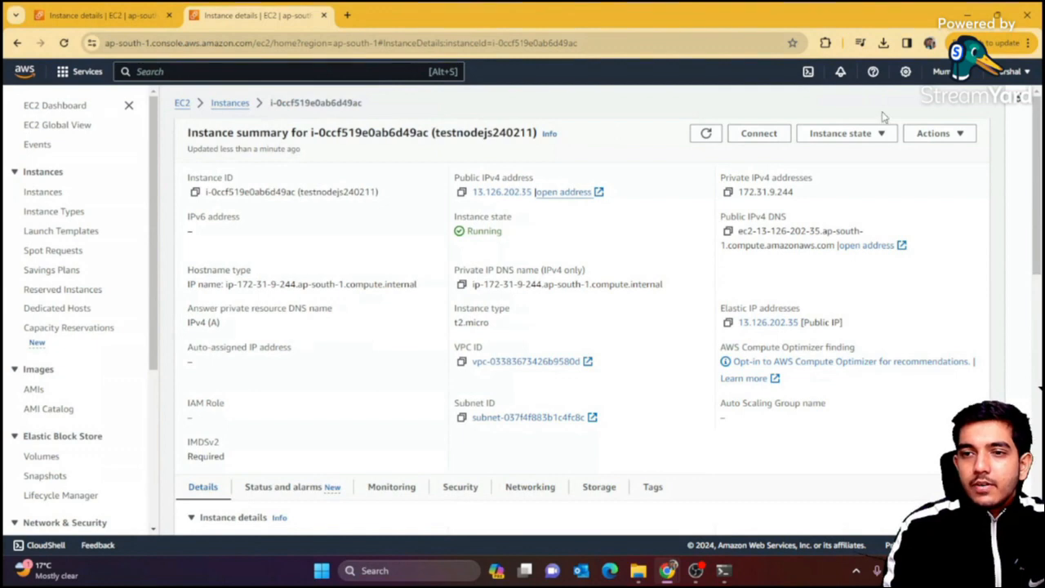
# Connect to testnodejs240211 through EC2 Instance Connect as ubuntu, enlarge the terminal text, and run ls
pyautogui.click(757, 133)
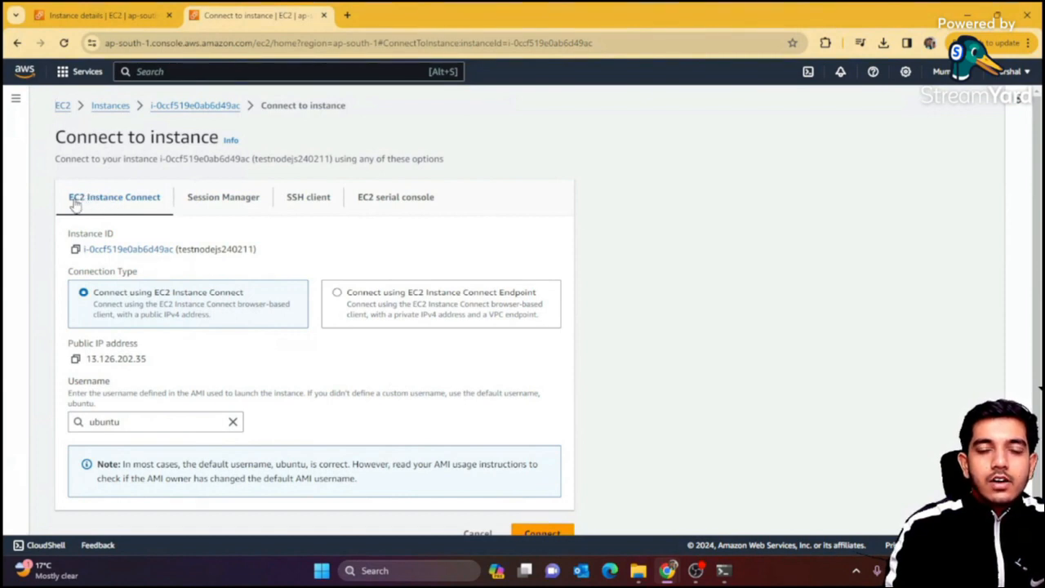
pyautogui.scroll(-2, 160, 222)
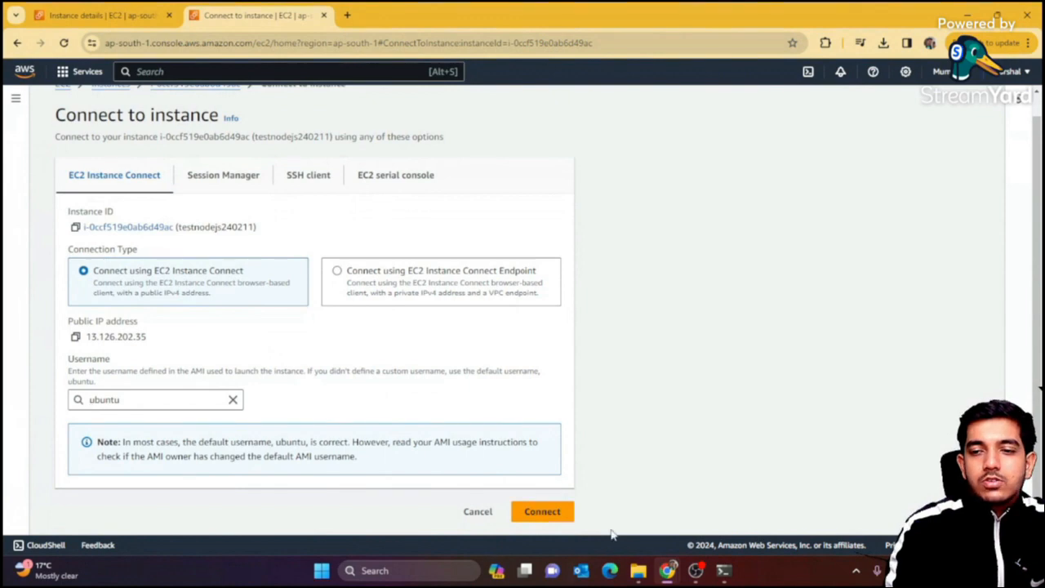
pyautogui.click(541, 512)
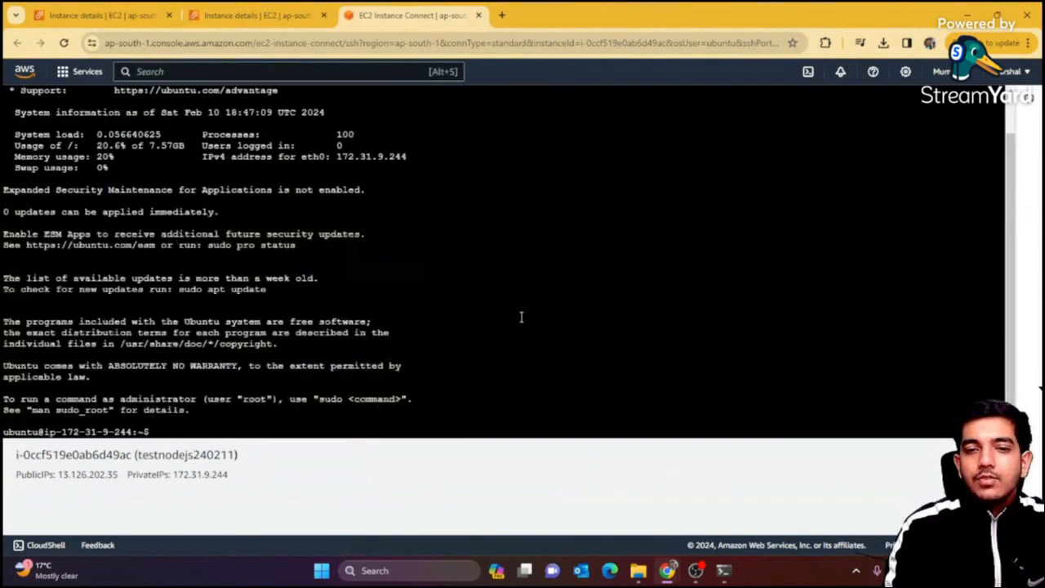
pyautogui.hotkey('ctrl', '+')
pyautogui.hotkey('ctrl', '+')
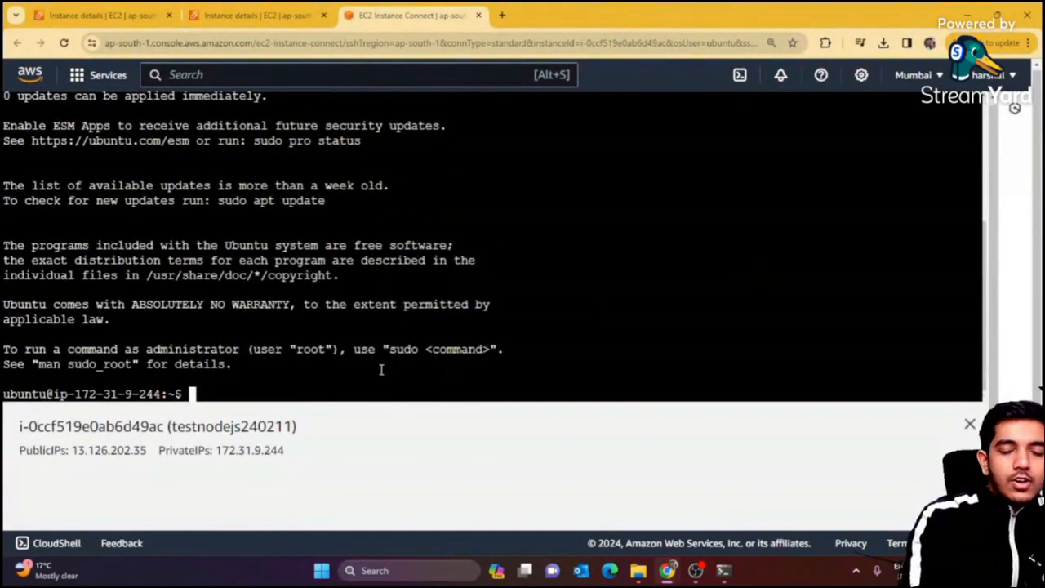
pyautogui.write('ls')
pyautogui.press('Return')
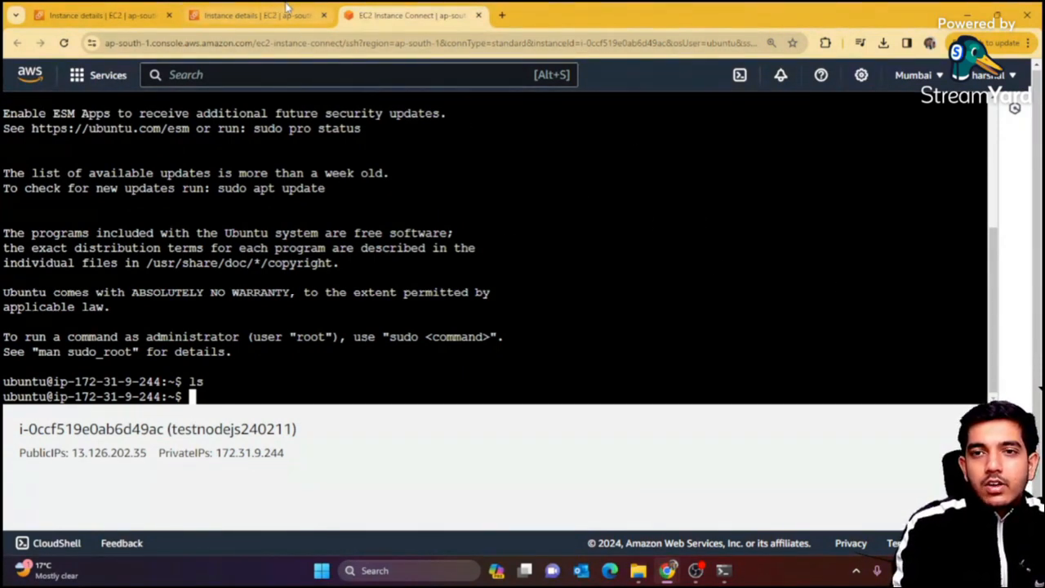
# Close the EC2 Instance Connect terminal tab and reset the browser zoom to 100% on the instance details page
pyautogui.click(288, 15)
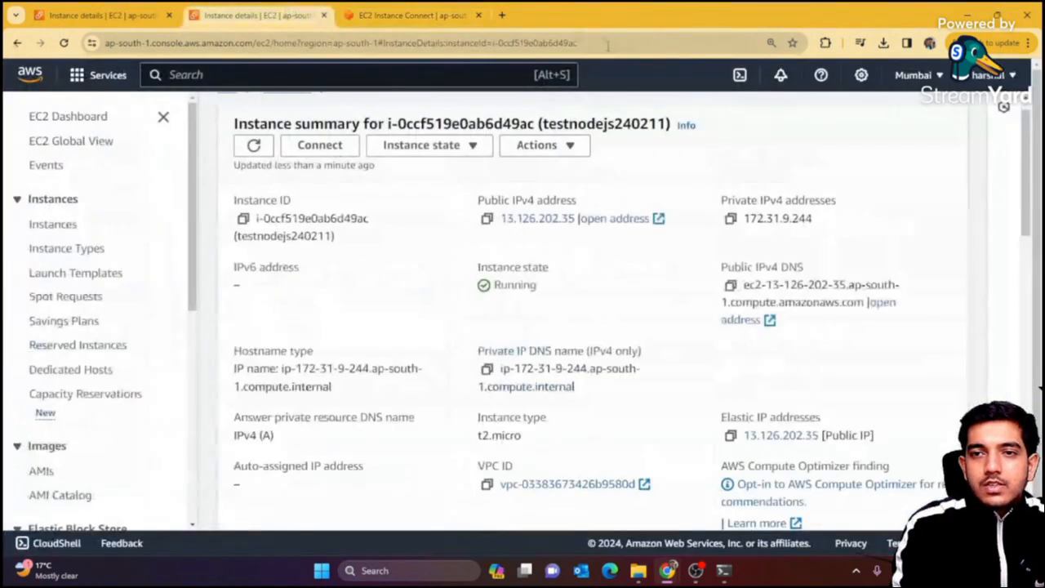
pyautogui.click(479, 15)
pyautogui.hotkey('ctrl', '-')
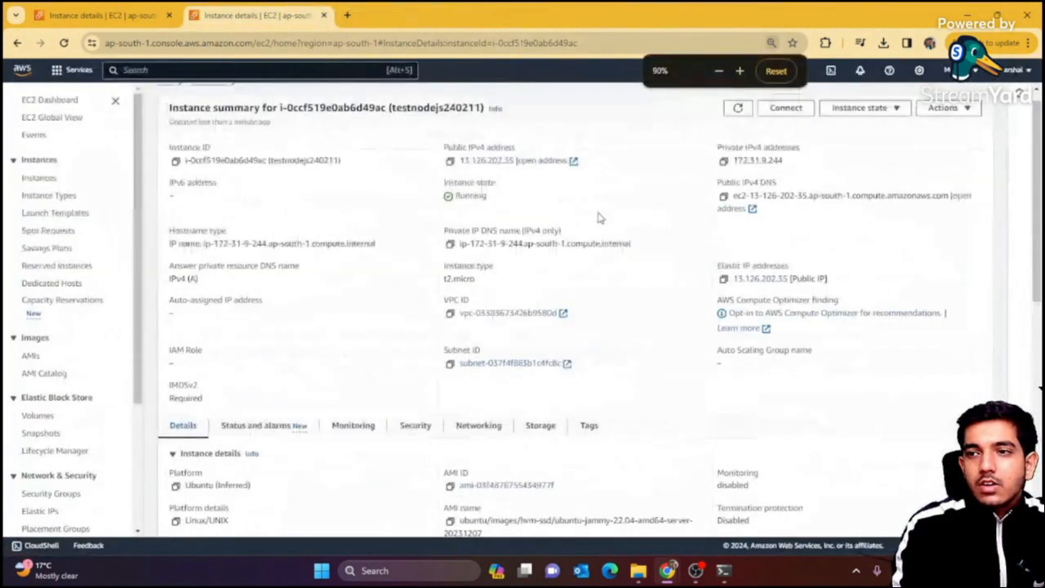
pyautogui.click(780, 72)
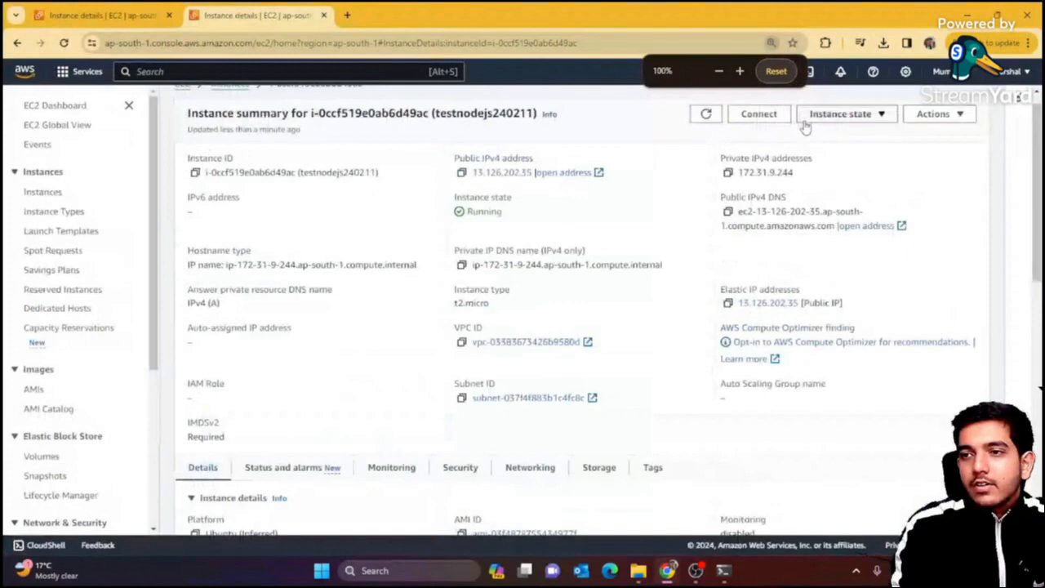
# Open the SSH client connection instructions for testnodejs240211 and copy the command chmod 400 "tempkey2.pem"
pyautogui.click(759, 114)
pyautogui.click(308, 198)
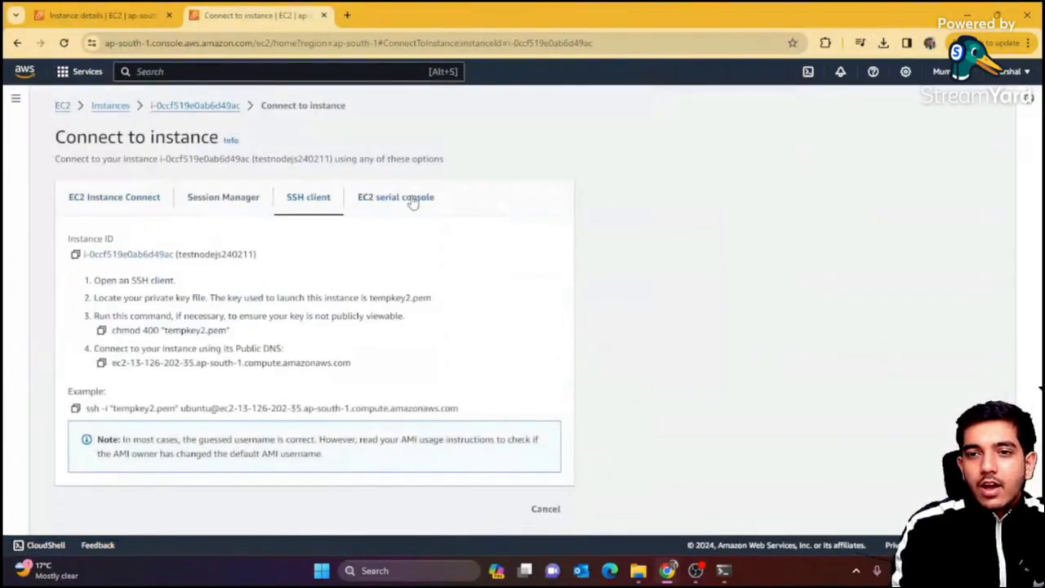
pyautogui.click(412, 202)
pyautogui.click(331, 211)
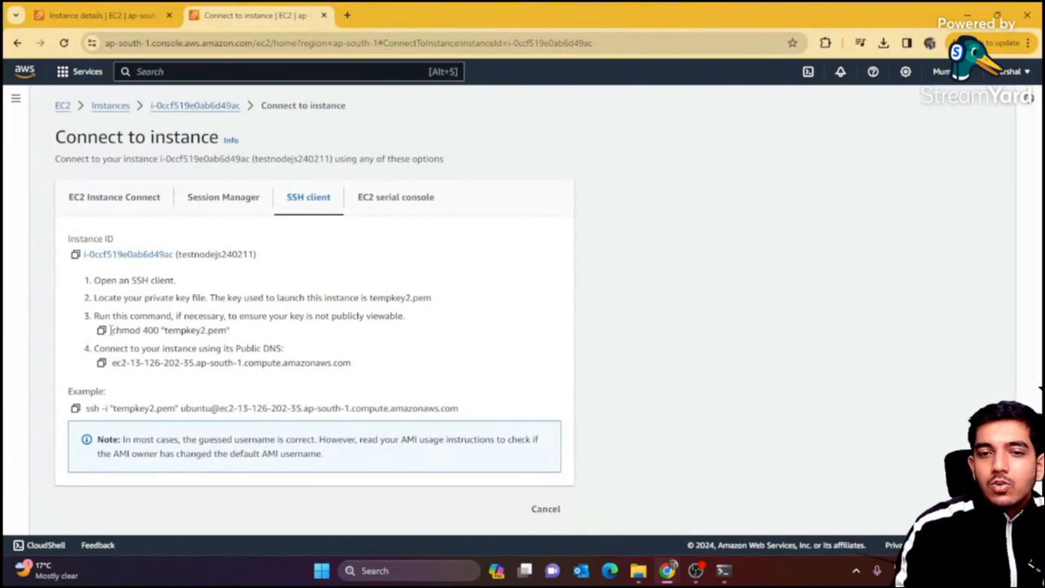
pyautogui.moveTo(111, 329); pyautogui.dragTo(241, 328)
pyautogui.click(213, 333)
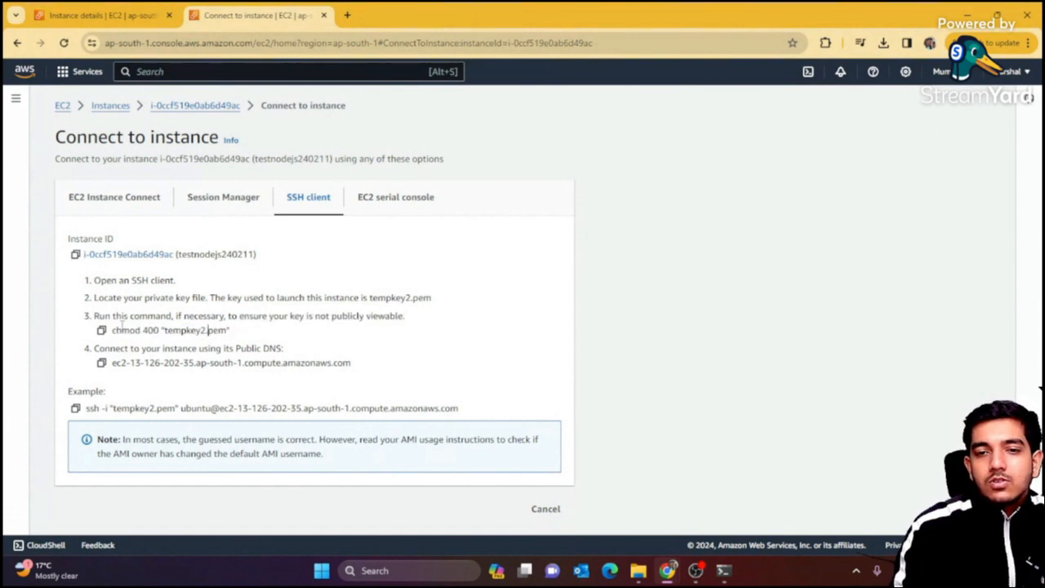
pyautogui.click(101, 330)
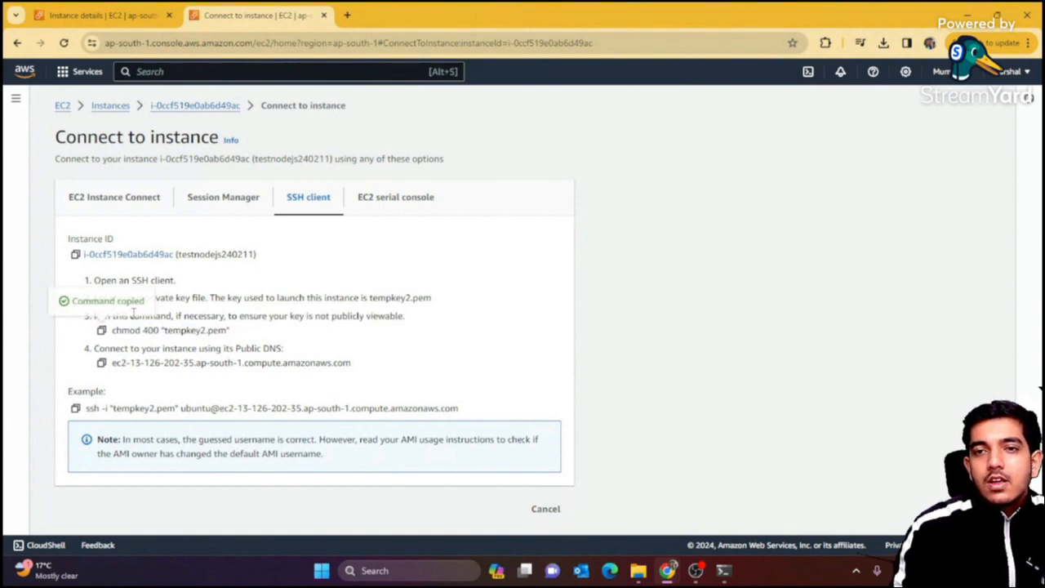
# Search Google for "git bash" in a new browser tab
pyautogui.click(347, 15)
pyautogui.write('git bash')
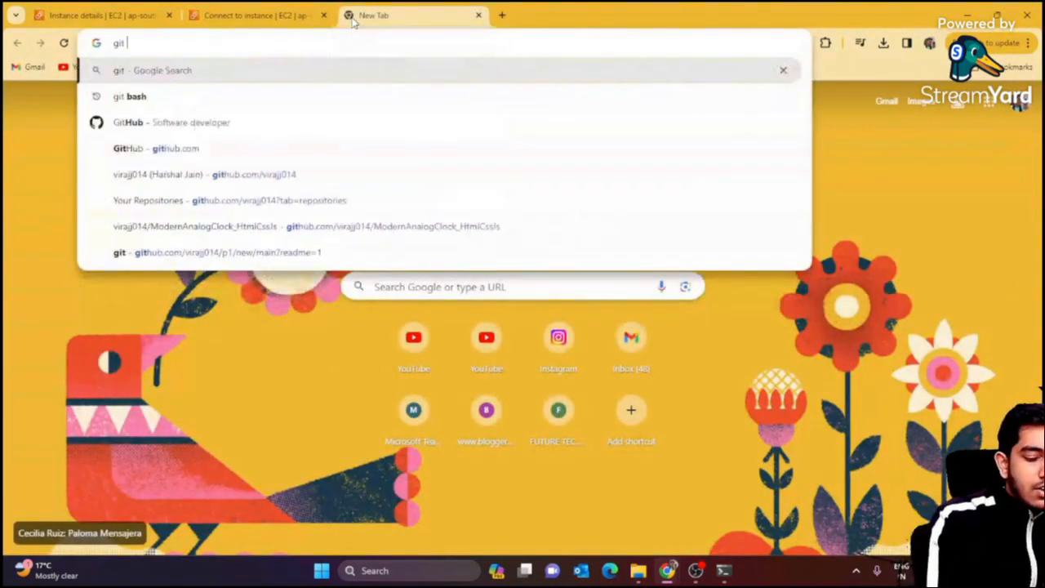
pyautogui.press('Return')
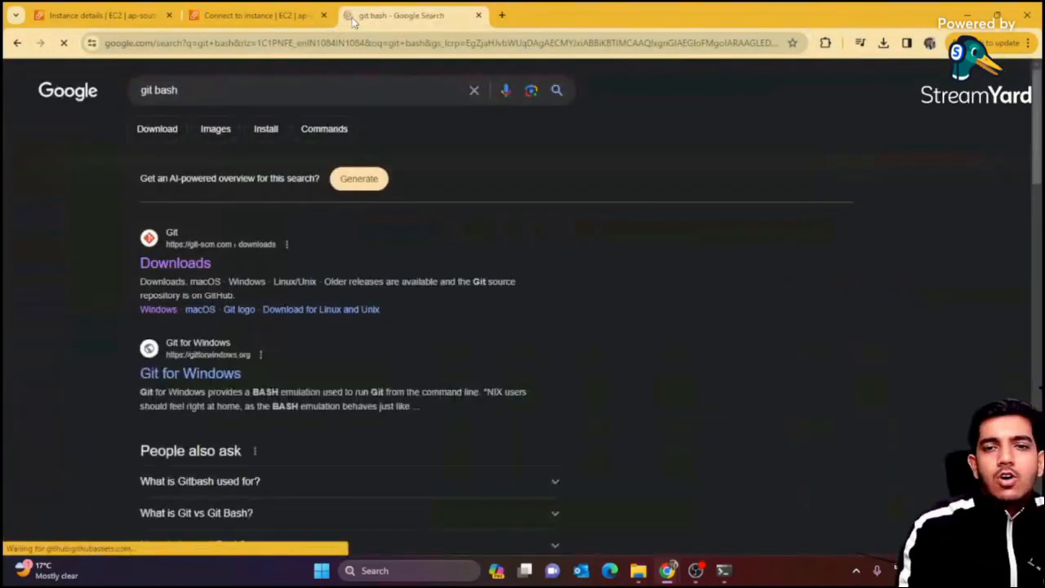
# View the git-scm.com Downloads page from the search results and close its browser tab
pyautogui.click(173, 264)
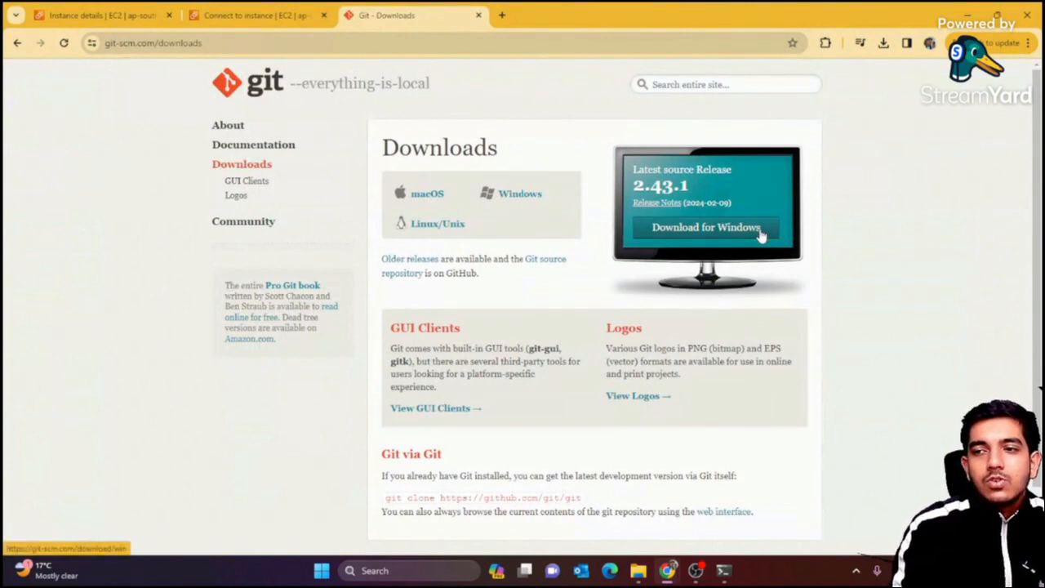
pyautogui.click(477, 15)
# Switch to File Explorer, open Git Bash in the AWS_tutorials folder, and enlarge the terminal window and its text
pyautogui.moveTo(637, 576)
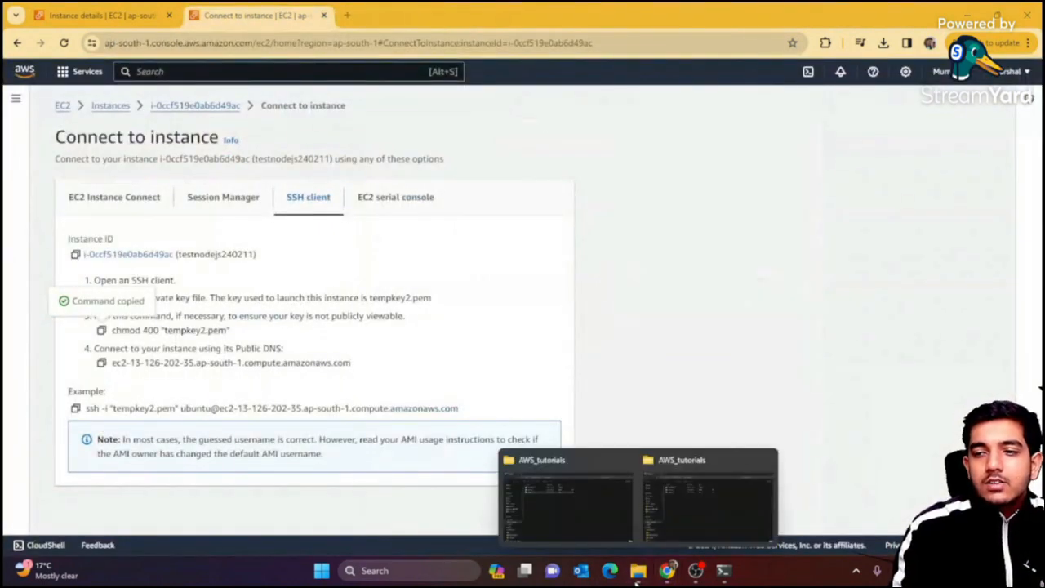
pyautogui.click(684, 510)
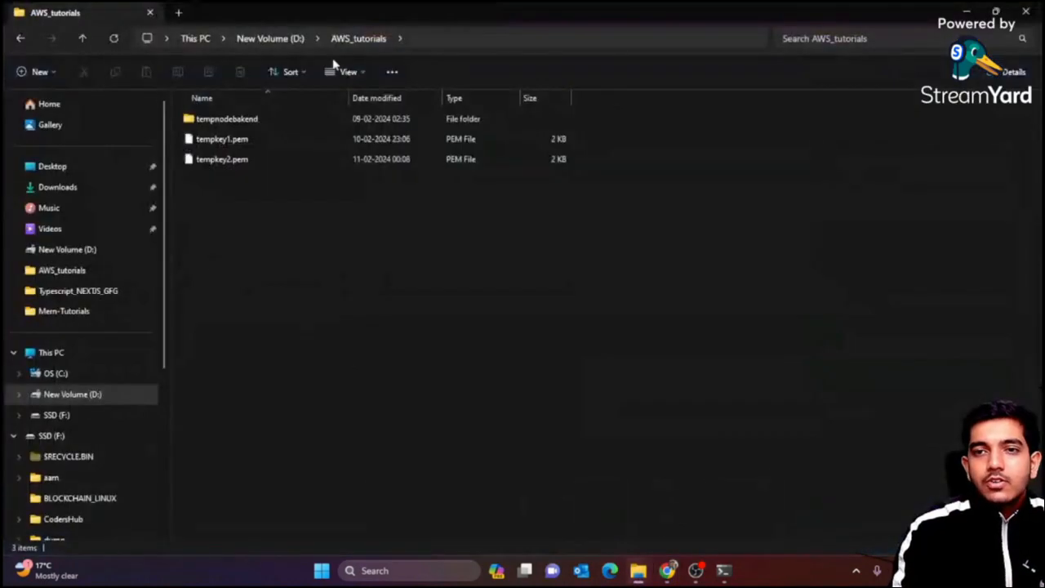
pyautogui.rightClick(320, 240)
pyautogui.click(373, 410)
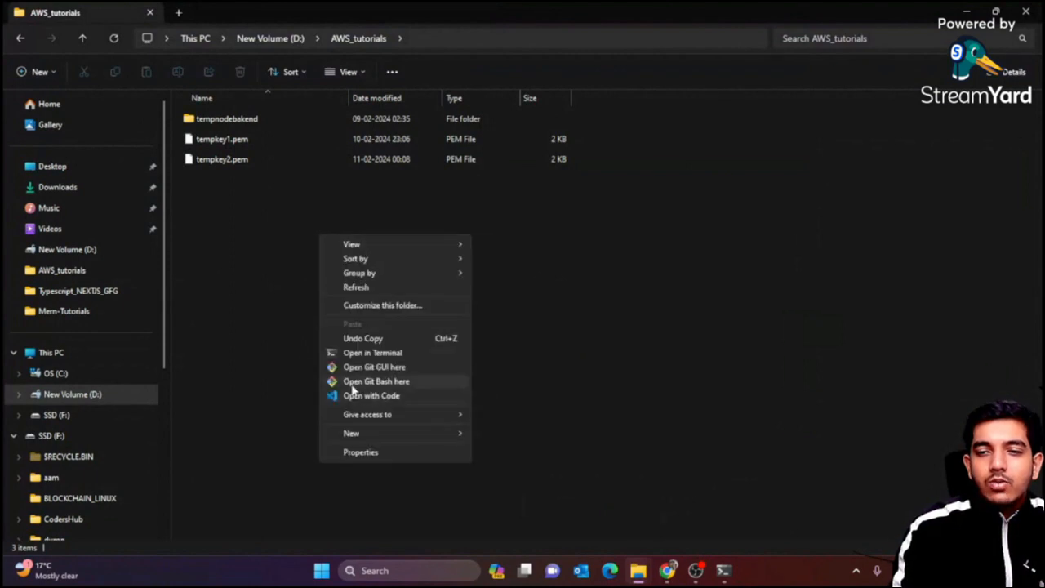
pyautogui.click(364, 382)
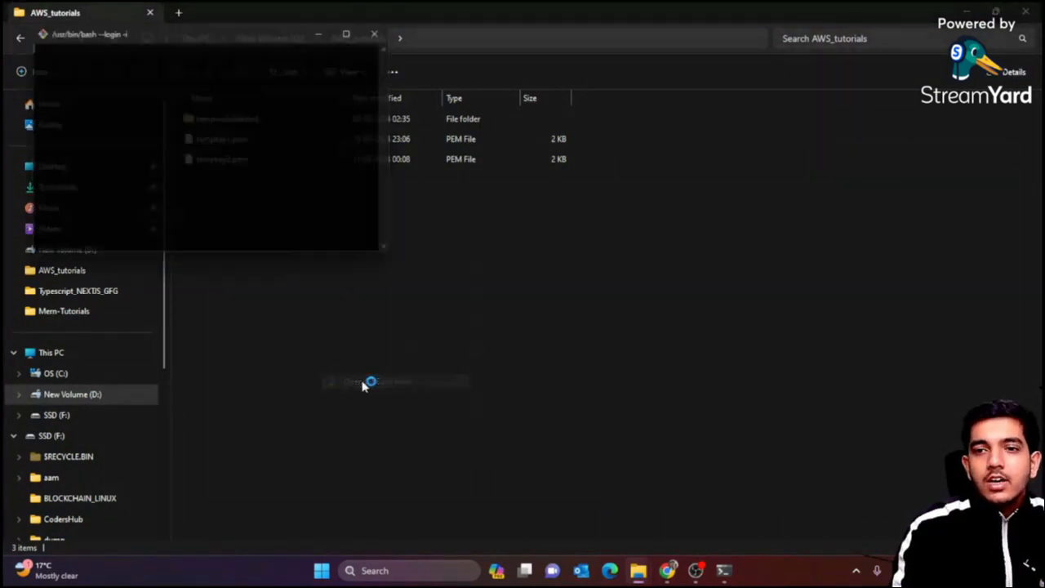
pyautogui.click(356, 29)
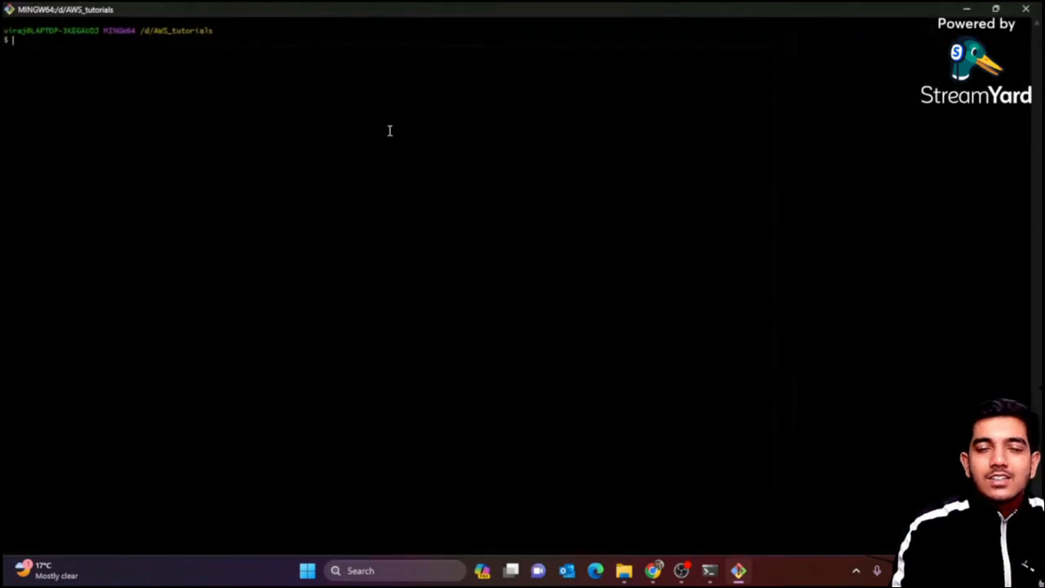
pyautogui.hotkey('ctrl', '+')
pyautogui.hotkey('ctrl', '+')
pyautogui.hotkey('ctrl', '+')
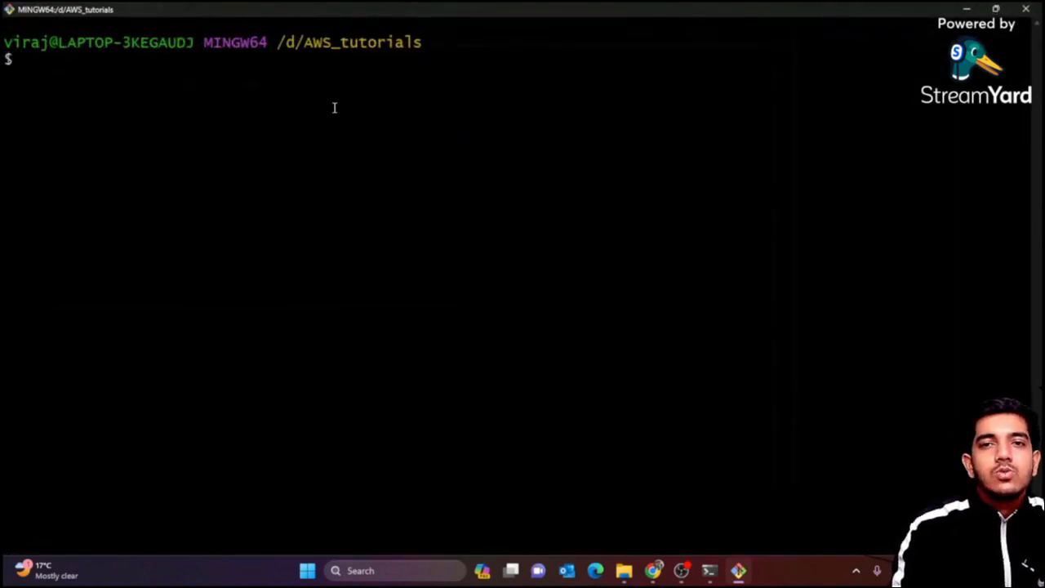
pyautogui.hotkey('ctrl', '+')
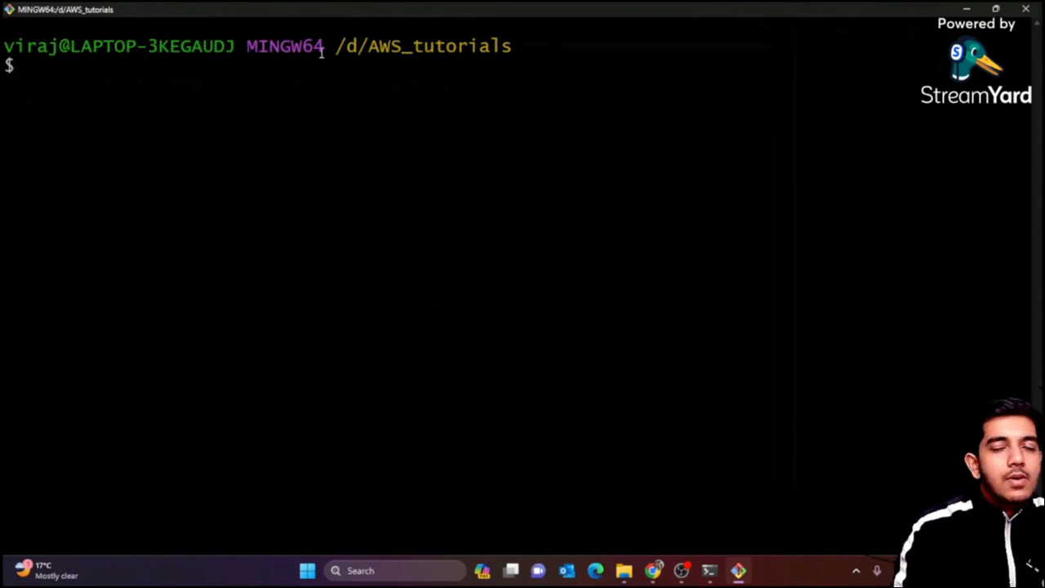
# Run the copied command chmod 400 "tempkey2.pem" in Git Bash from the AWS_tutorials folder
pyautogui.rightClick(275, 65)
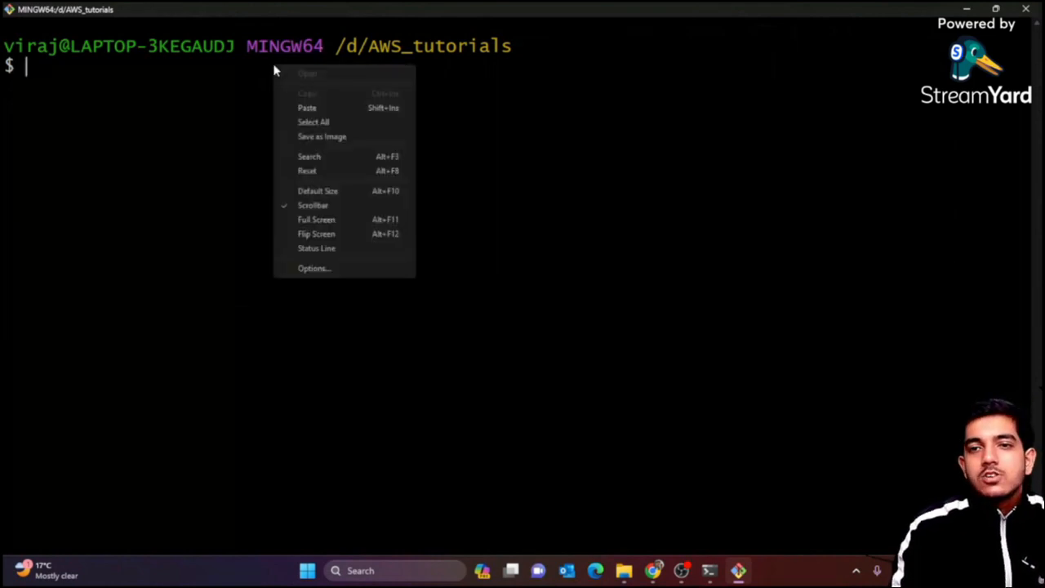
pyautogui.click(309, 107)
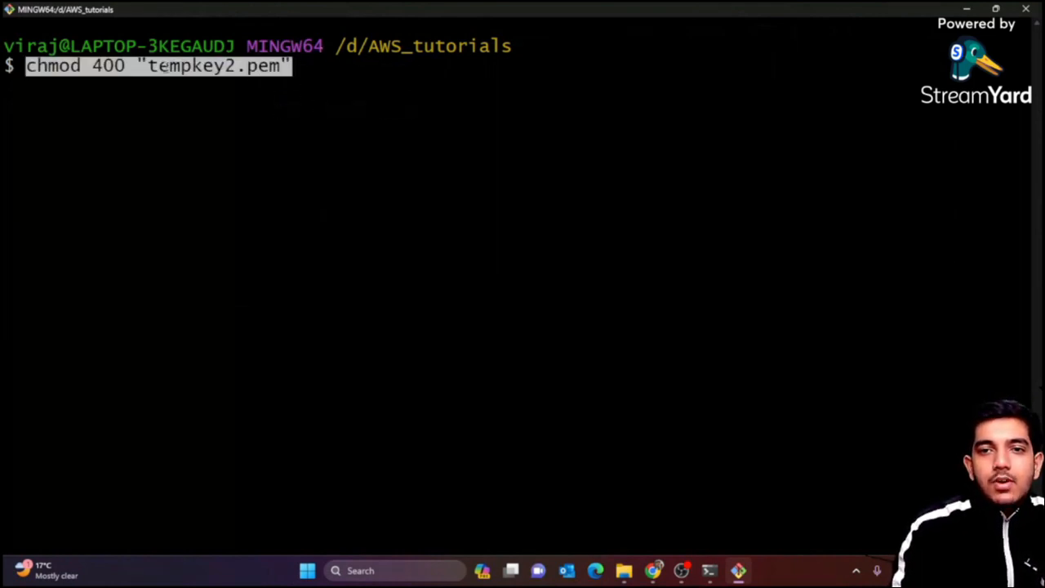
pyautogui.moveTo(147, 67); pyautogui.dragTo(271, 67)
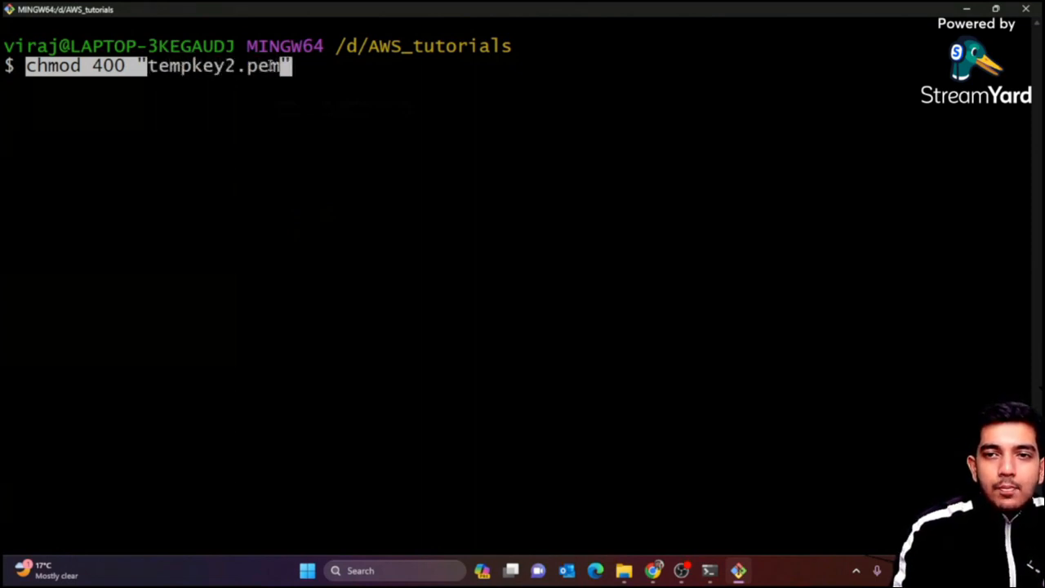
pyautogui.moveTo(404, 47); pyautogui.dragTo(501, 44)
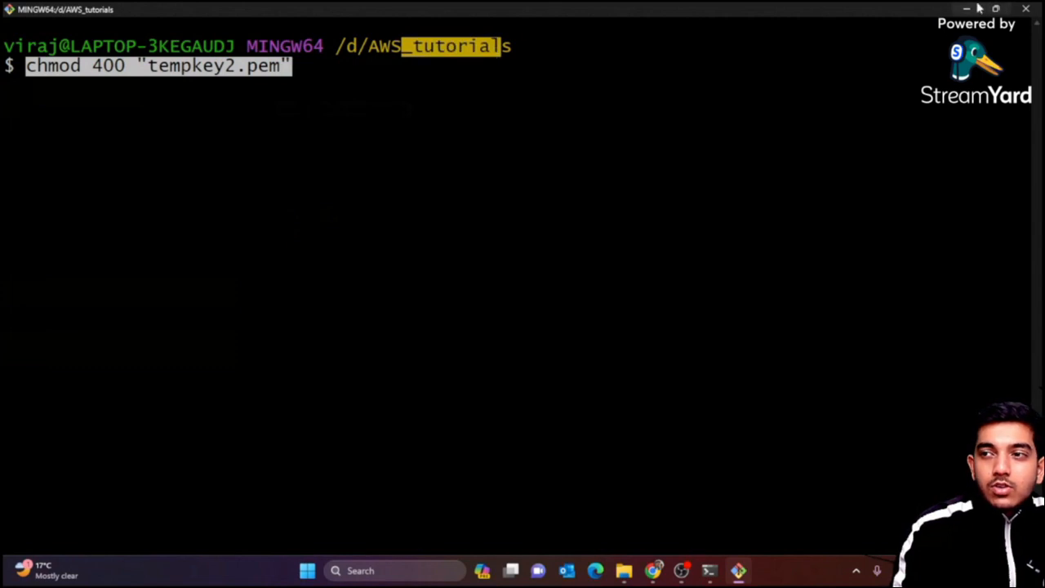
pyautogui.click(969, 10)
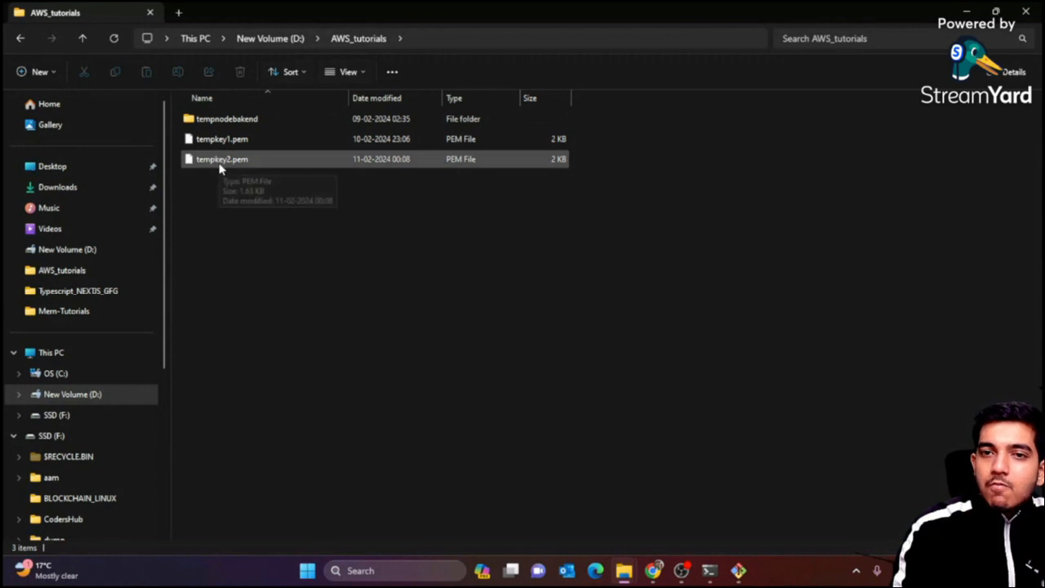
pyautogui.hotkey('alt', 'Tab')
pyautogui.click(348, 65)
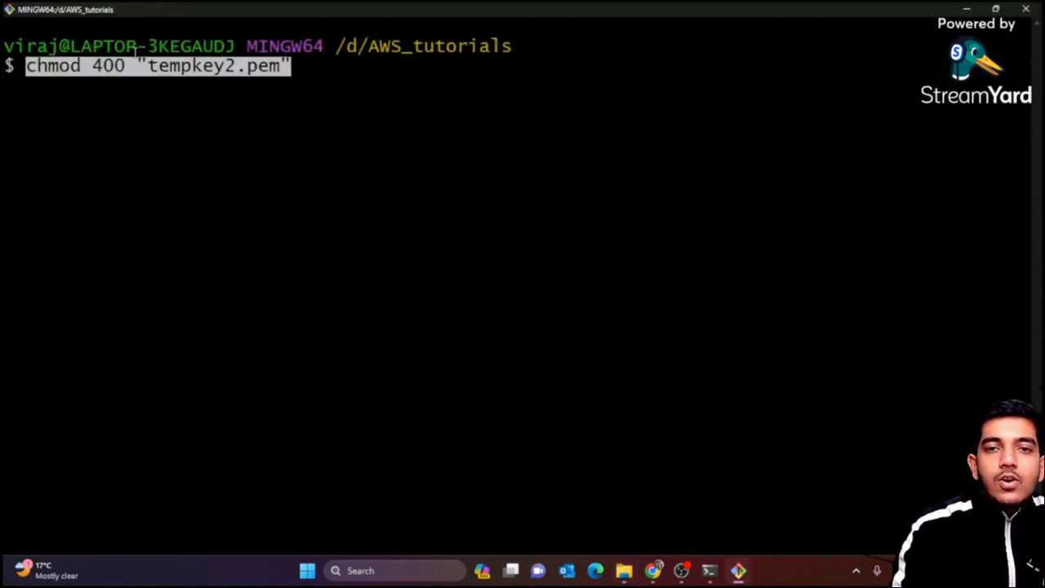
pyautogui.moveTo(109, 65); pyautogui.dragTo(145, 66)
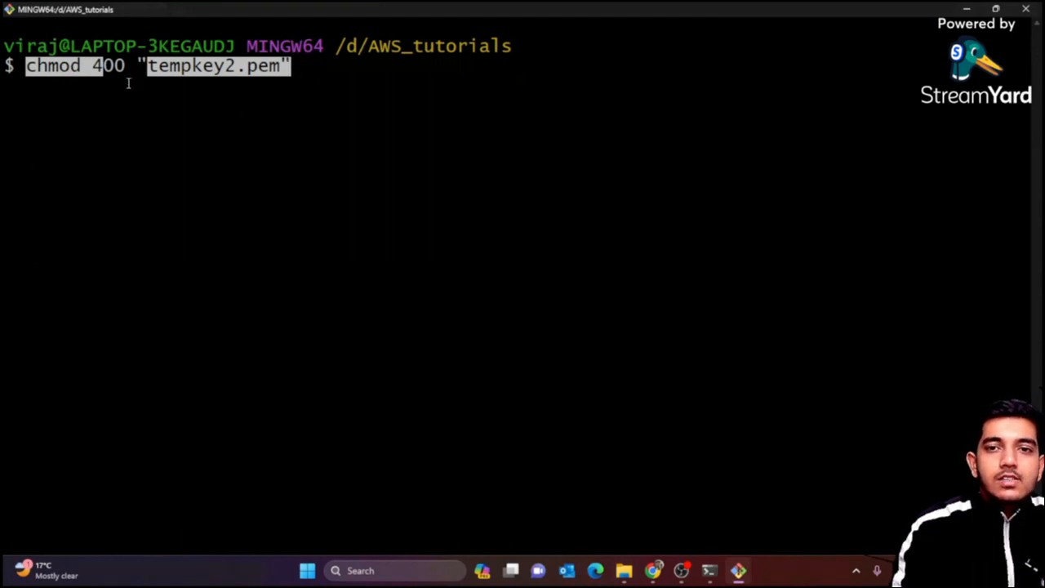
pyautogui.click(307, 65)
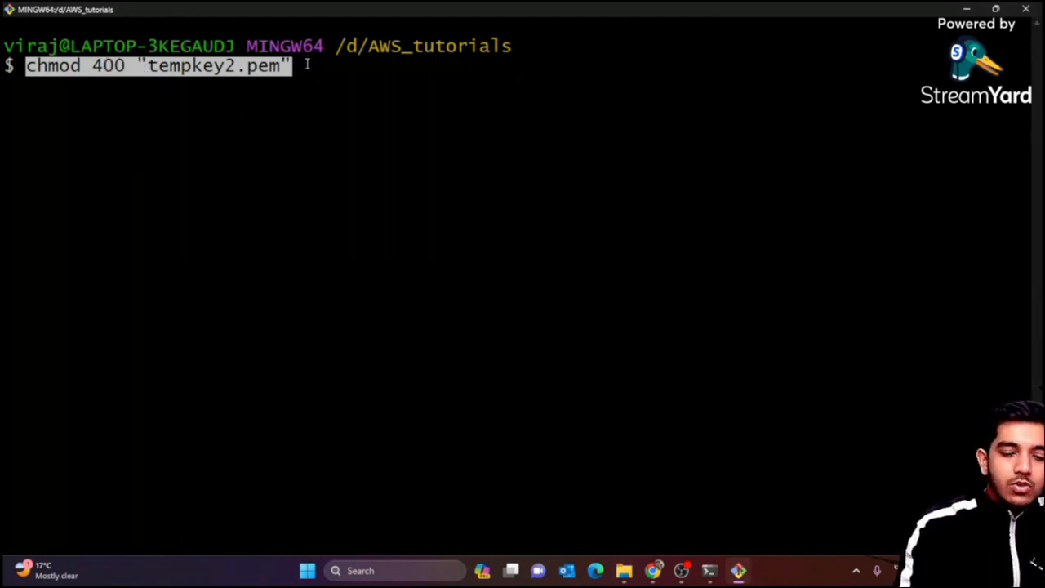
pyautogui.press('Return')
# Switch to Chrome and copy the example ssh -i "tempkey2.pem" command from the SSH client instructions for testnodejs240211
pyautogui.hotkey('alt', 'Tab')
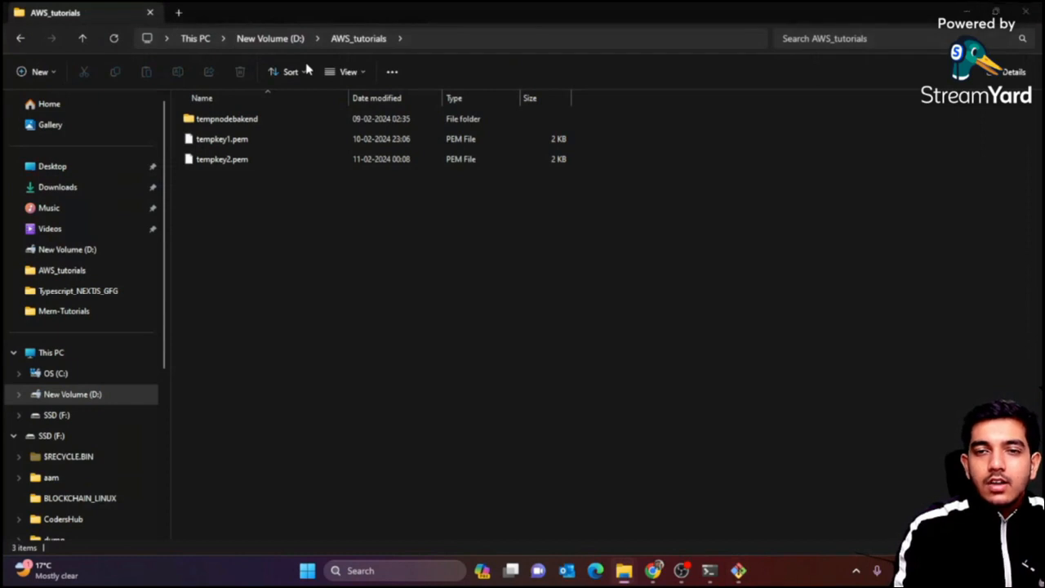
pyautogui.hotkey('alt', 'Tab')
pyautogui.hotkey('alt', 'Tab')
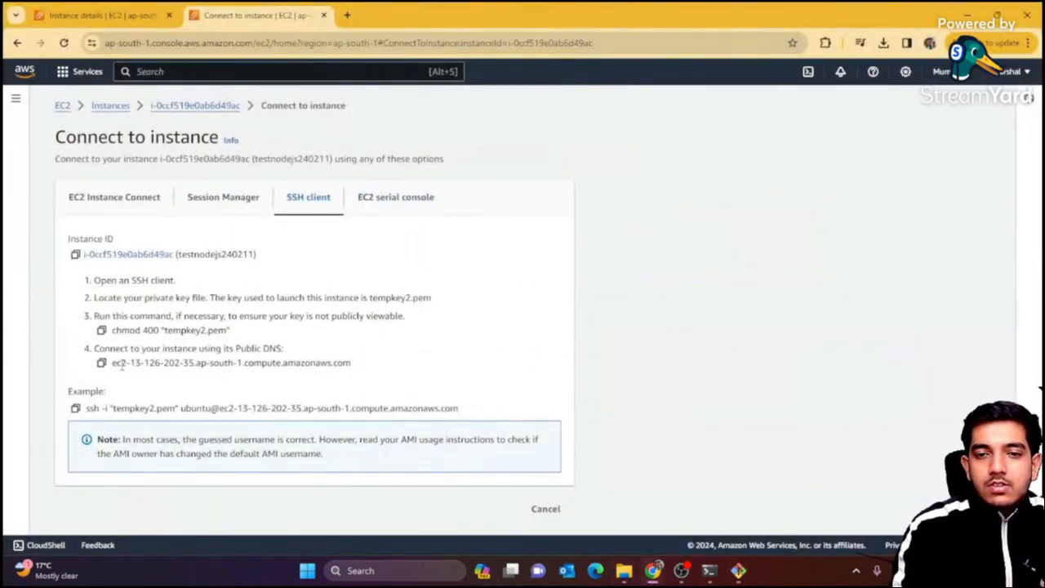
pyautogui.moveTo(120, 364); pyautogui.dragTo(268, 364)
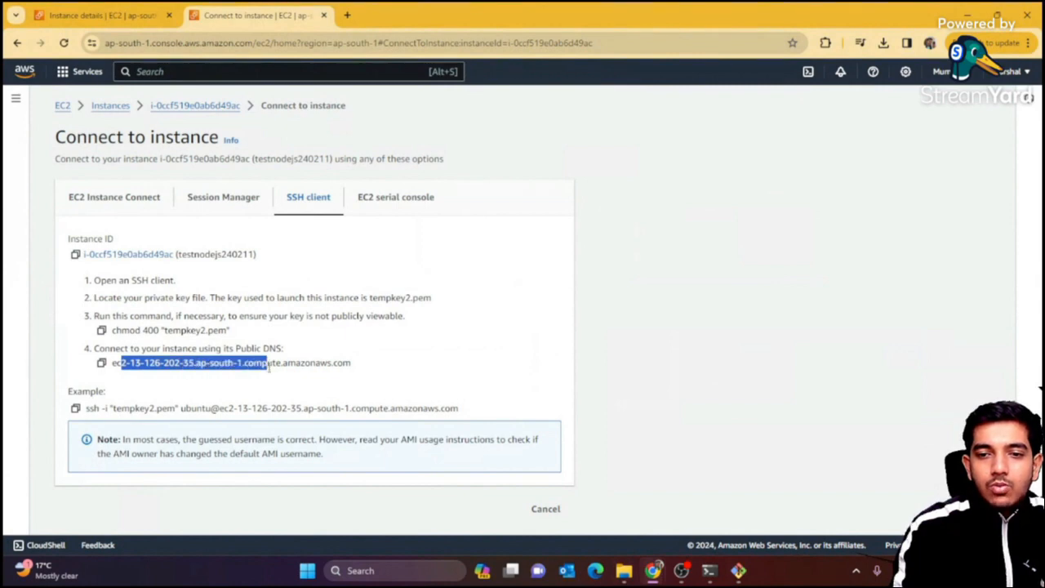
pyautogui.click(445, 370)
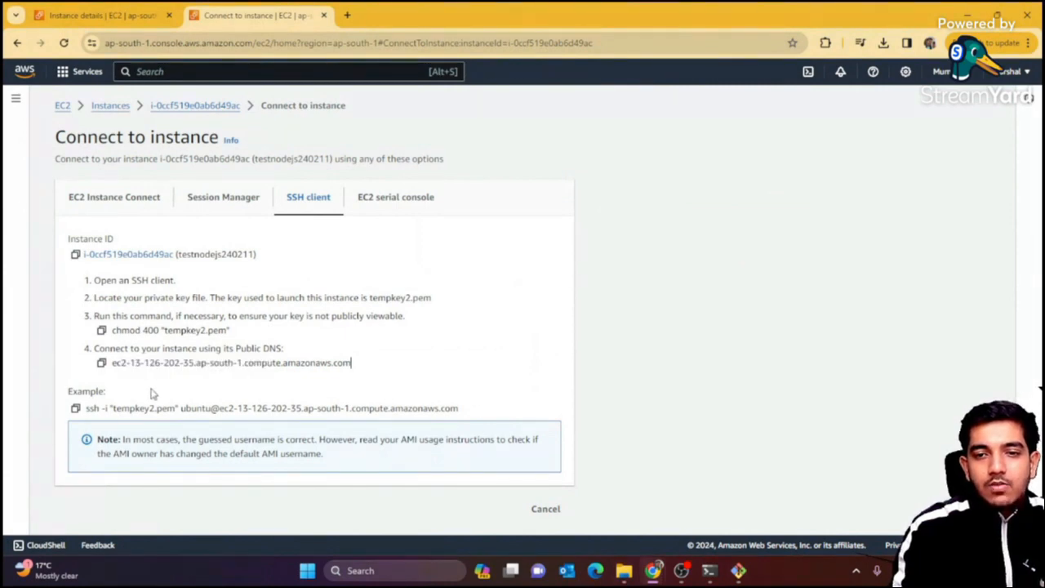
pyautogui.moveTo(94, 408); pyautogui.dragTo(174, 408)
pyautogui.click(75, 408)
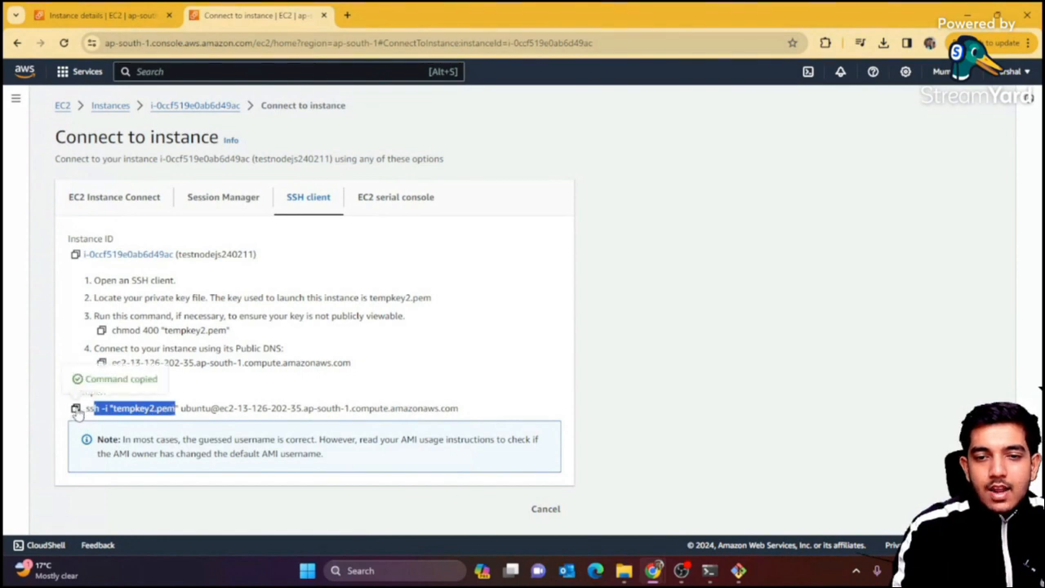
pyautogui.click(262, 390)
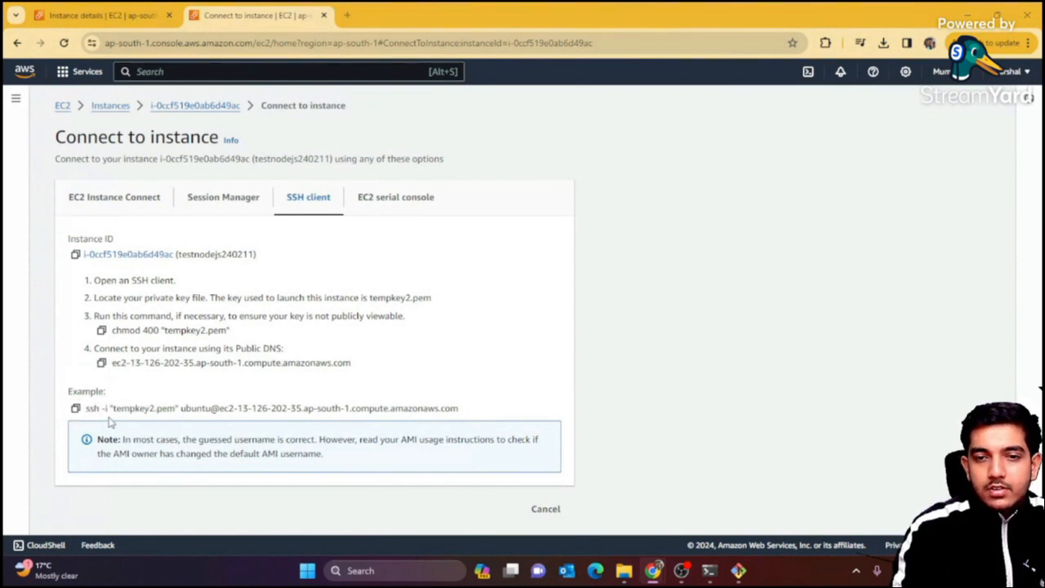
pyautogui.hotkey('alt', 'Tab')
pyautogui.hotkey('alt', 'Tab')
pyautogui.press('Tab')
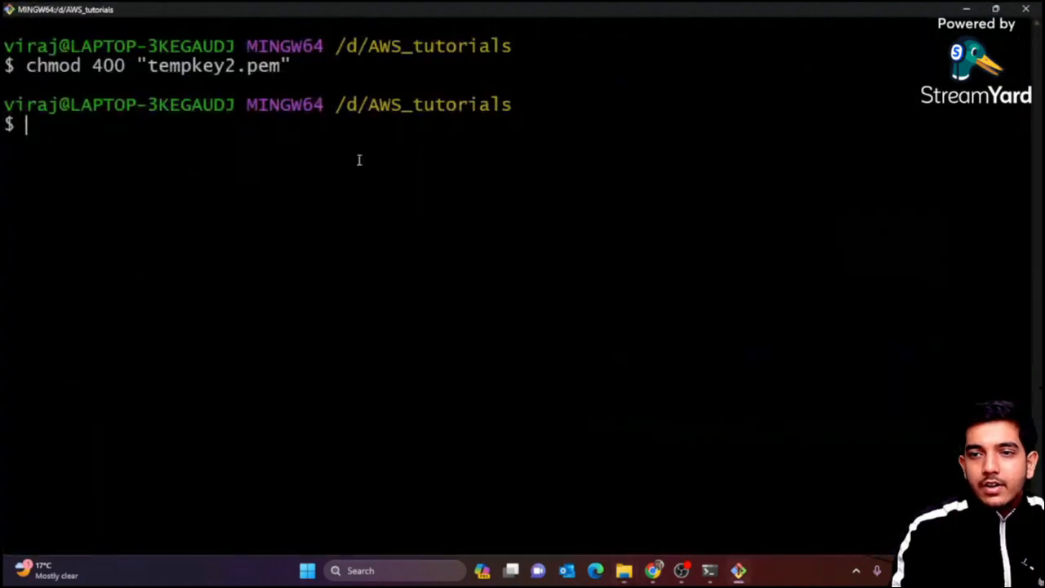
pyautogui.rightClick(286, 130)
pyautogui.click(316, 176)
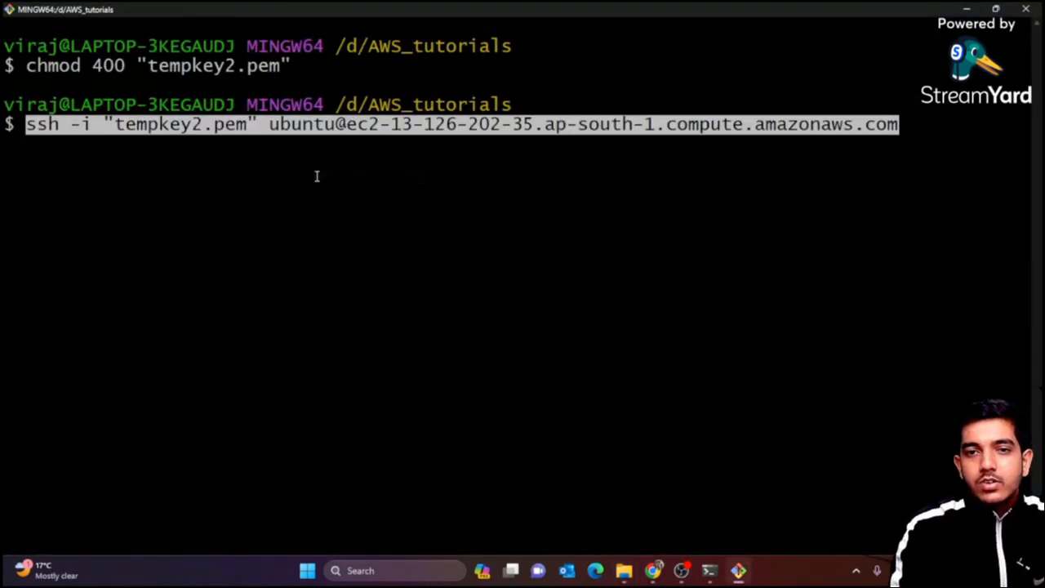
pyautogui.press('Return')
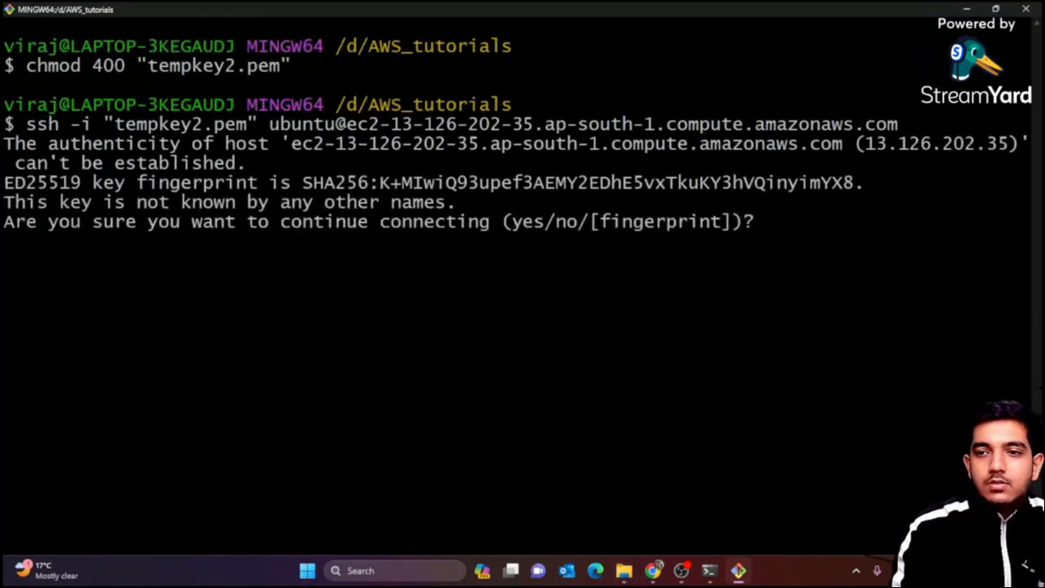
pyautogui.write('yes')
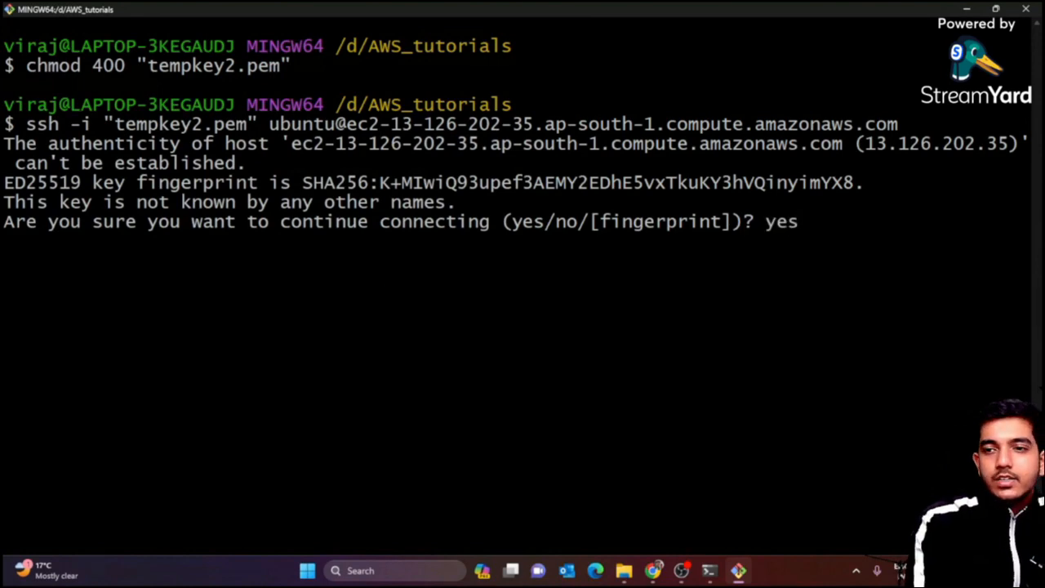
pyautogui.press('Return')
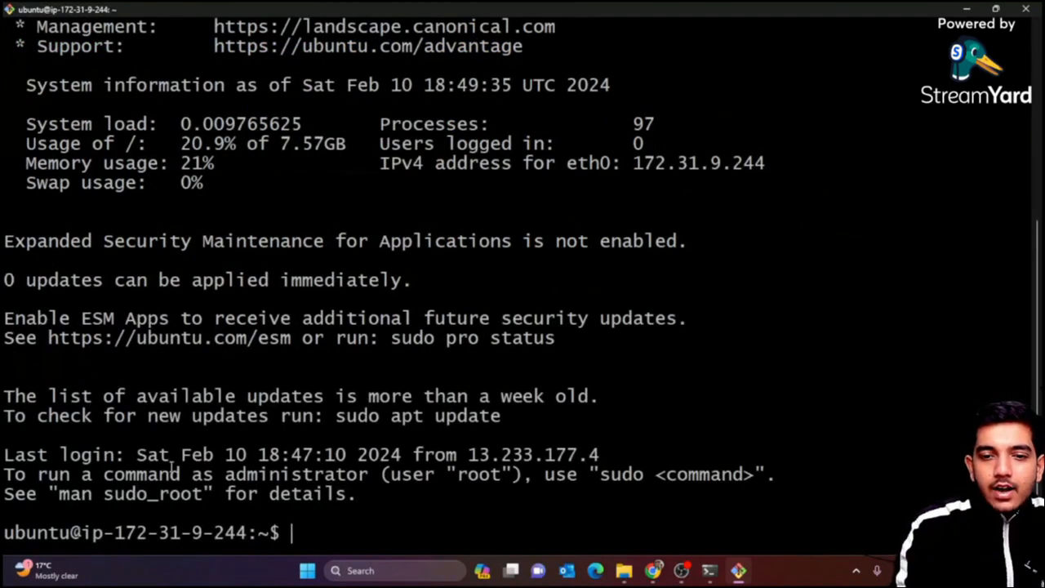
# Examine the remote ubuntu prompt and list the home directory contents with ls
pyautogui.moveTo(37, 531); pyautogui.dragTo(276, 535)
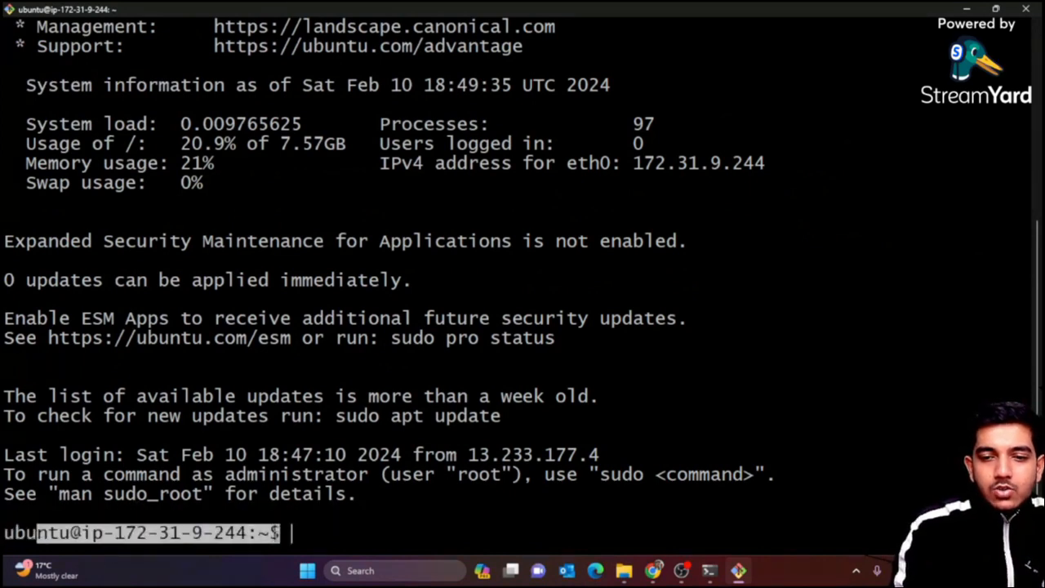
pyautogui.click(315, 539)
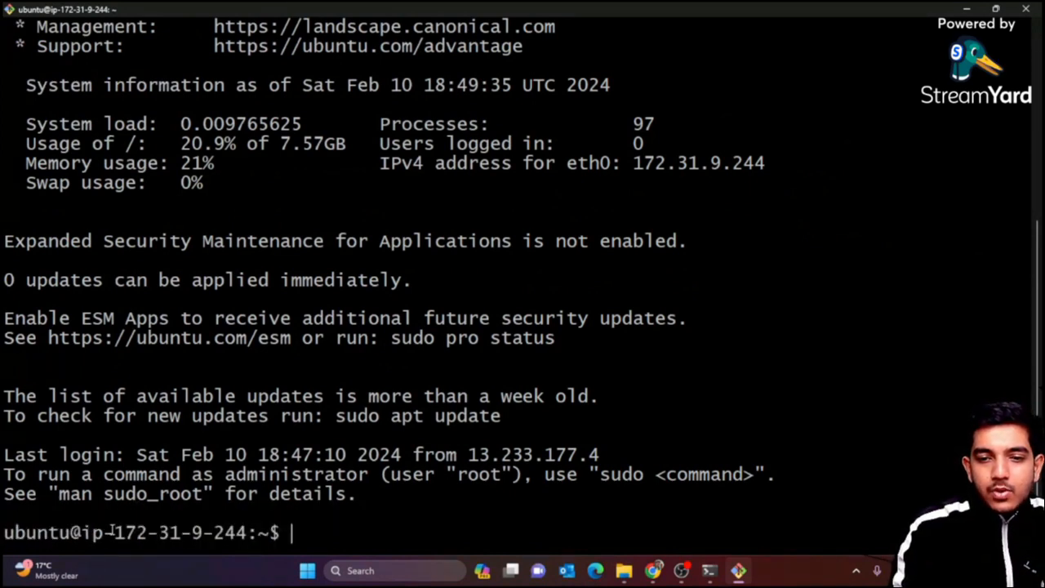
pyautogui.moveTo(112, 532); pyautogui.dragTo(202, 532)
pyautogui.click(294, 532)
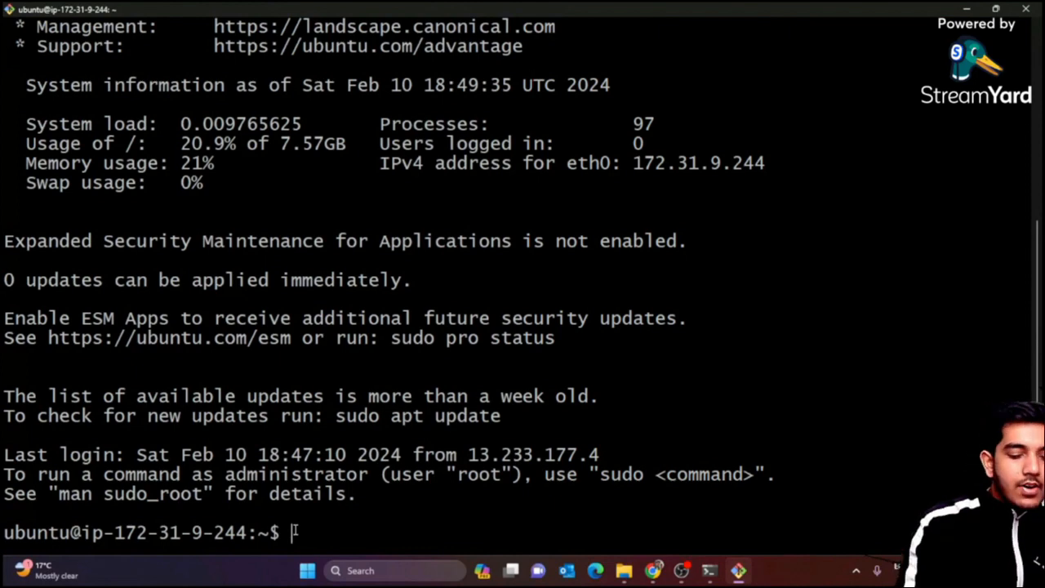
pyautogui.write('ls')
pyautogui.press('Return')
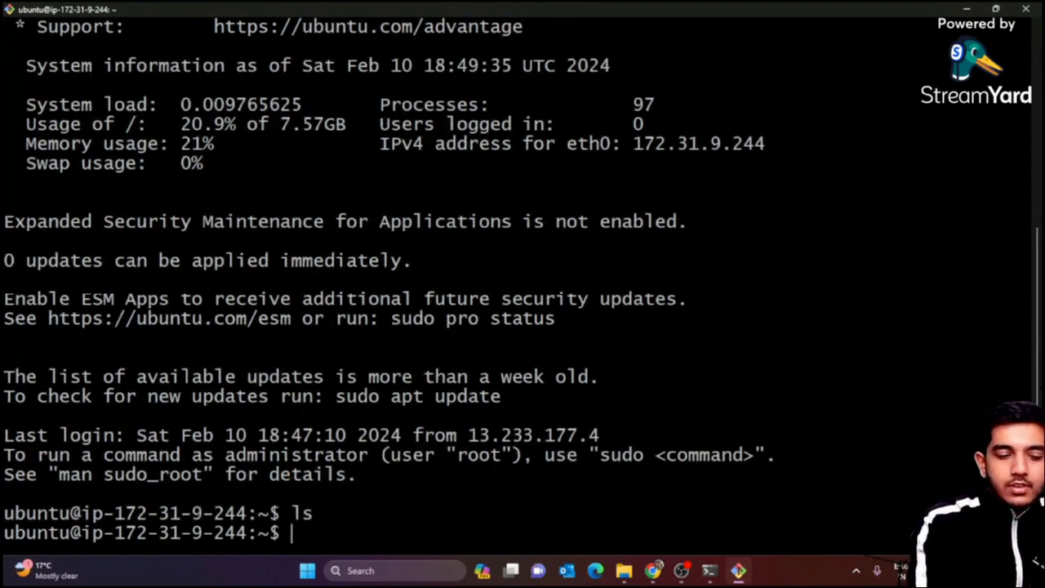
# Create a directory on the instance with mkdir, using a person's first name, and switch back to Chrome's Connect to instance page
pyautogui.write('mkdir')
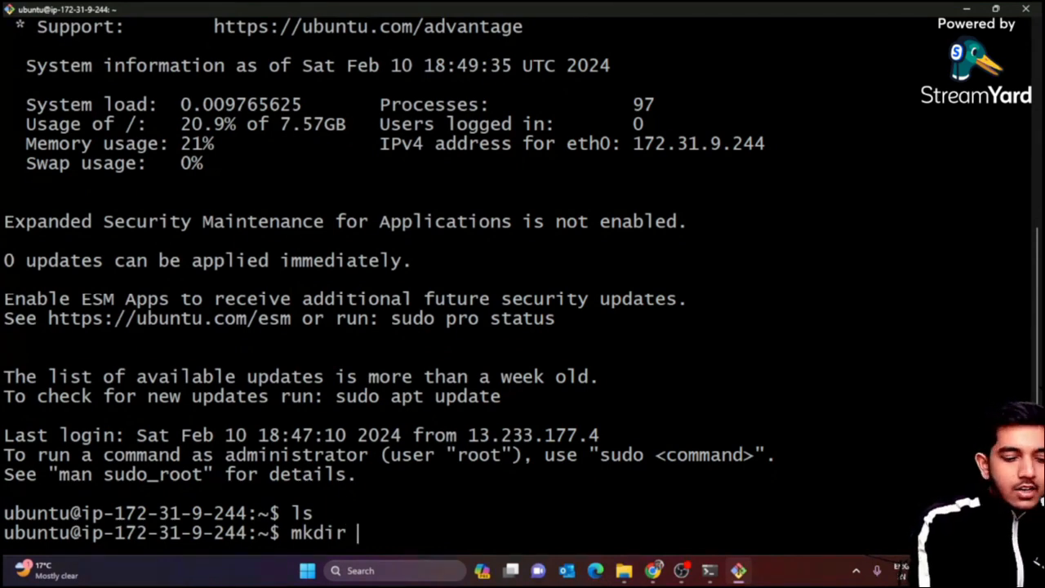
pyautogui.write(' harshal')
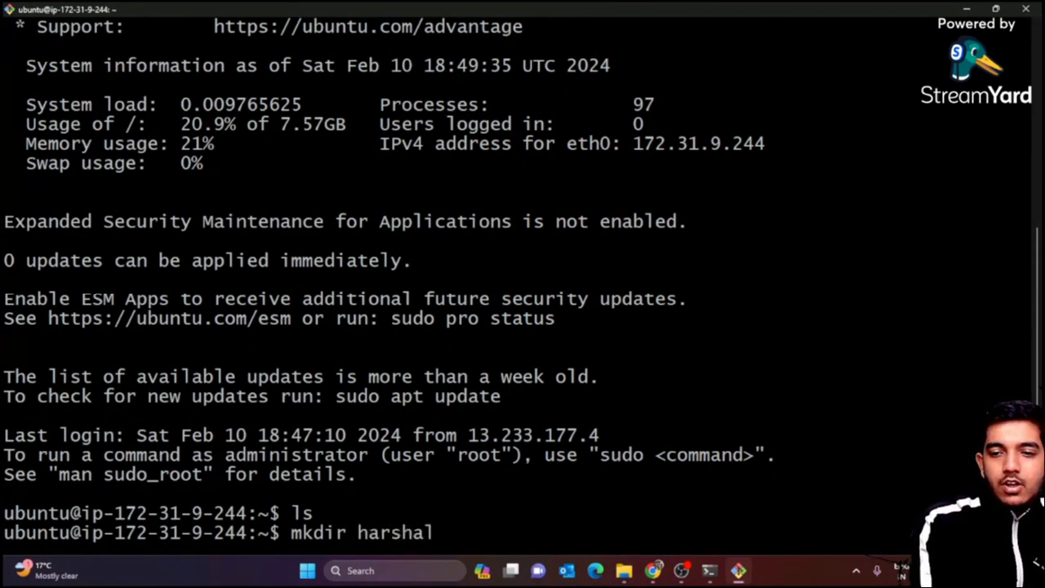
pyautogui.press('Return')
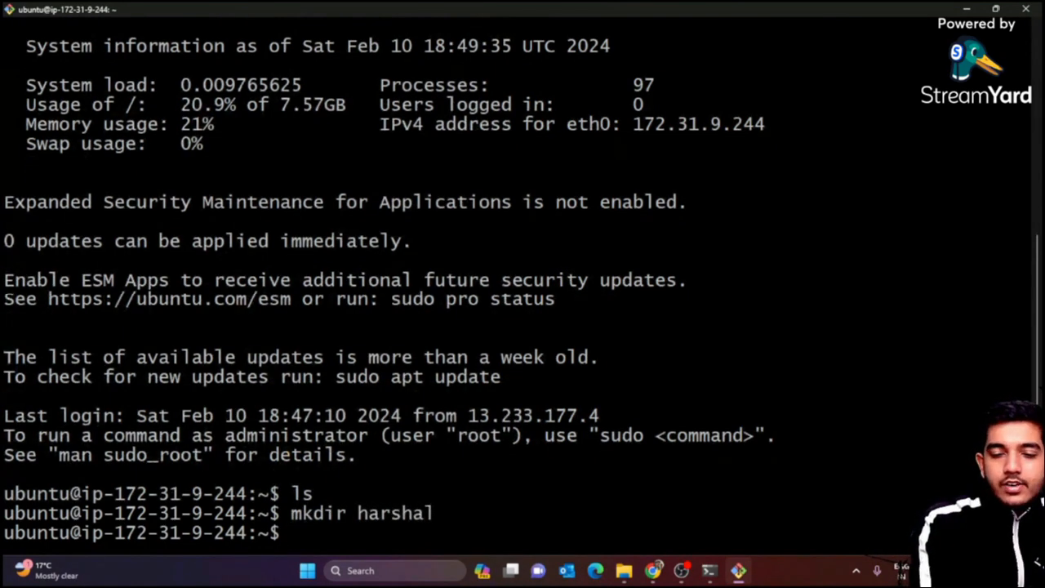
pyautogui.hotkey('alt', 'Tab')
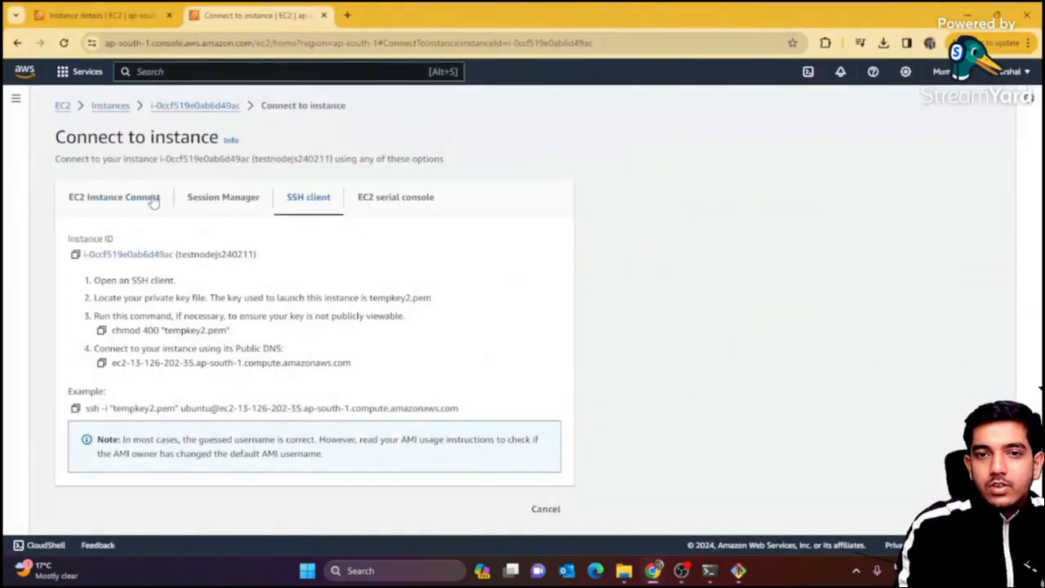
# Connect to testnodejs240211 through EC2 Instance Connect as ubuntu and list the home directory contents with ls
pyautogui.click(153, 202)
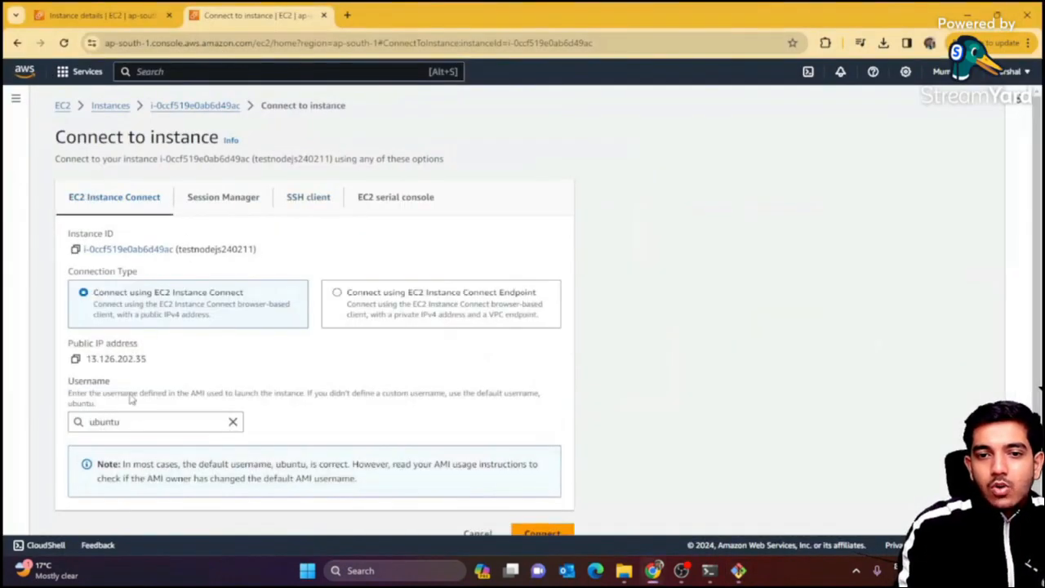
pyautogui.scroll(-1, 606, 481)
pyautogui.click(563, 512)
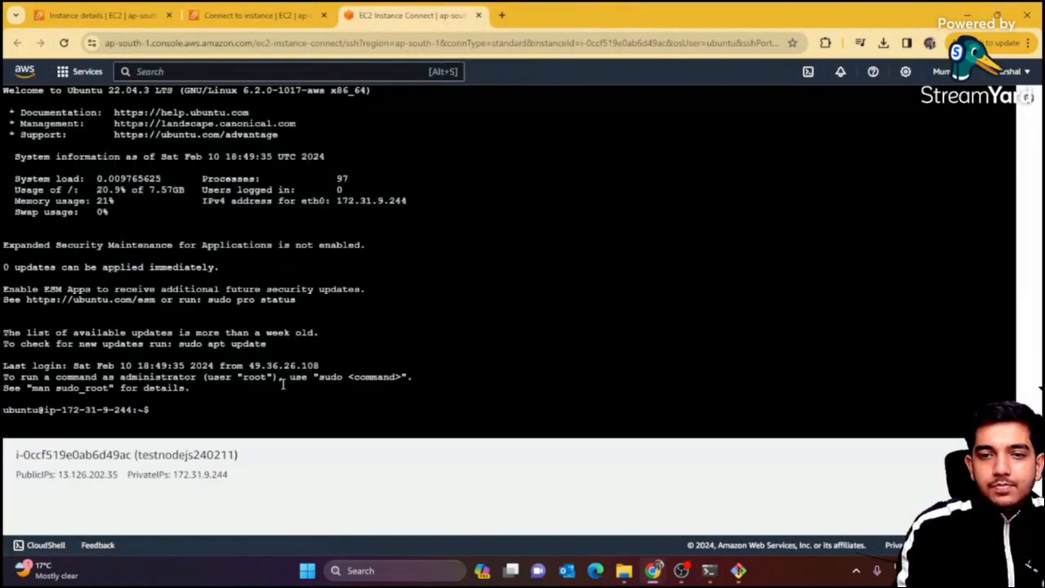
pyautogui.write('ls')
pyautogui.press('Return')
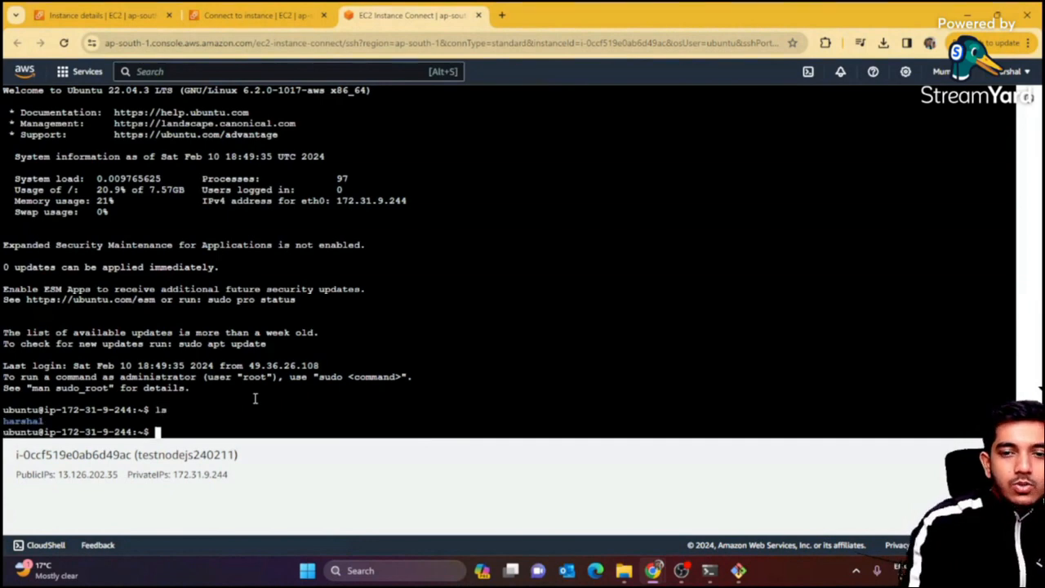
pyautogui.moveTo(86, 418); pyautogui.dragTo(4, 420)
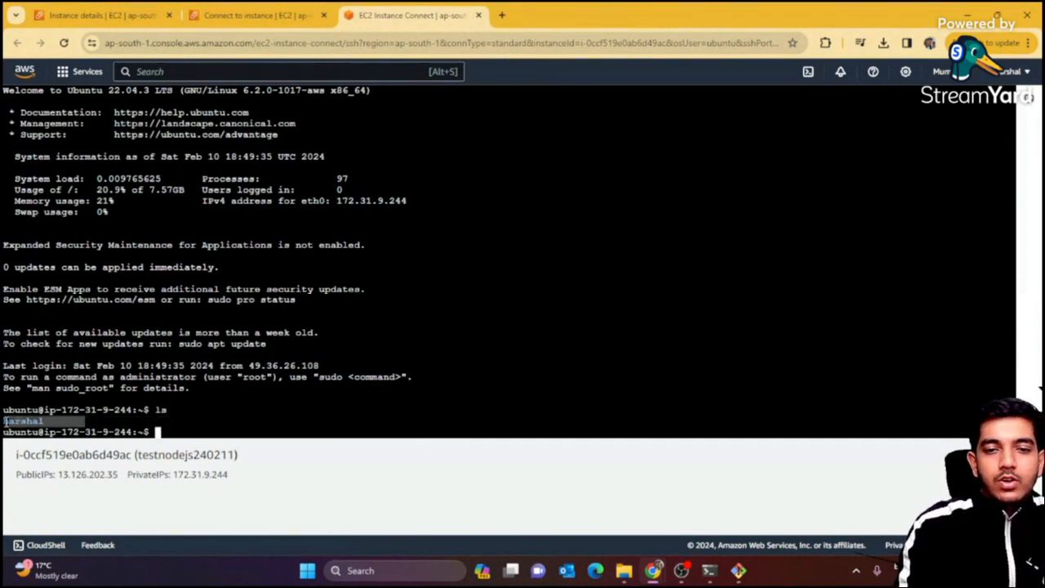
# Switch to Git Bash, change into the newly created directory and create an empty file with touch myfile1.txt
pyautogui.hotkey('alt', 'Tab')
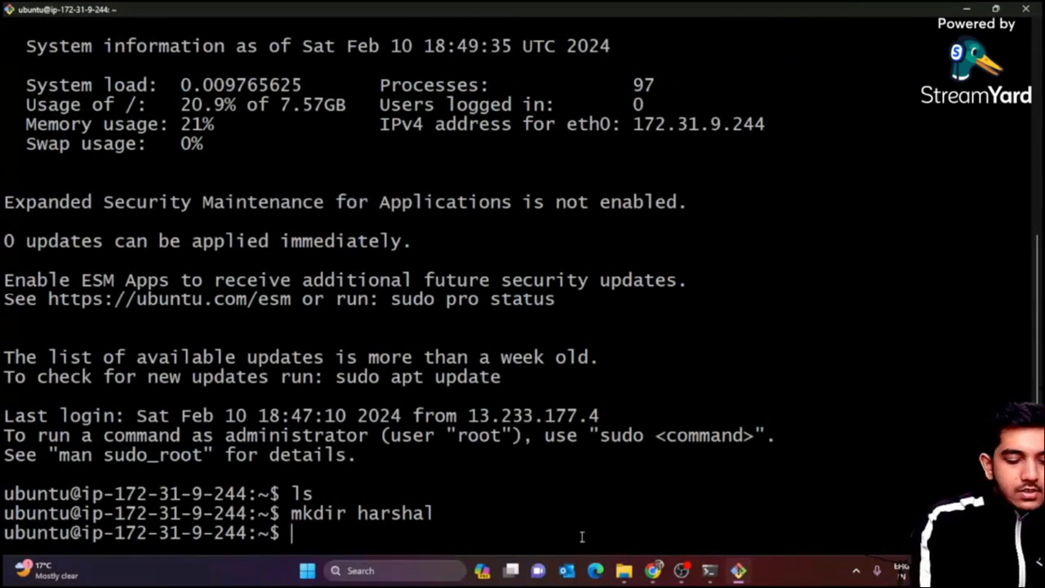
pyautogui.write('cd harshal')
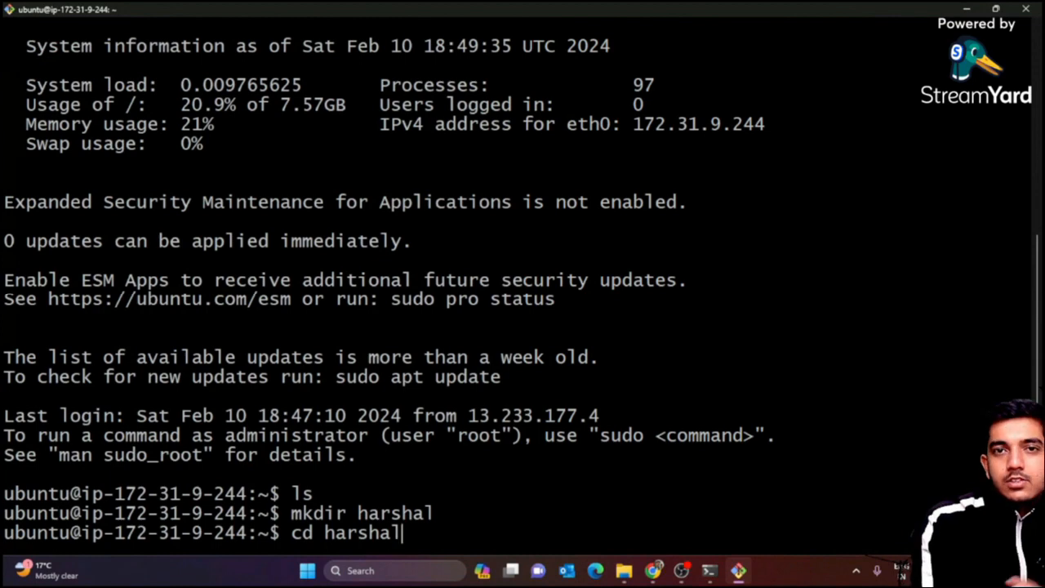
pyautogui.press('Return')
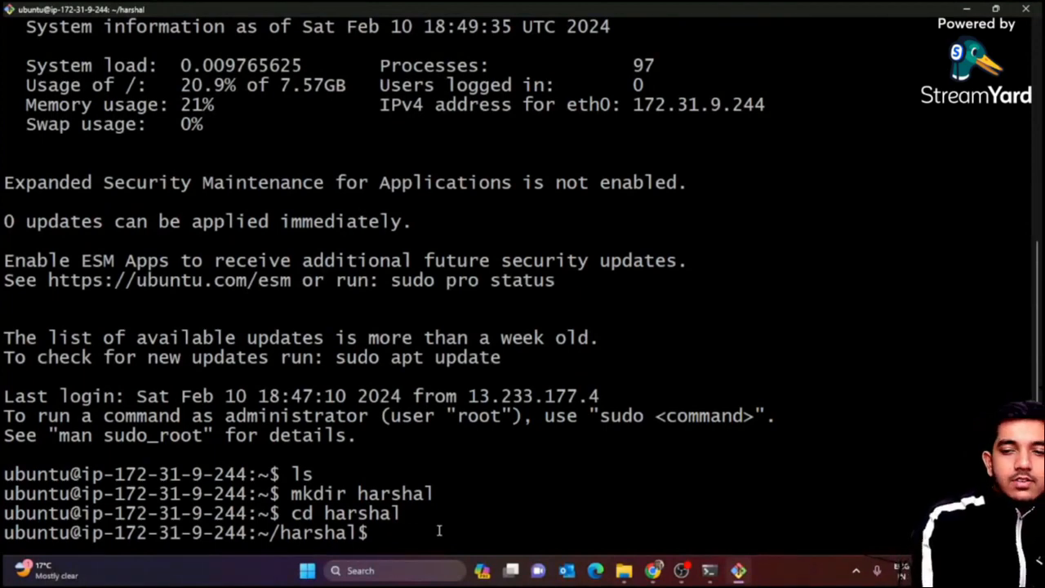
pyautogui.write('tou')
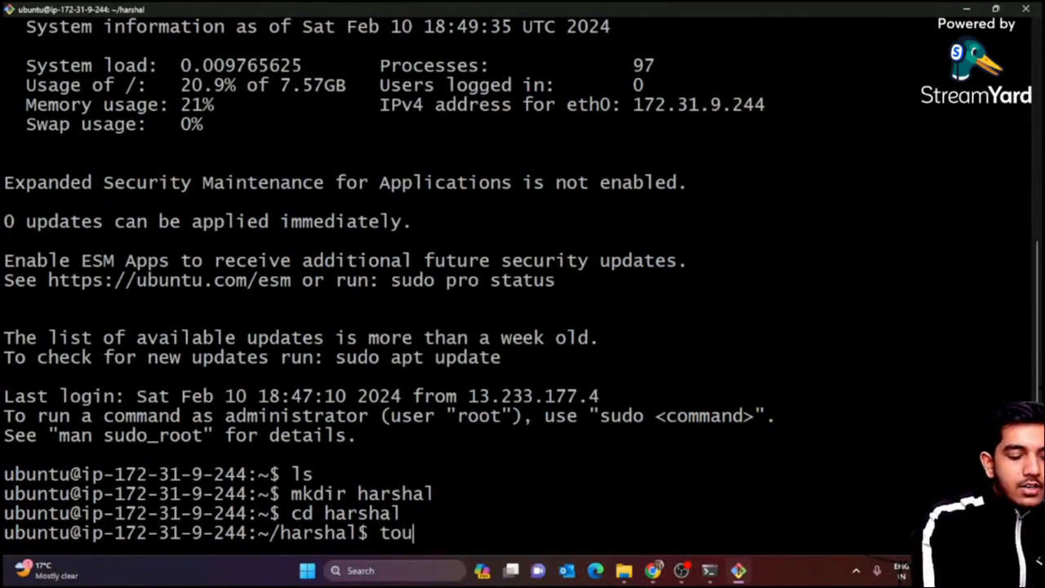
pyautogui.write('ch myfi')
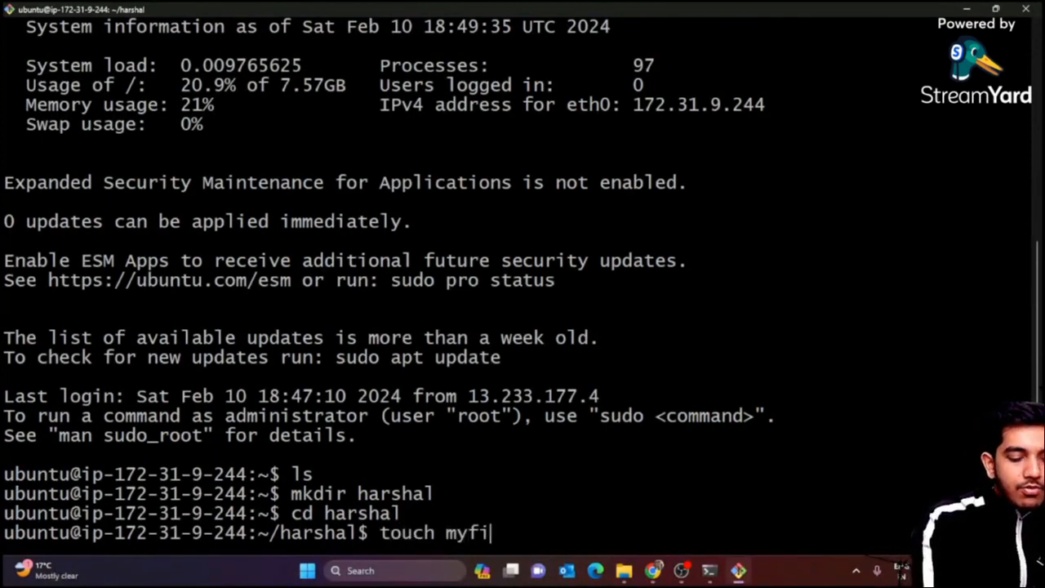
pyautogui.write('le1.txt')
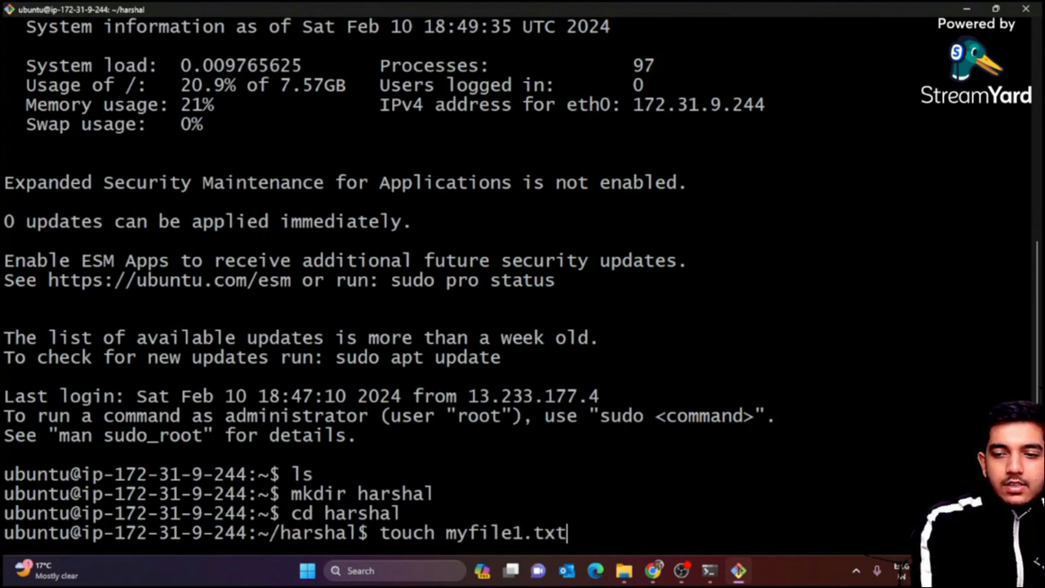
pyautogui.press('Return')
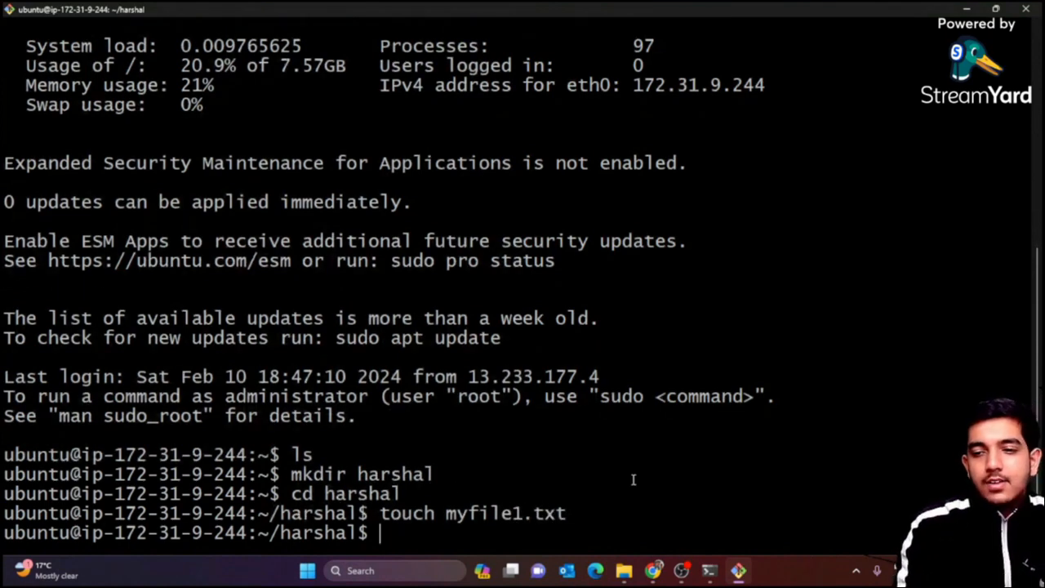
pyautogui.moveTo(490, 513); pyautogui.dragTo(534, 513)
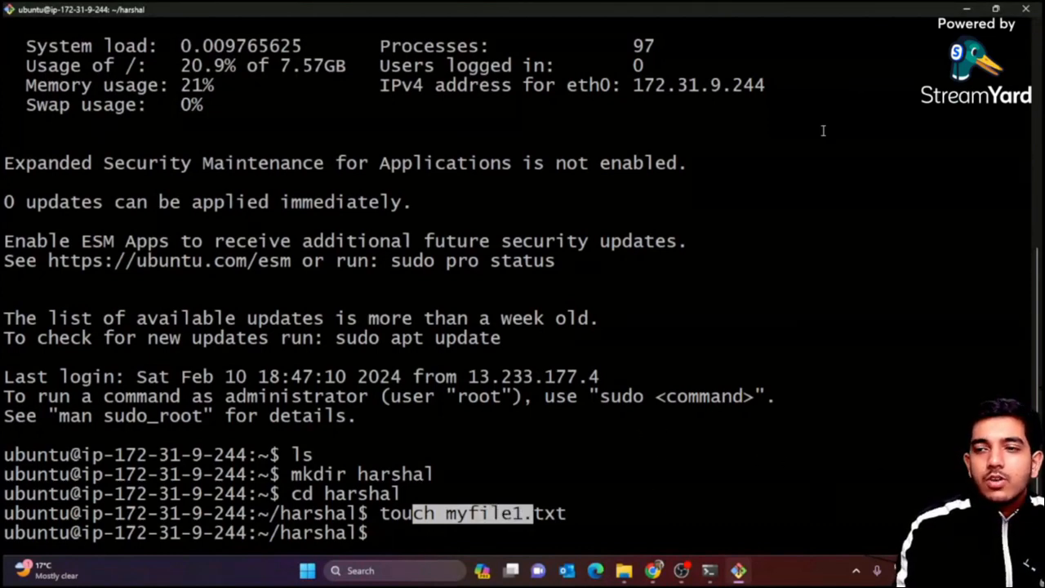
# Return to Chrome's EC2 Instance Connect terminal, change into the same directory and list its contents with ls
pyautogui.click(953, 8)
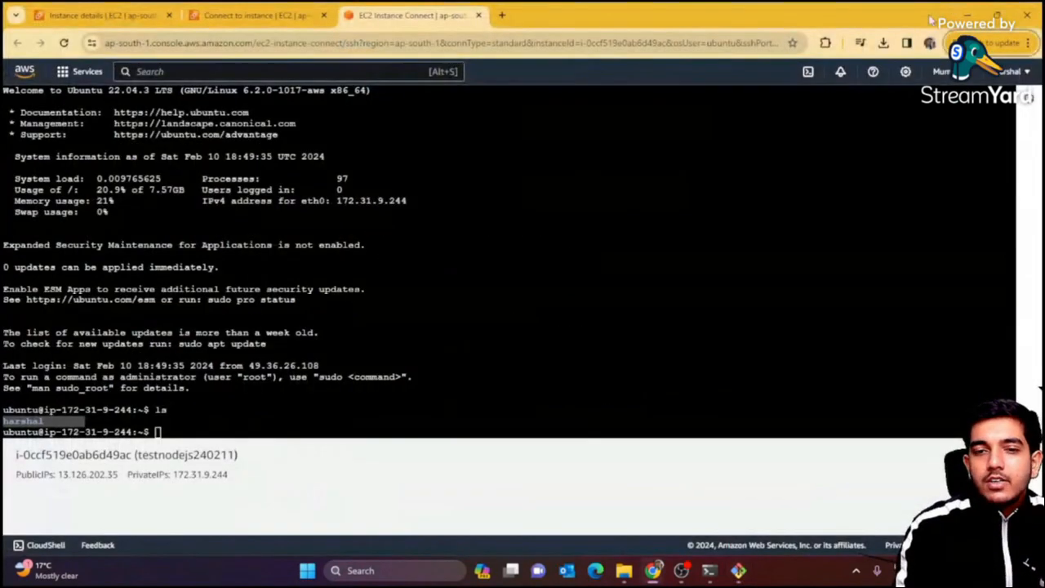
pyautogui.click(520, 394)
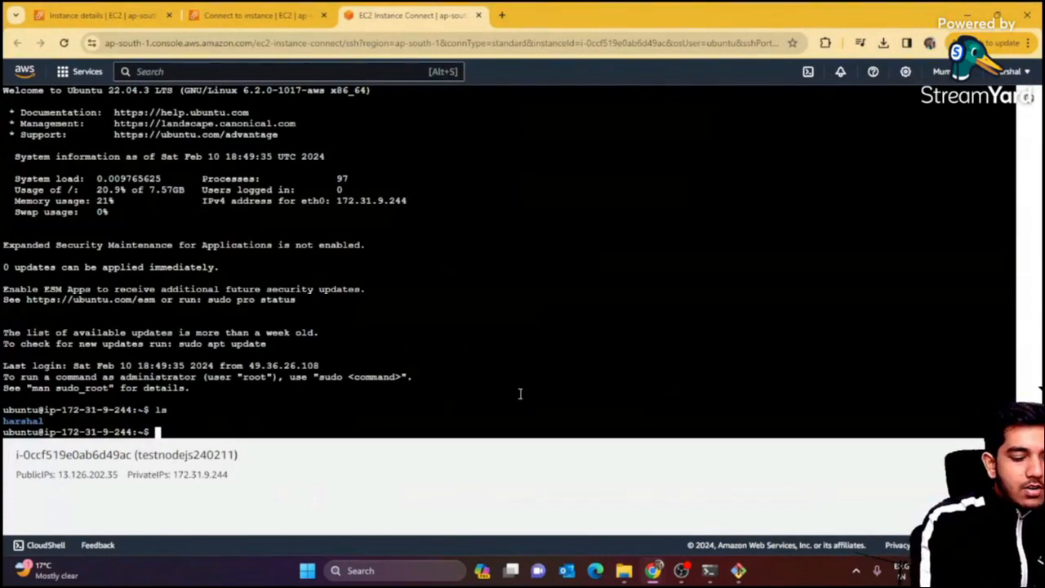
pyautogui.write('c')
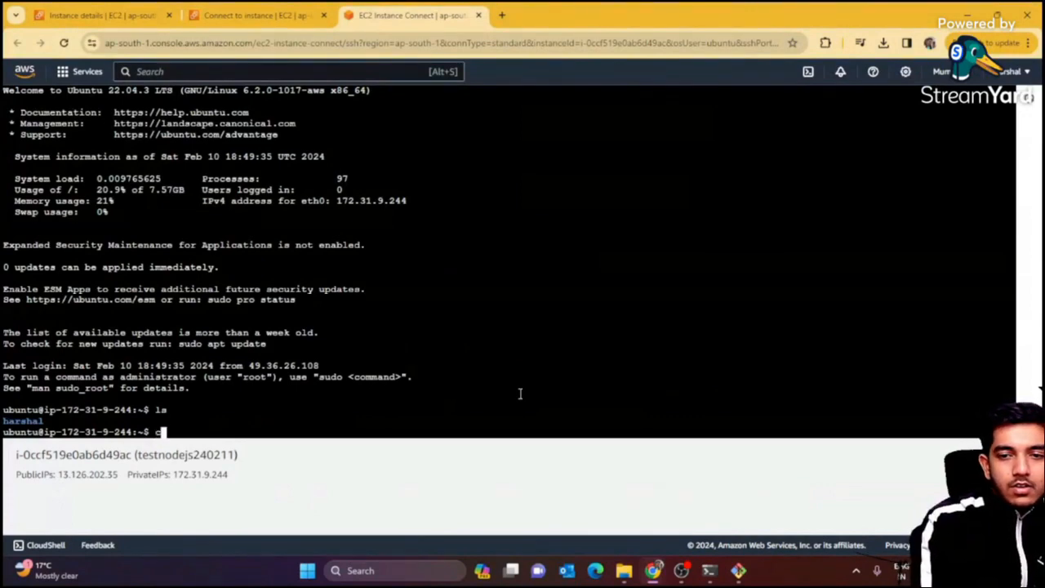
pyautogui.write('d ha')
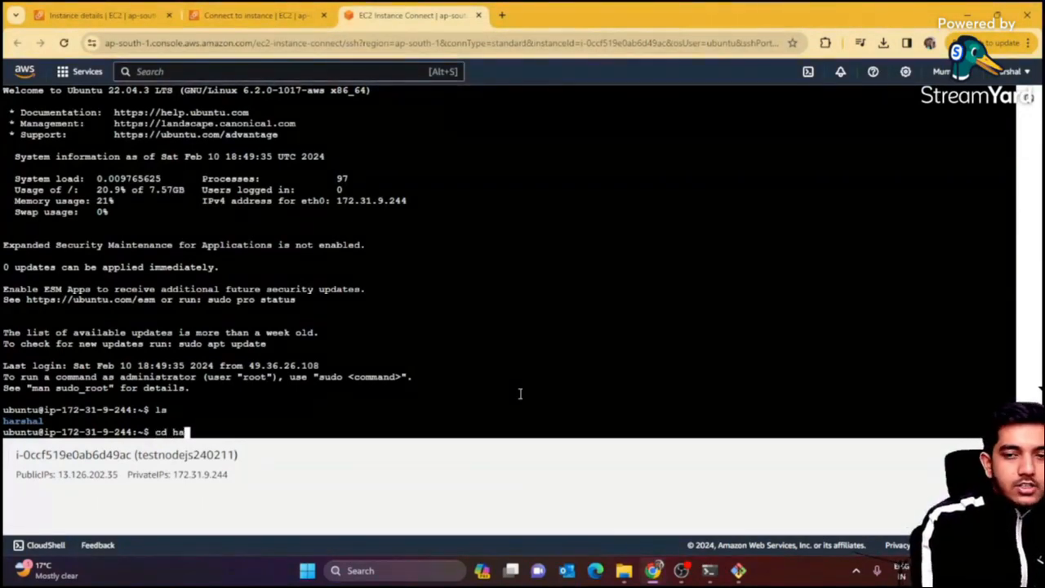
pyautogui.write('rshal')
pyautogui.press('Return')
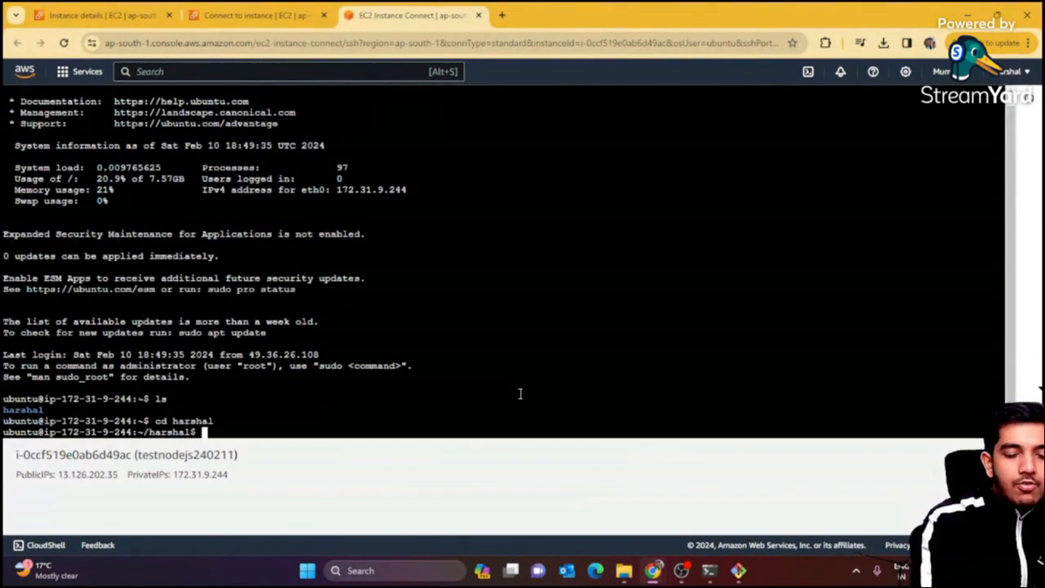
pyautogui.write('ls')
pyautogui.press('Return')
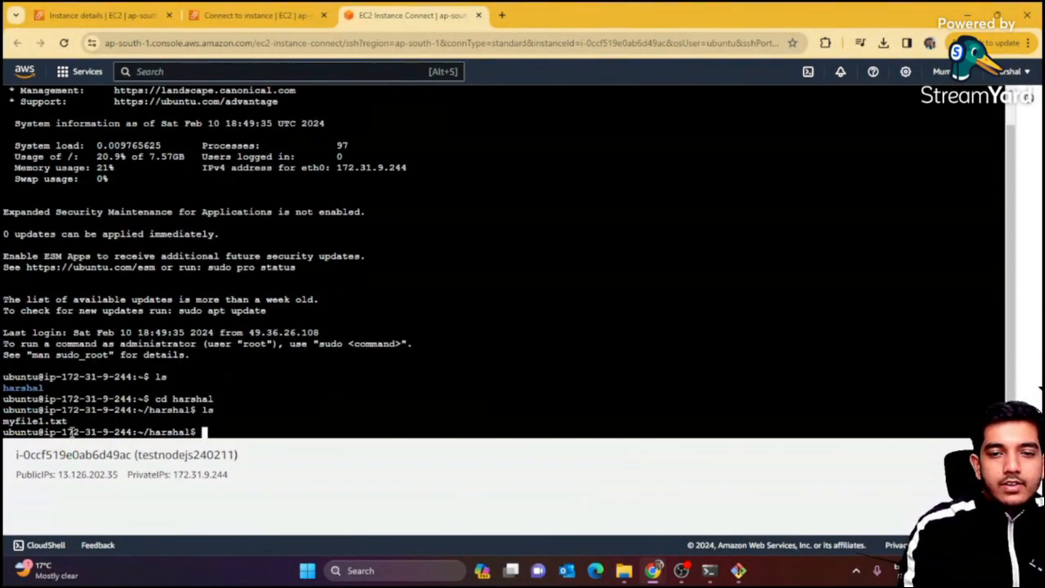
pyautogui.moveTo(69, 422); pyautogui.dragTo(22, 422)
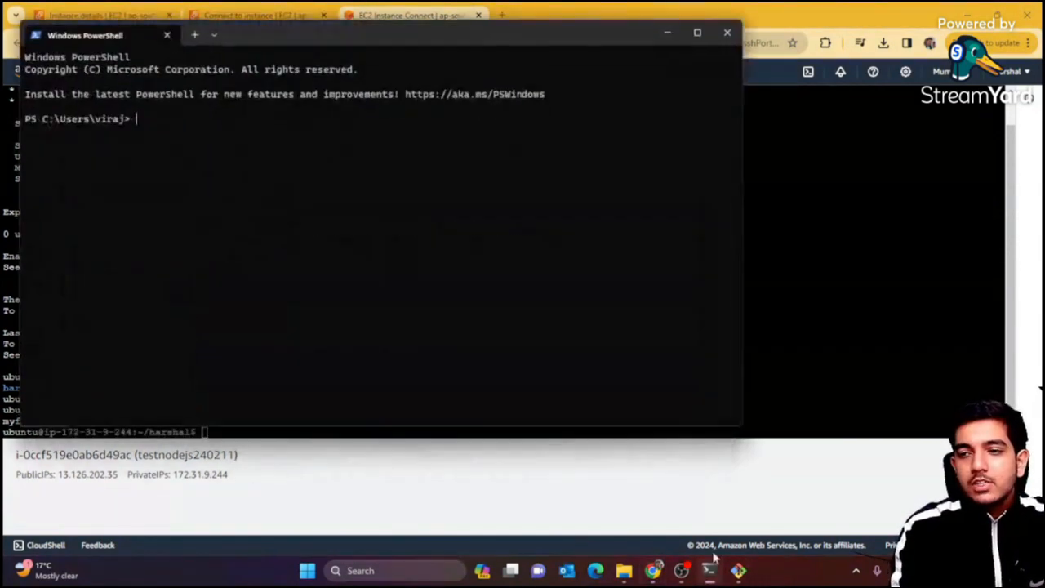
pyautogui.click(710, 571)
pyautogui.click(668, 37)
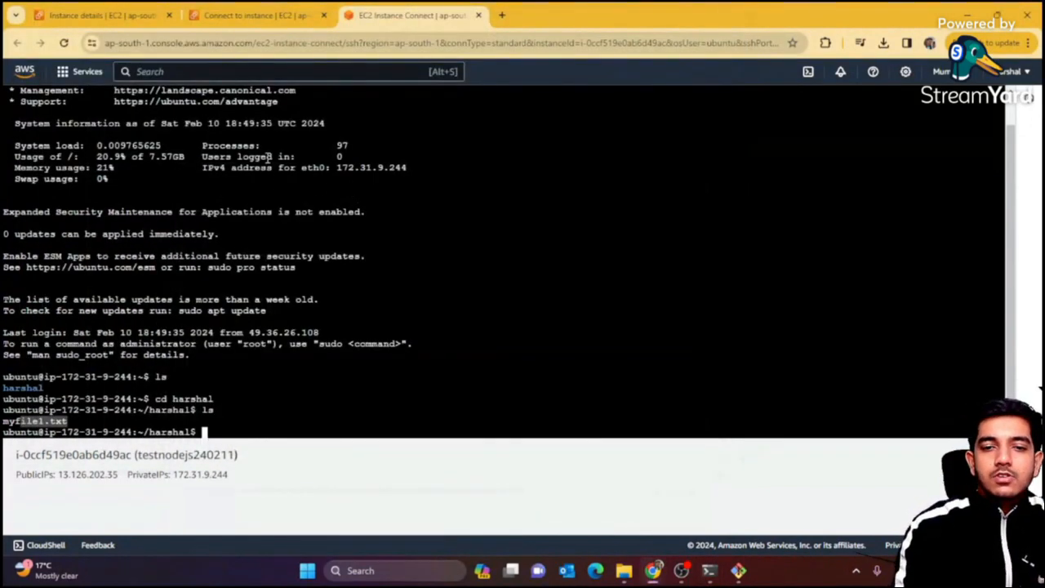
pyautogui.click(111, 418)
pyautogui.moveTo(79, 421); pyautogui.dragTo(10, 426)
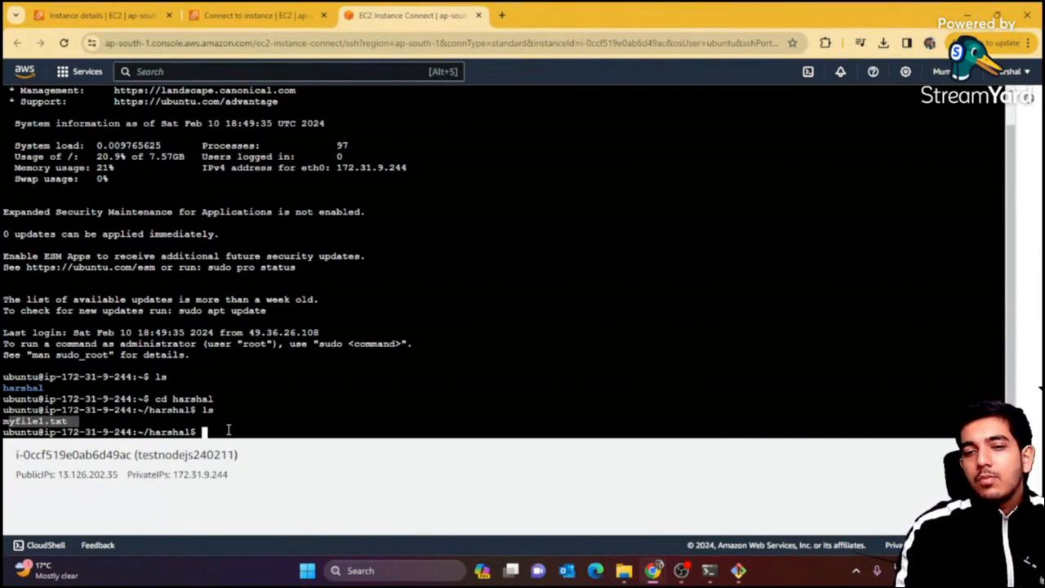
pyautogui.moveTo(149, 410); pyautogui.dragTo(186, 413)
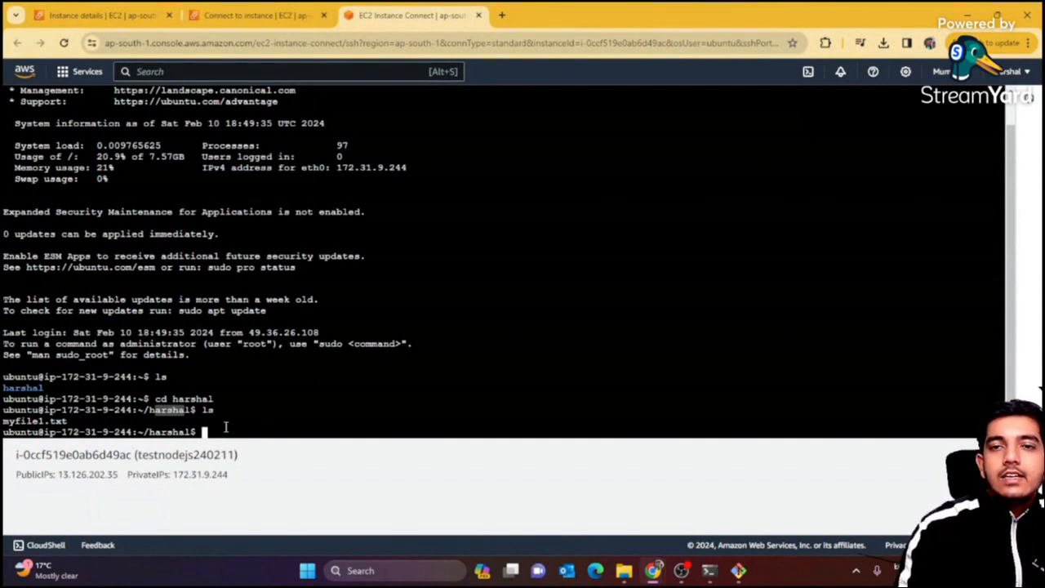
pyautogui.scroll(1, 291, 347)
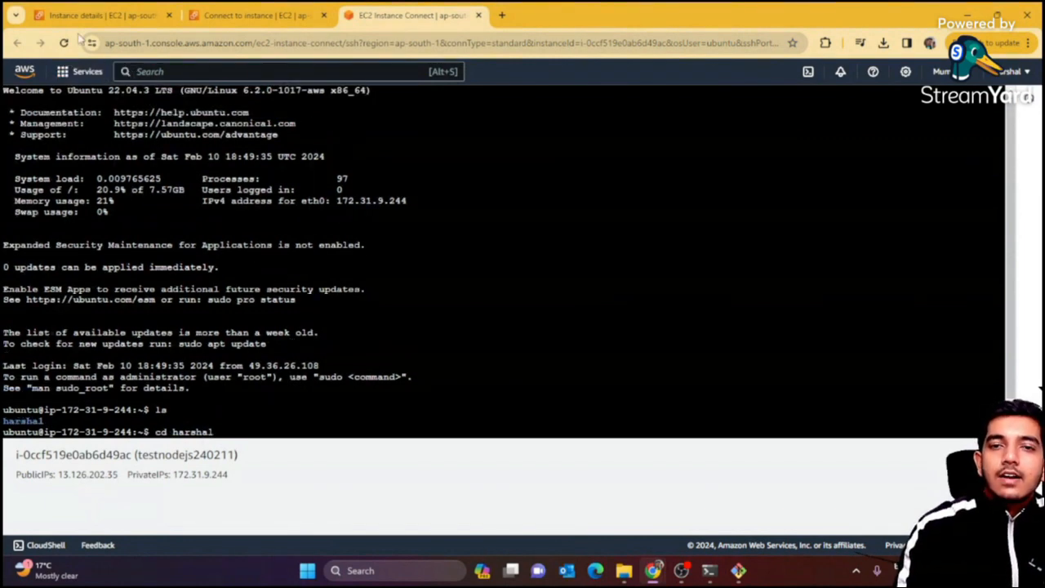
# Open the instance summary of testnodejs240211, check its instance state options and go to the Instances list
pyautogui.click(245, 10)
pyautogui.scroll(1, 198, 185)
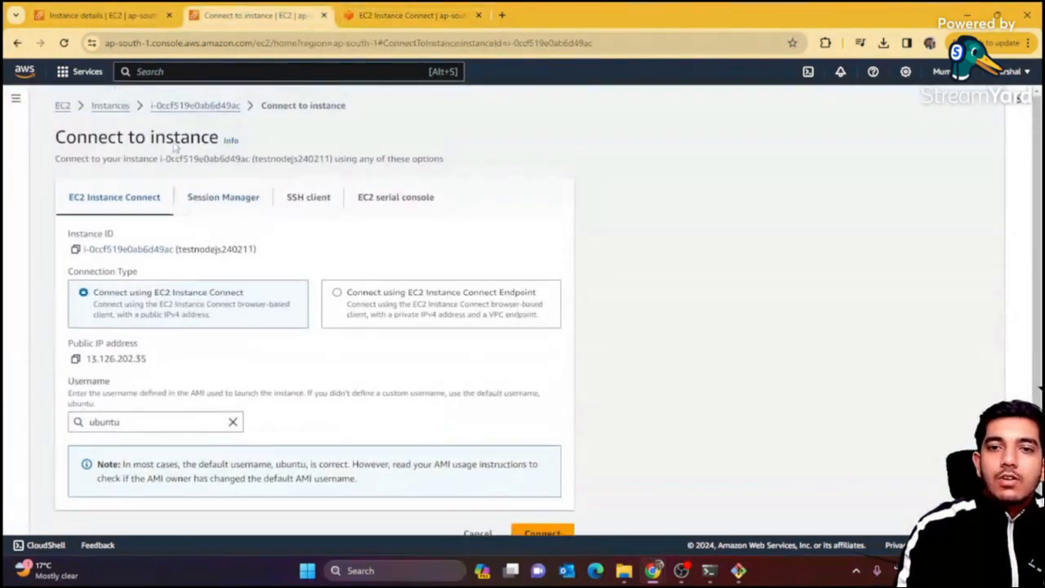
pyautogui.click(184, 107)
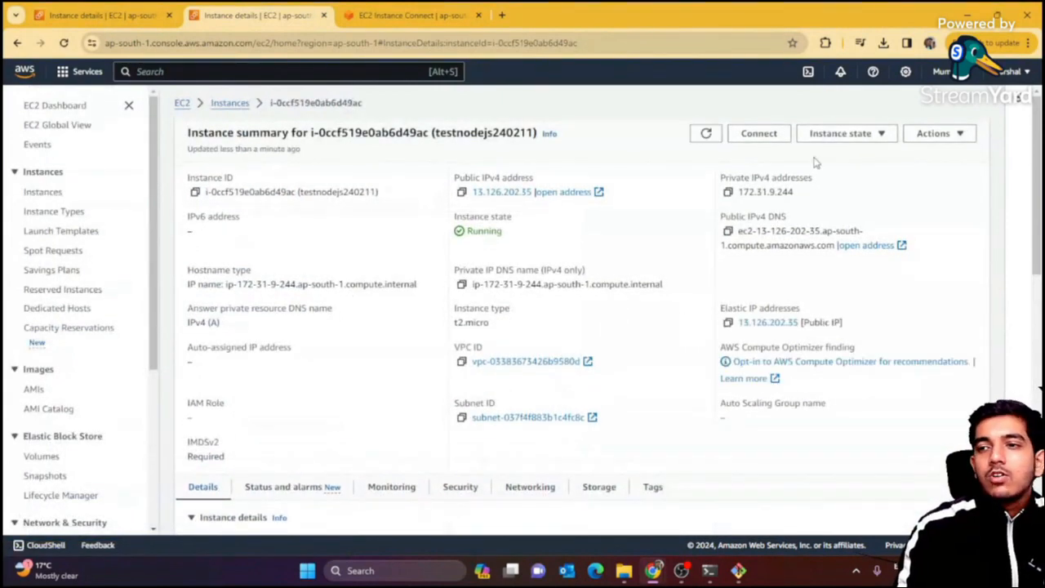
pyautogui.click(846, 133)
pyautogui.click(757, 176)
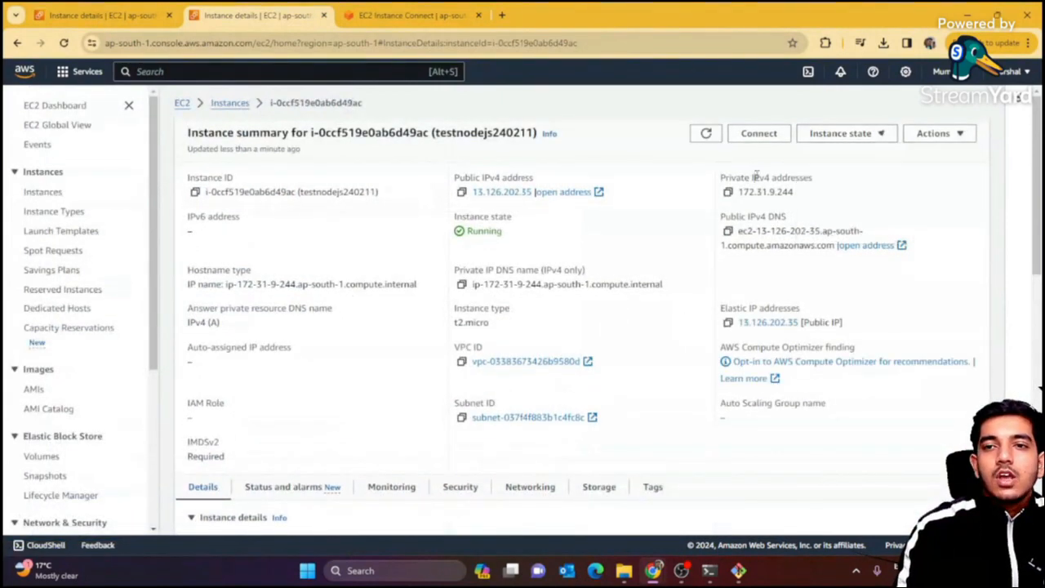
pyautogui.click(228, 103)
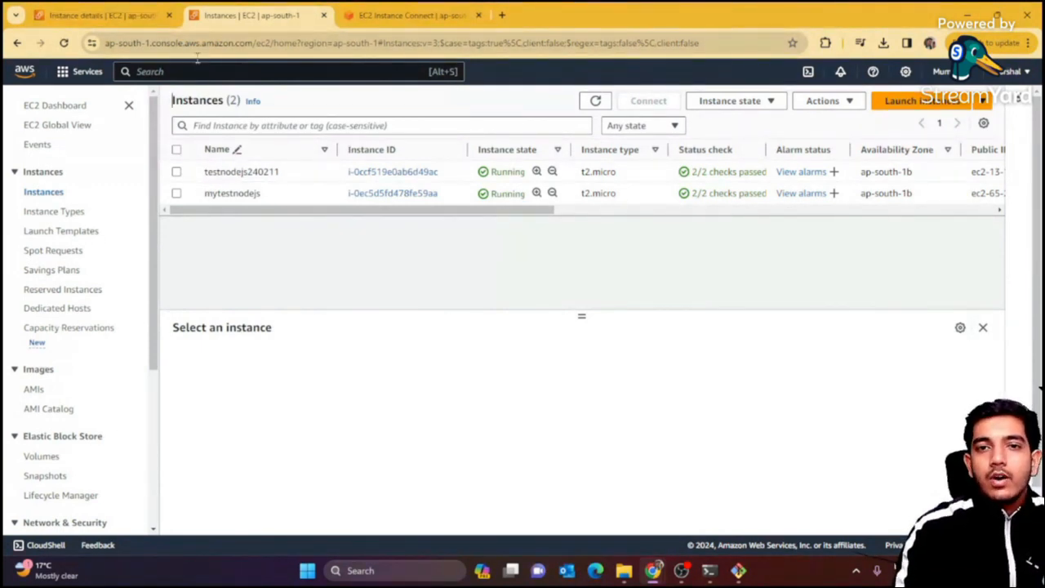
pyautogui.click(147, 15)
pyautogui.scroll(5, 386, 210)
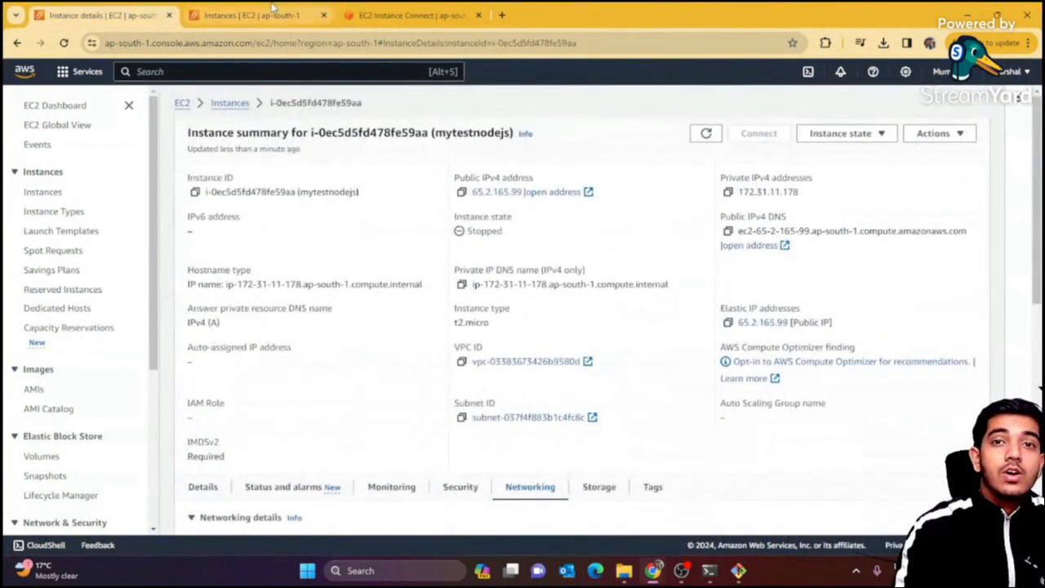
pyautogui.click(273, 9)
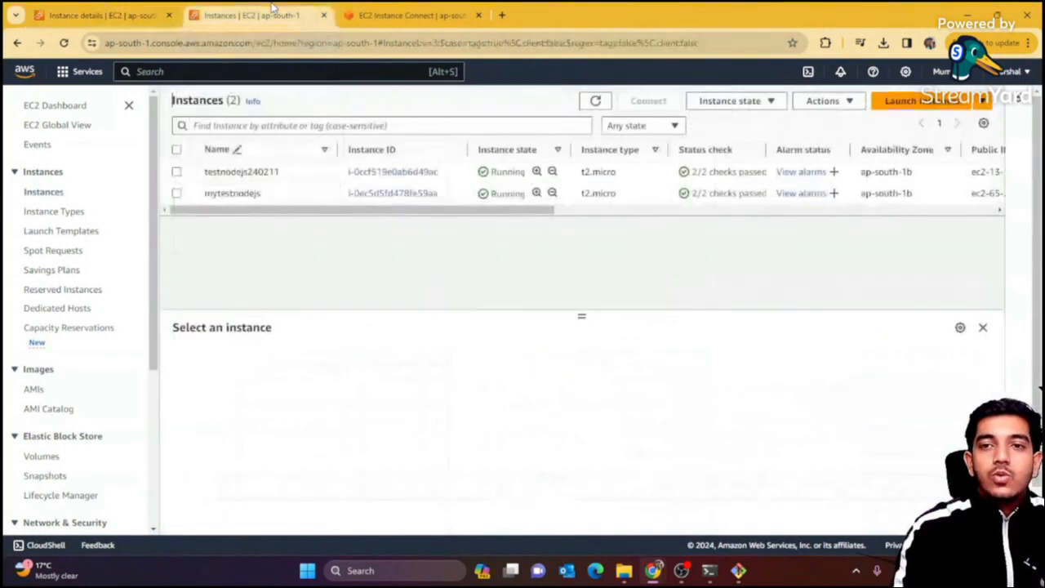
pyautogui.click(366, 9)
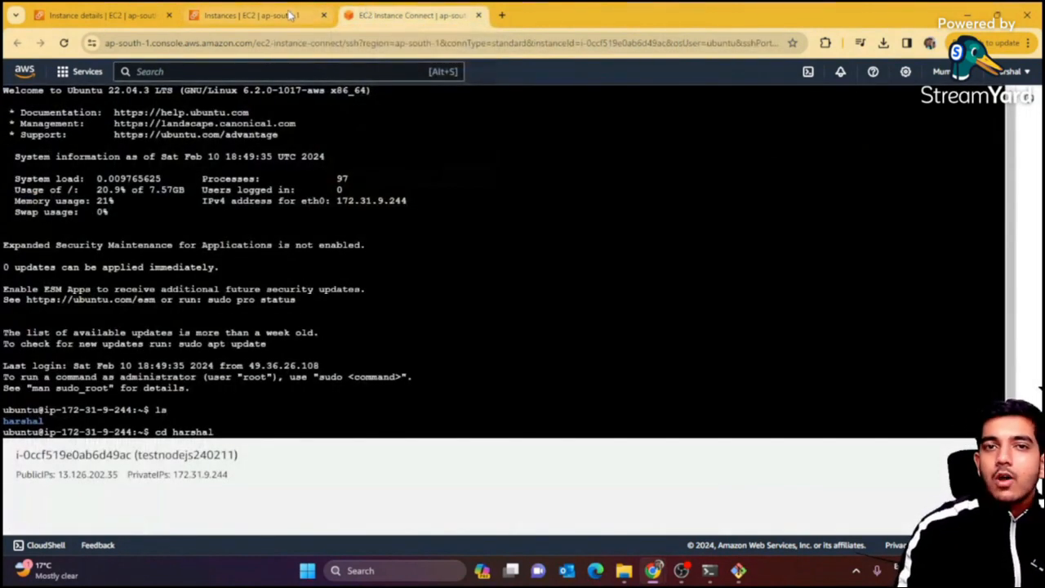
pyautogui.moveTo(289, 15)
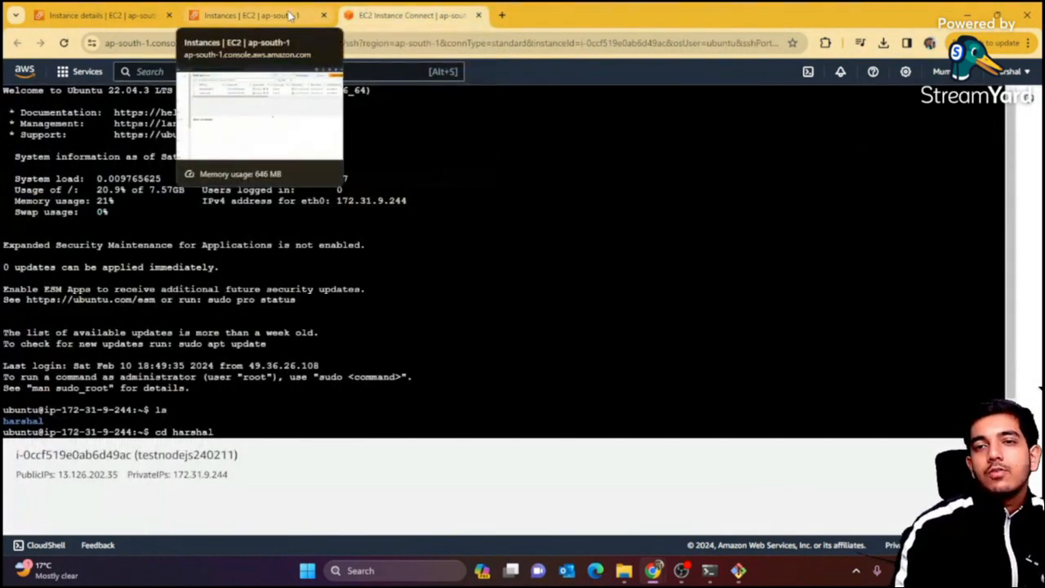